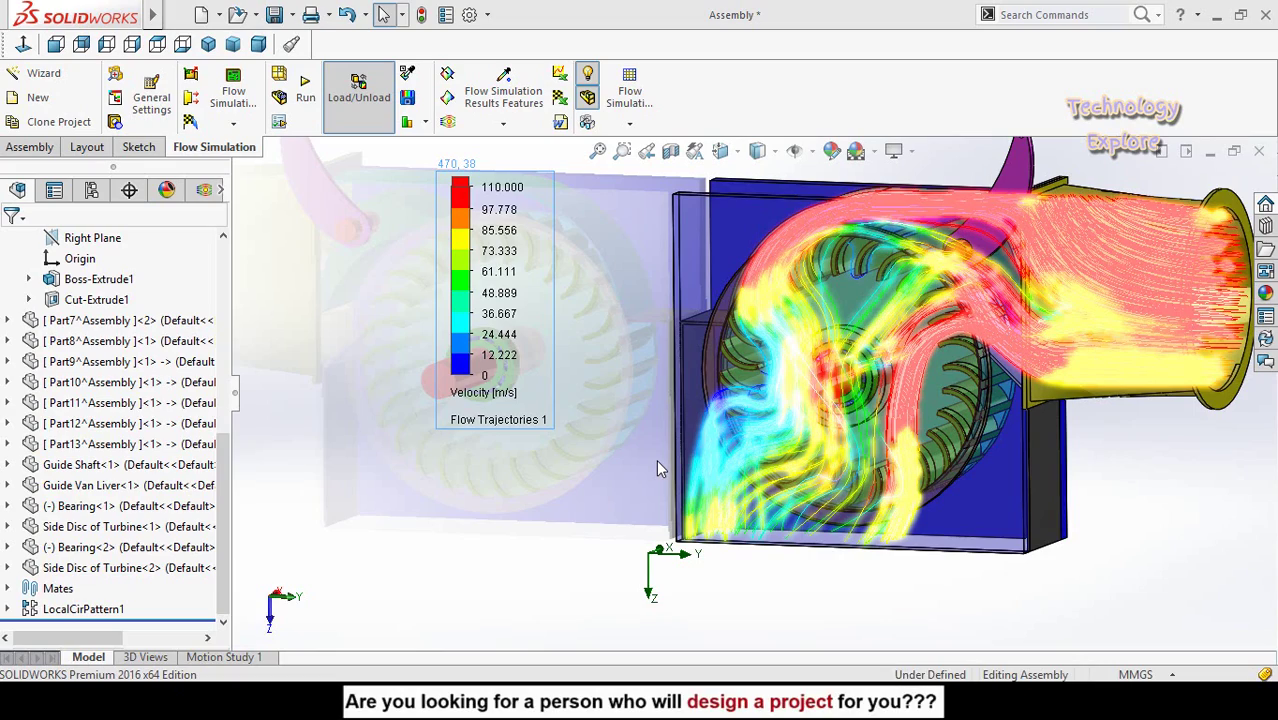
middle_drag(628, 464, 743, 452)
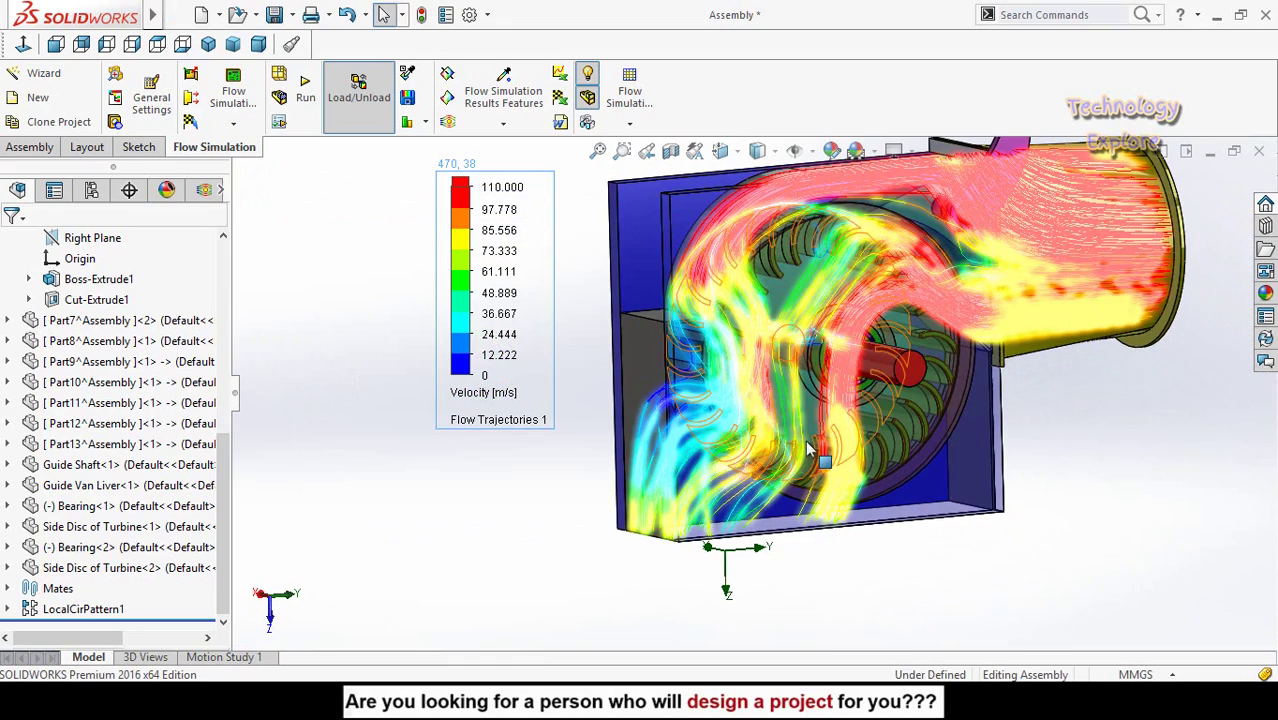
middle_drag(826, 411, 700, 352)
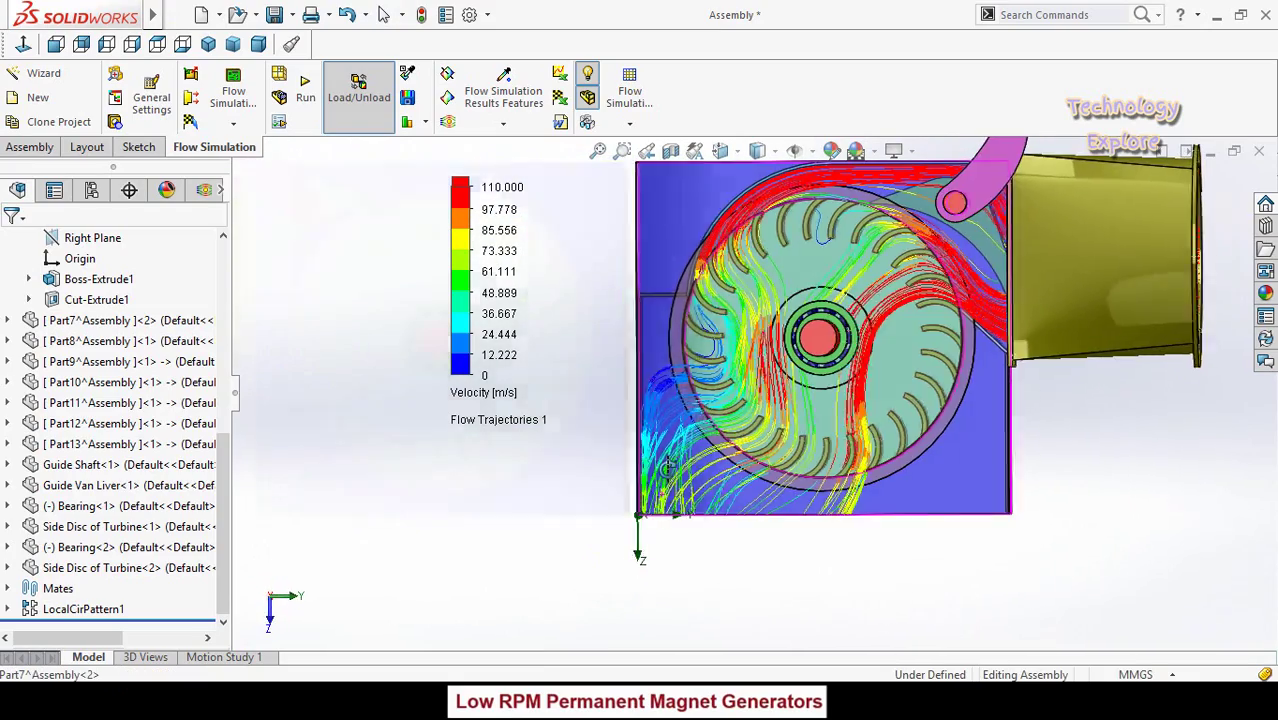
middle_drag(668, 467, 728, 476)
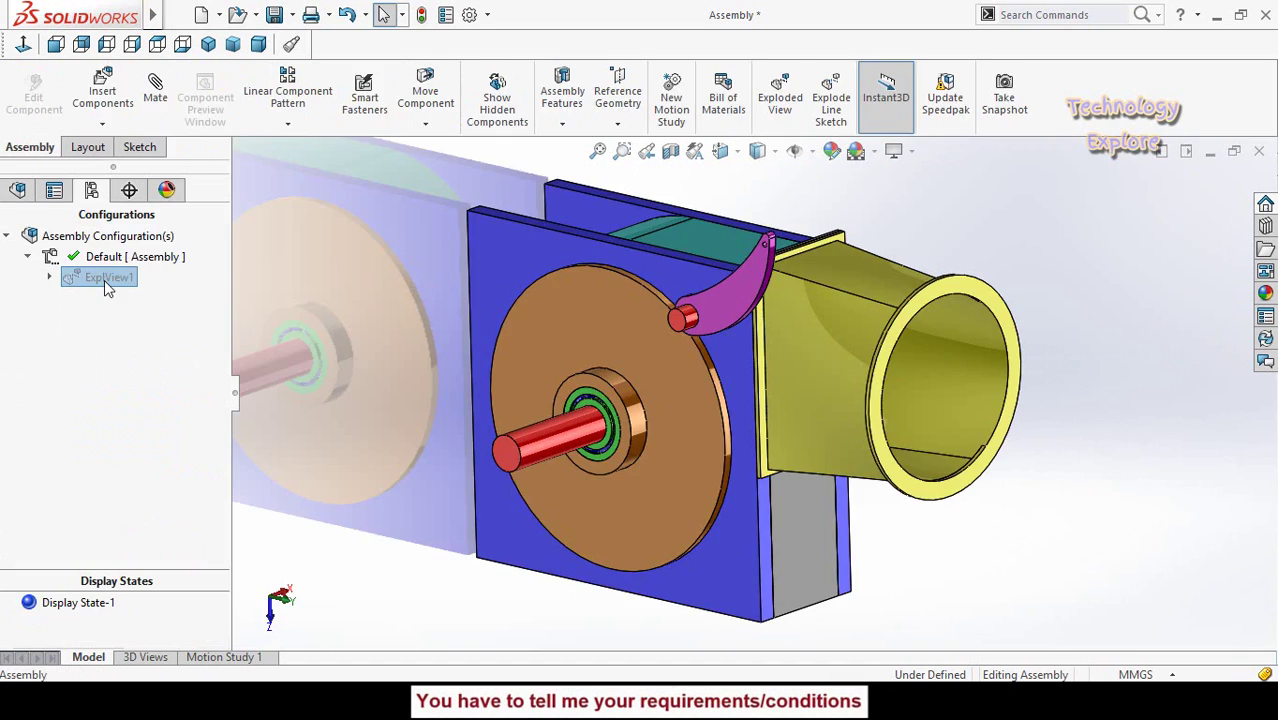
Explode the turbine assembly with ExplView1 to examine its parts, and collapse it back to the assembled state.
double_click(108, 284)
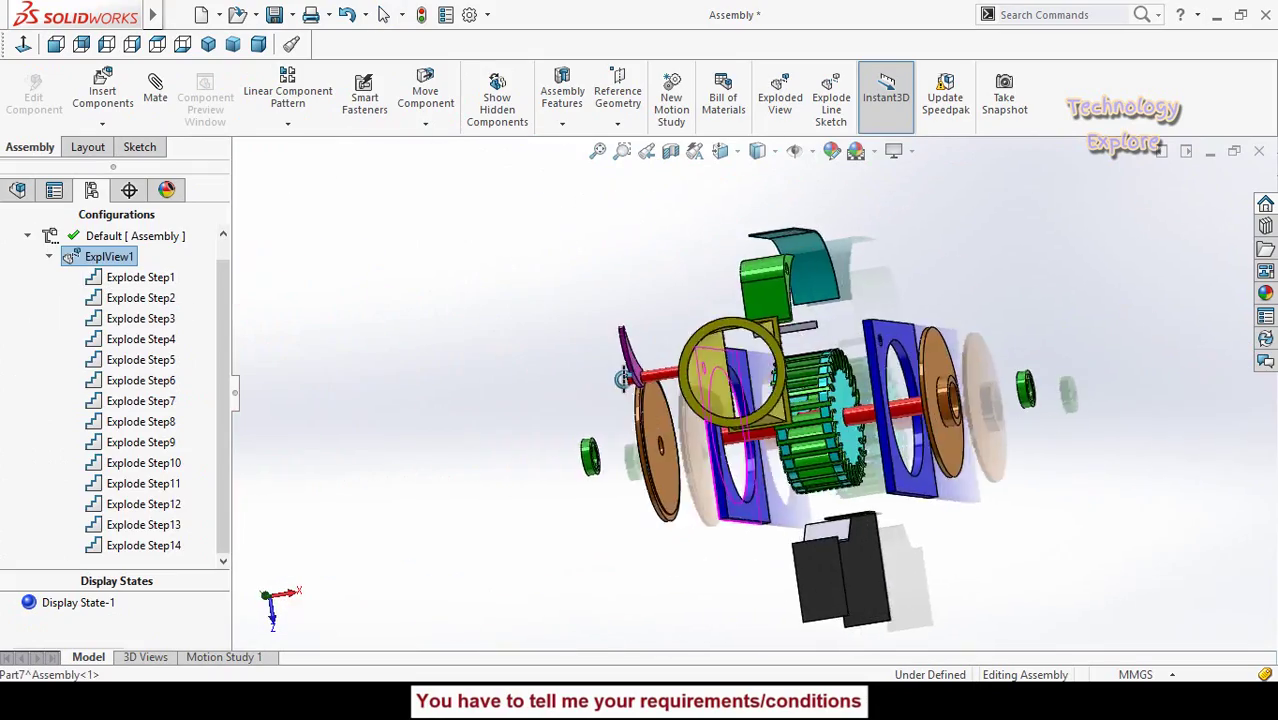
middle_drag(622, 378, 730, 393)
scroll(733, 378, down, 2)
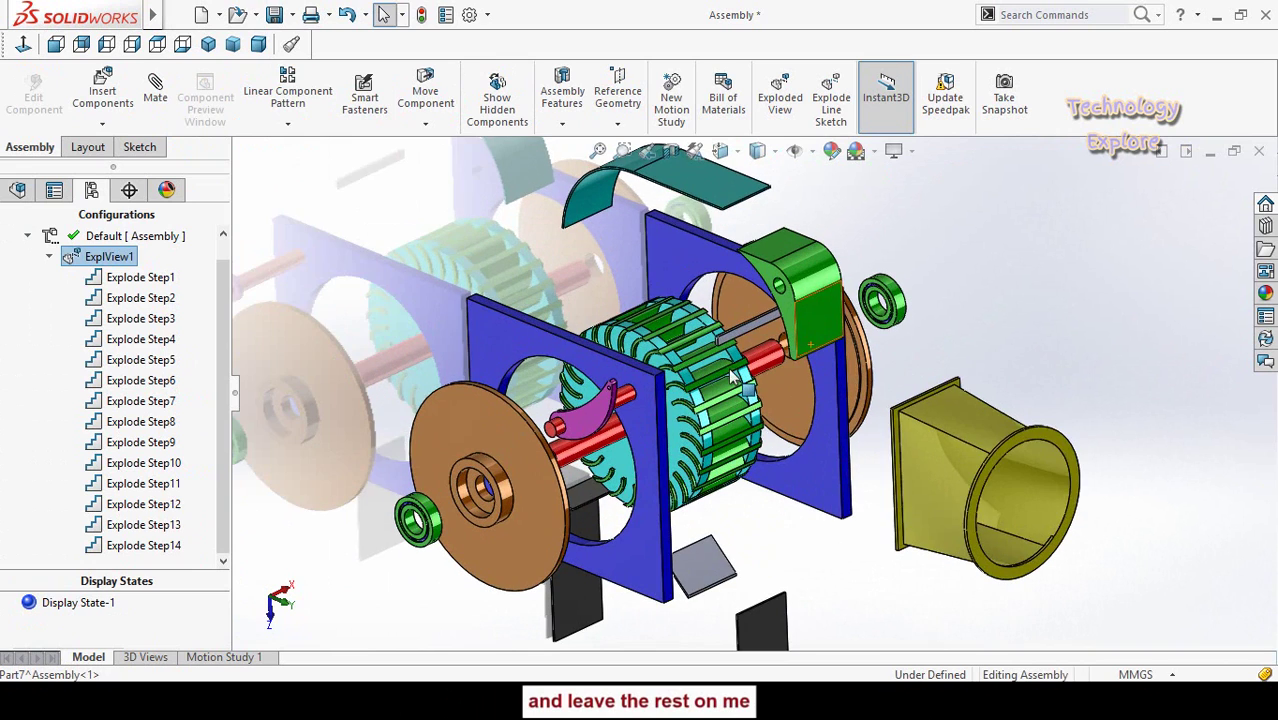
scroll(735, 377, up, 4)
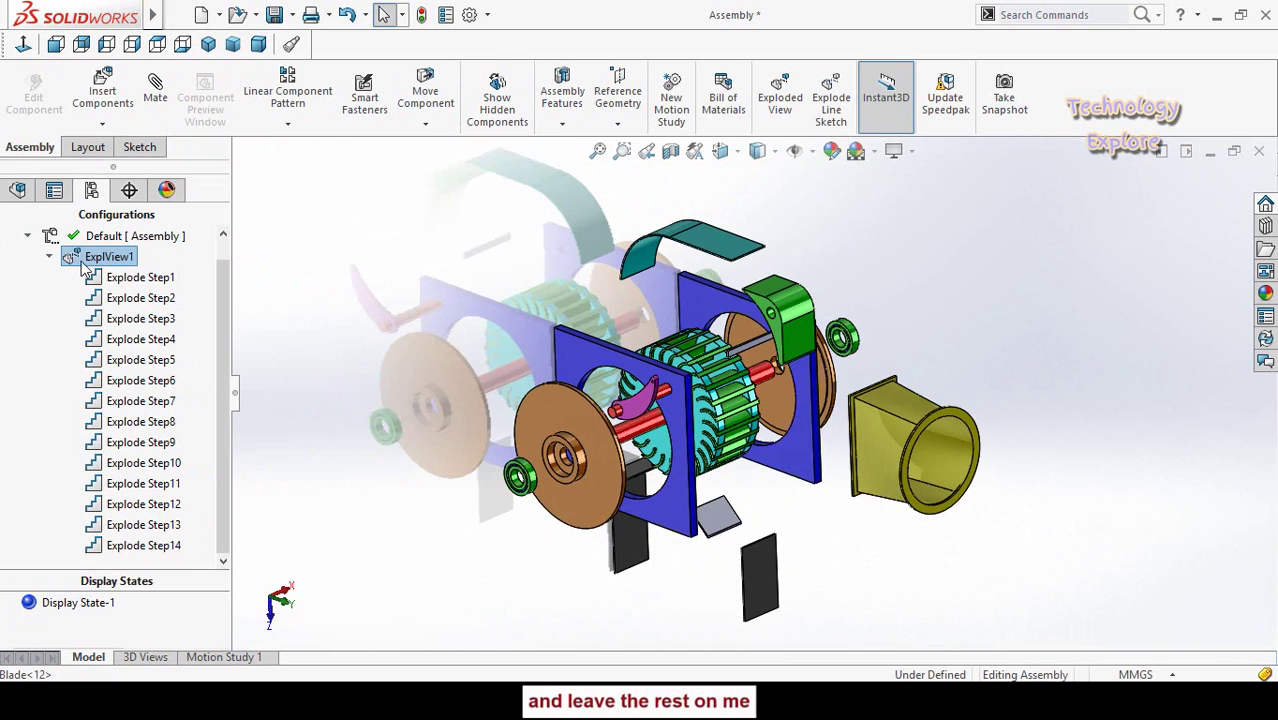
double_click(108, 258)
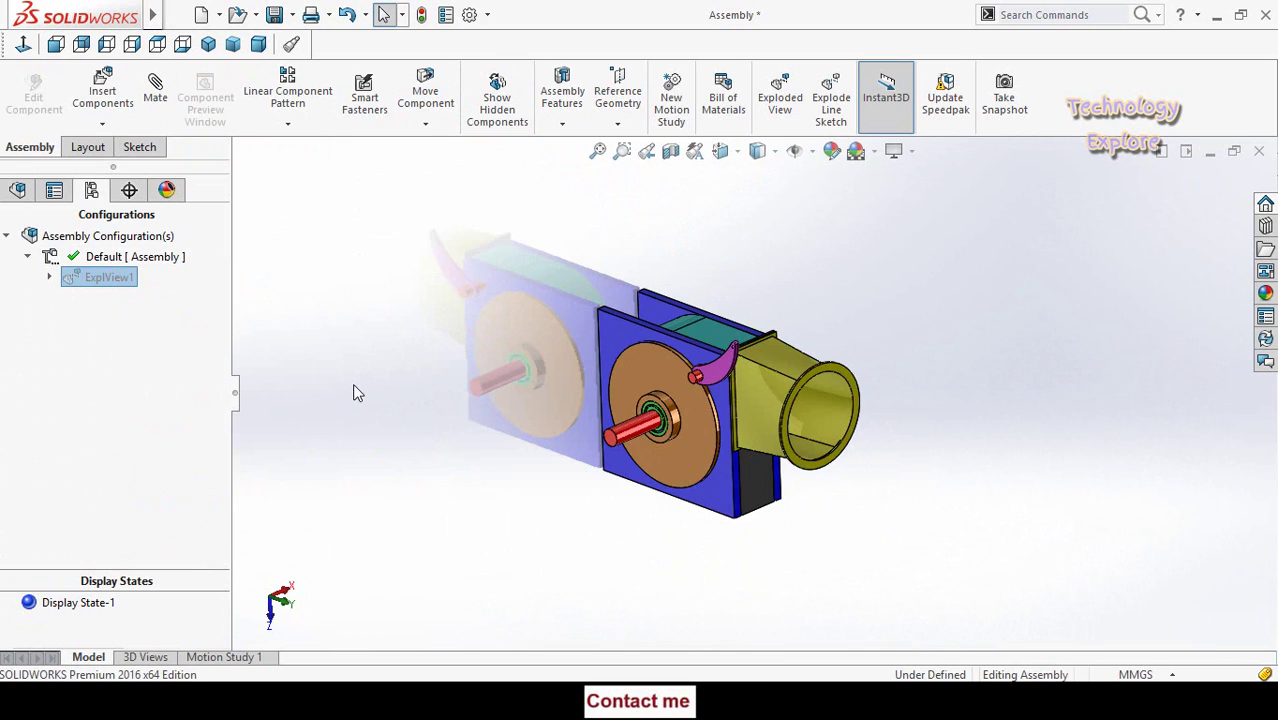
scroll(753, 395, down, 3)
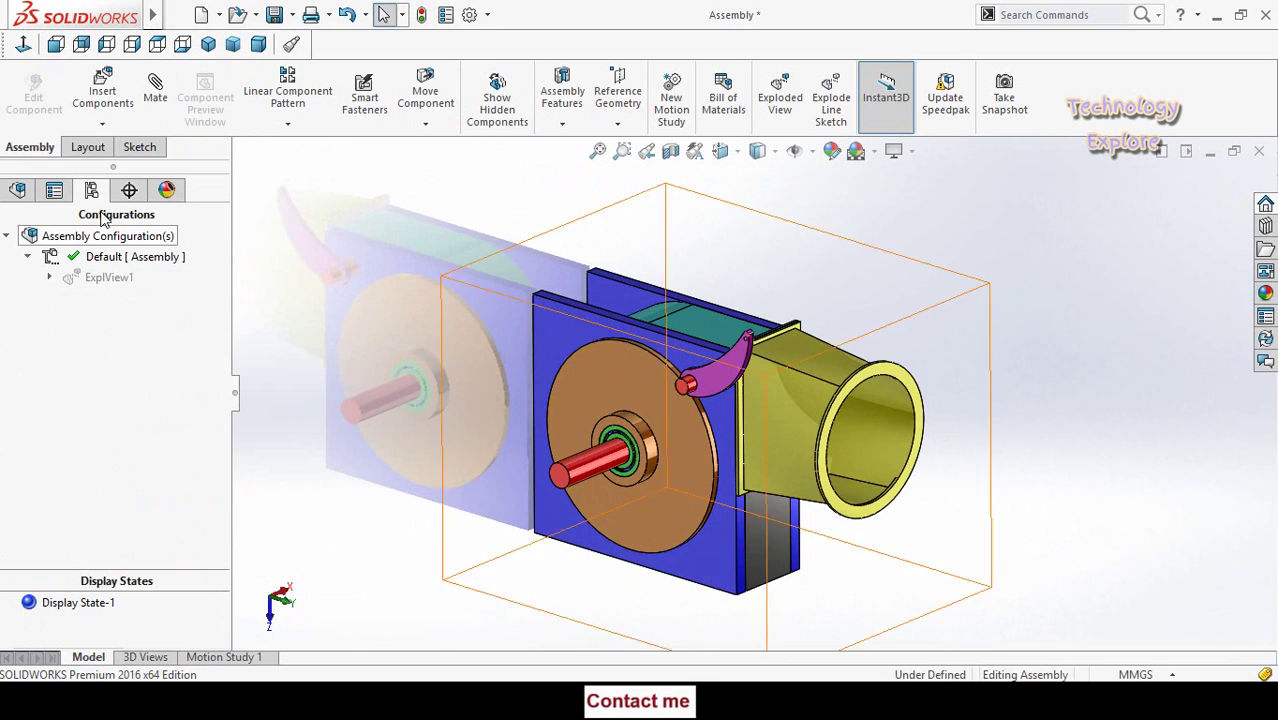
click(15, 194)
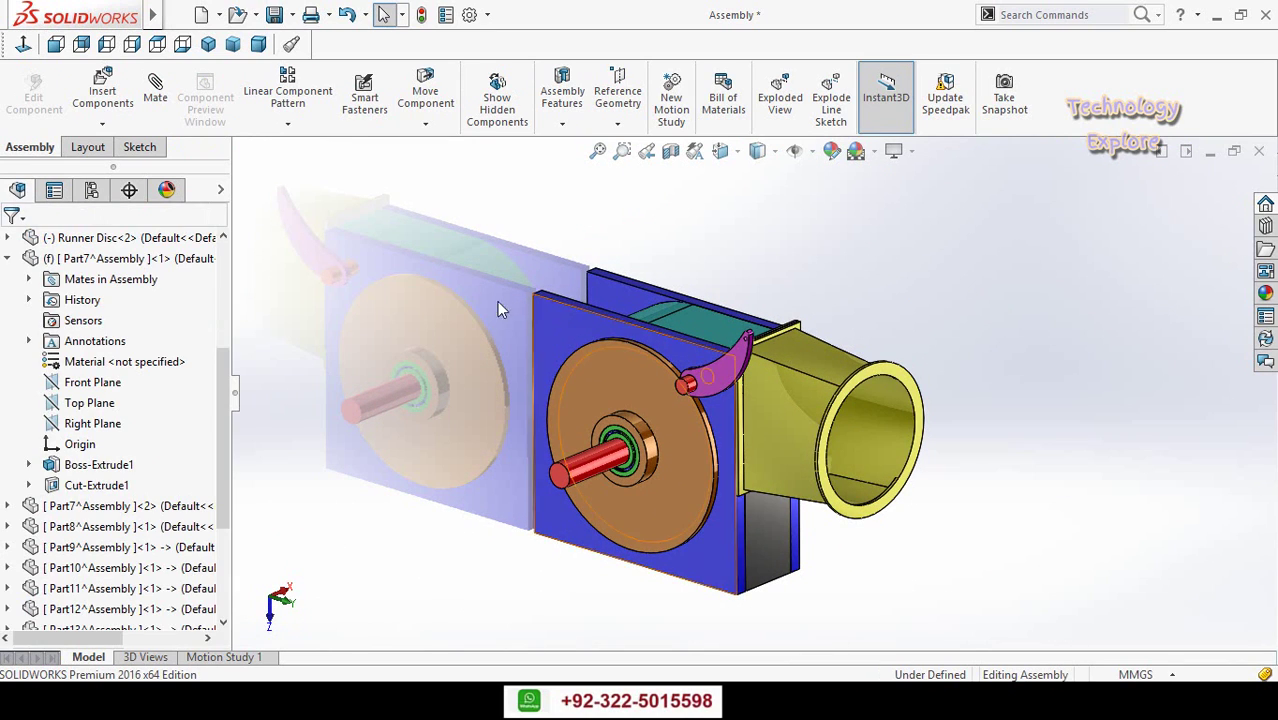
middle_drag(472, 290, 499, 328)
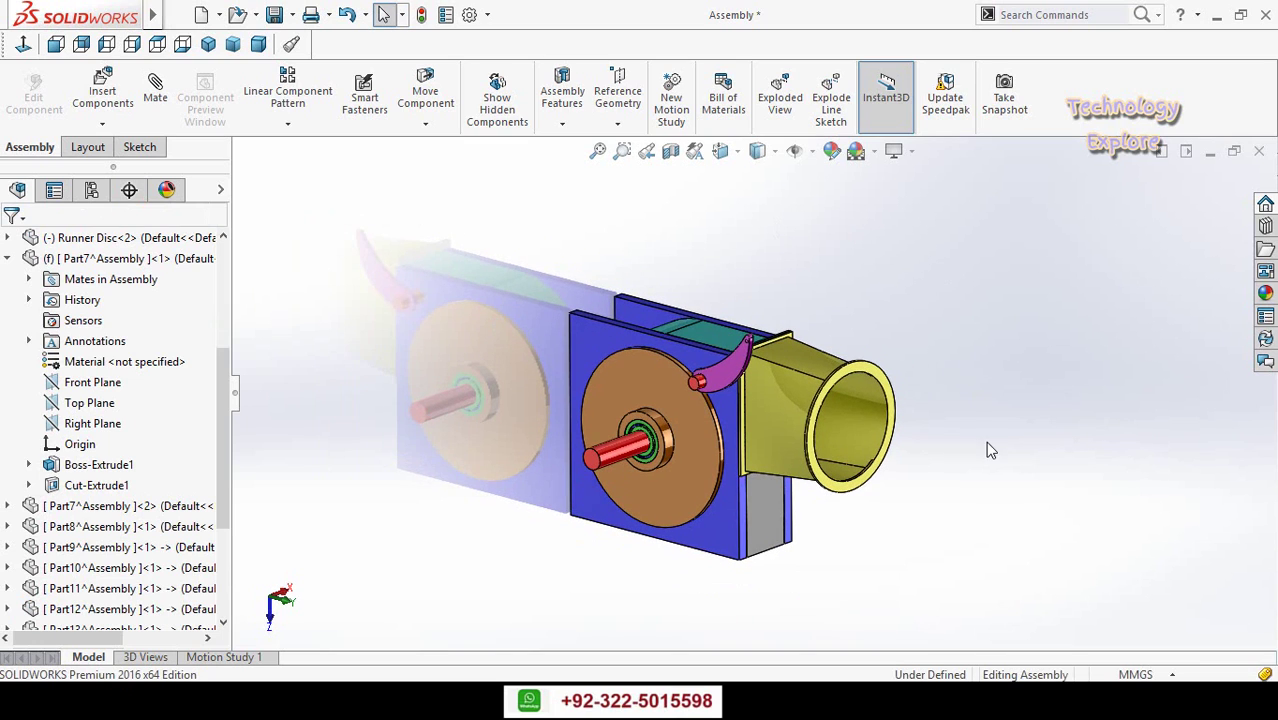
scroll(985, 441, down, 1)
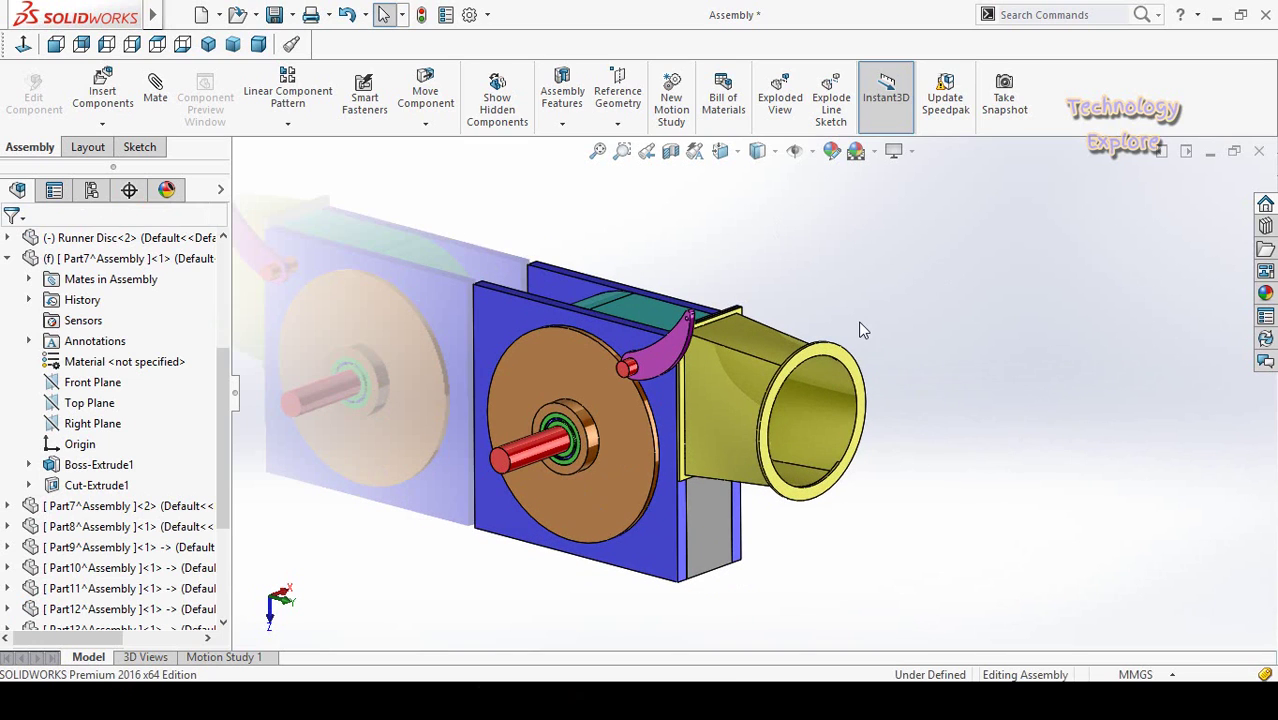
Enable the SOLIDWORKS Flow Simulation 2016 add-in for the current session.
click(488, 16)
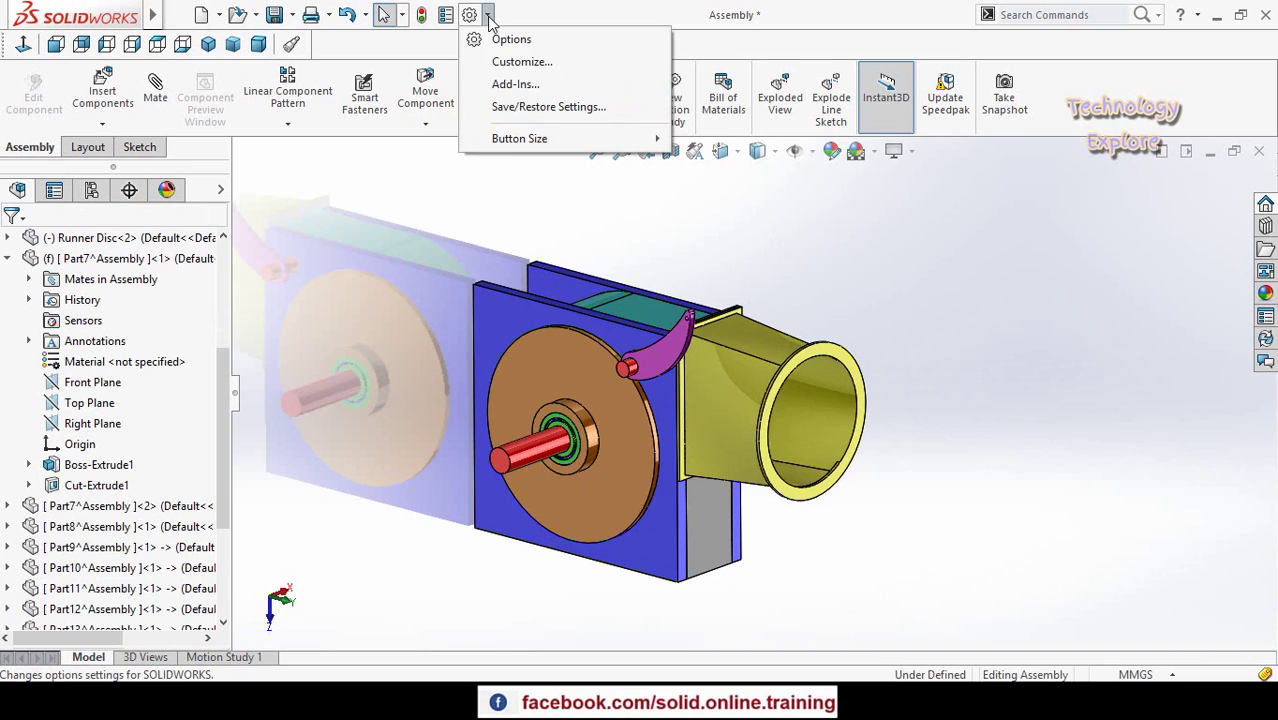
click(517, 85)
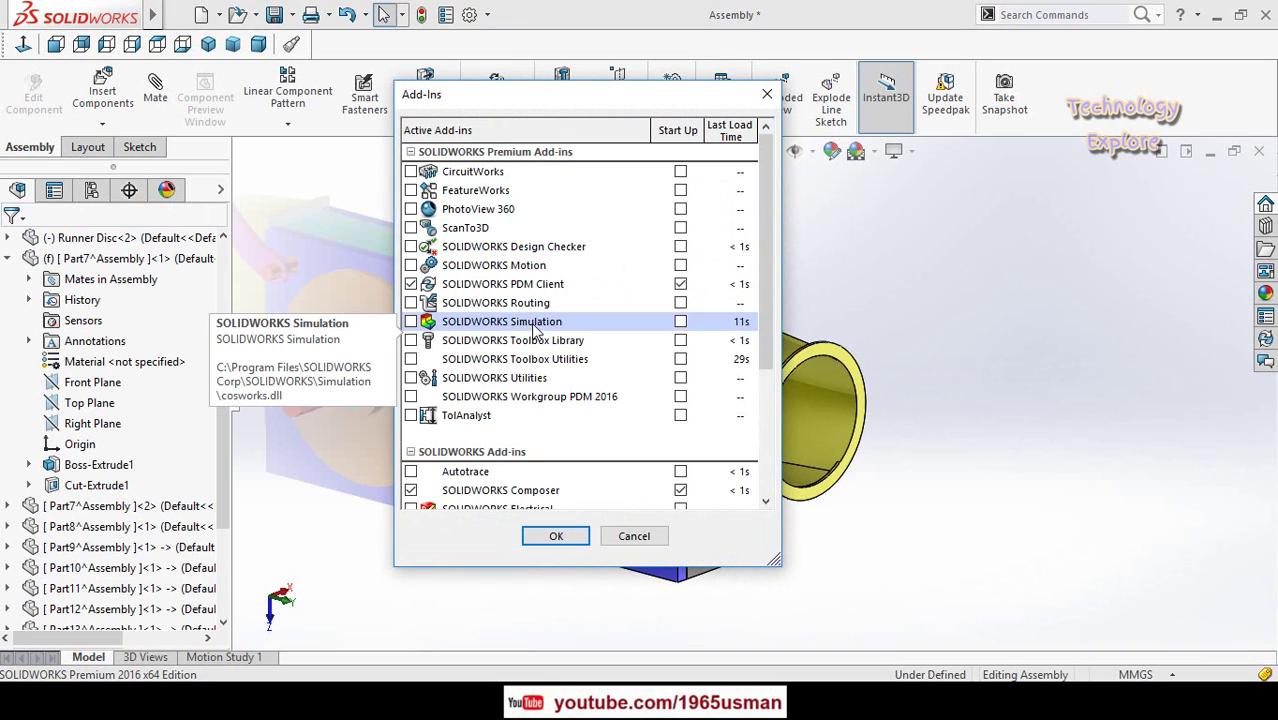
scroll(540, 340, down, 2)
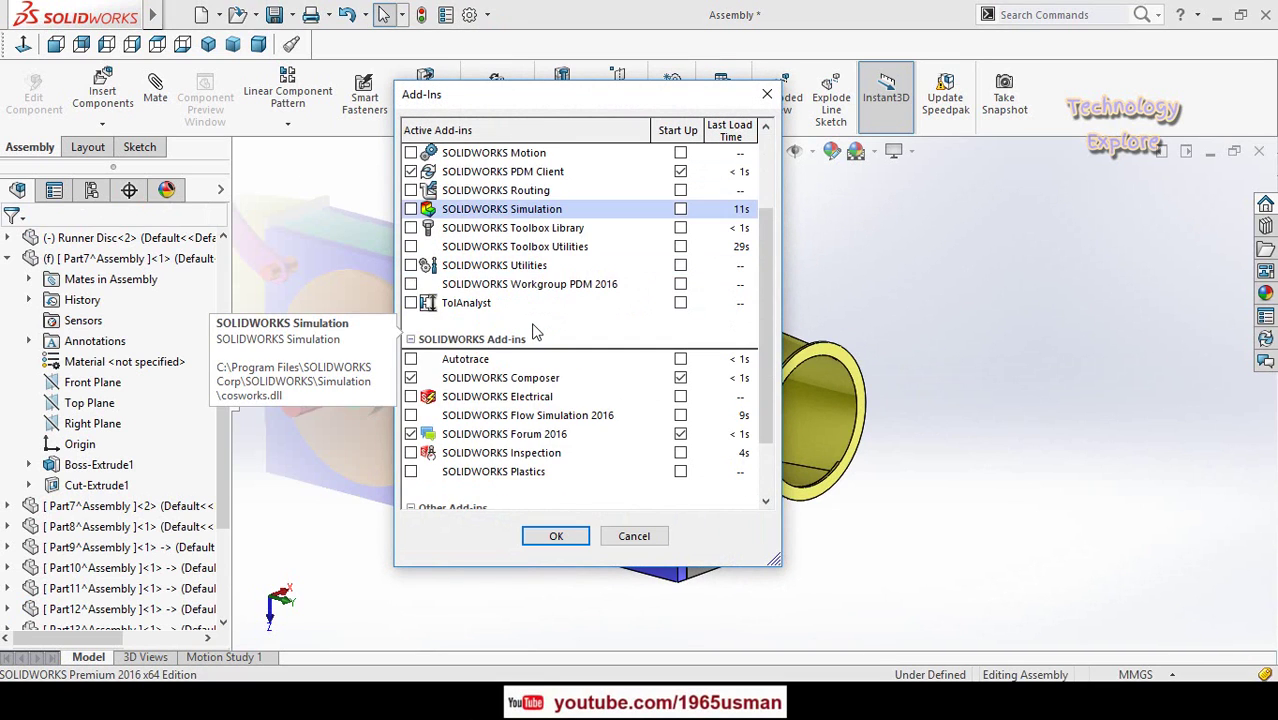
click(411, 416)
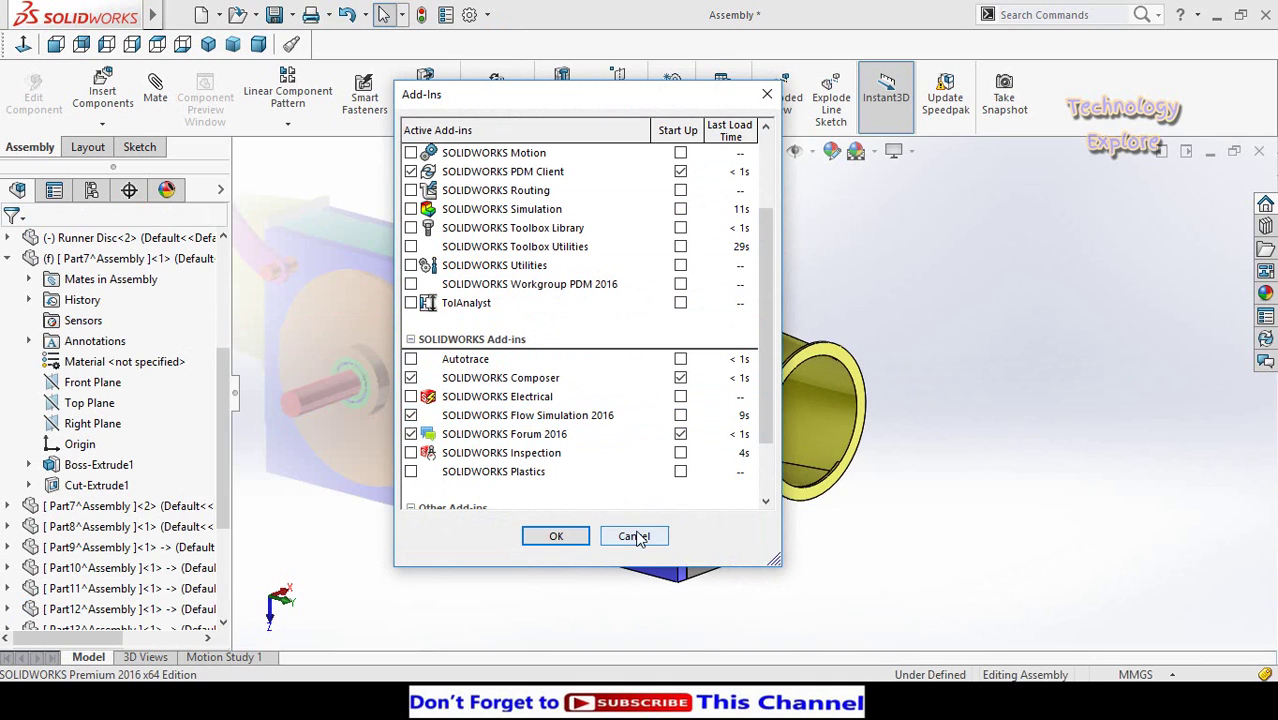
click(557, 537)
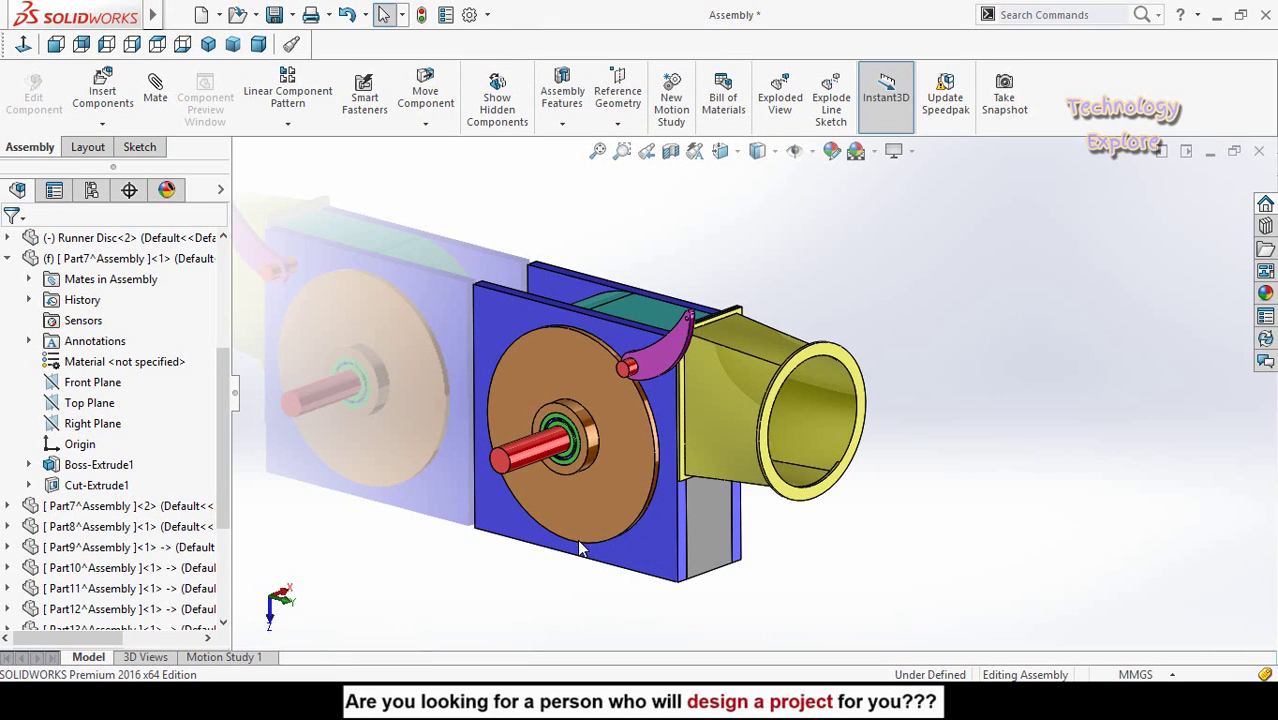
Start a new flow project with the Wizard, keeping the name Project(1), the current configuration and the SI (m-kg-s) unit system.
scroll(690, 380, down, 2)
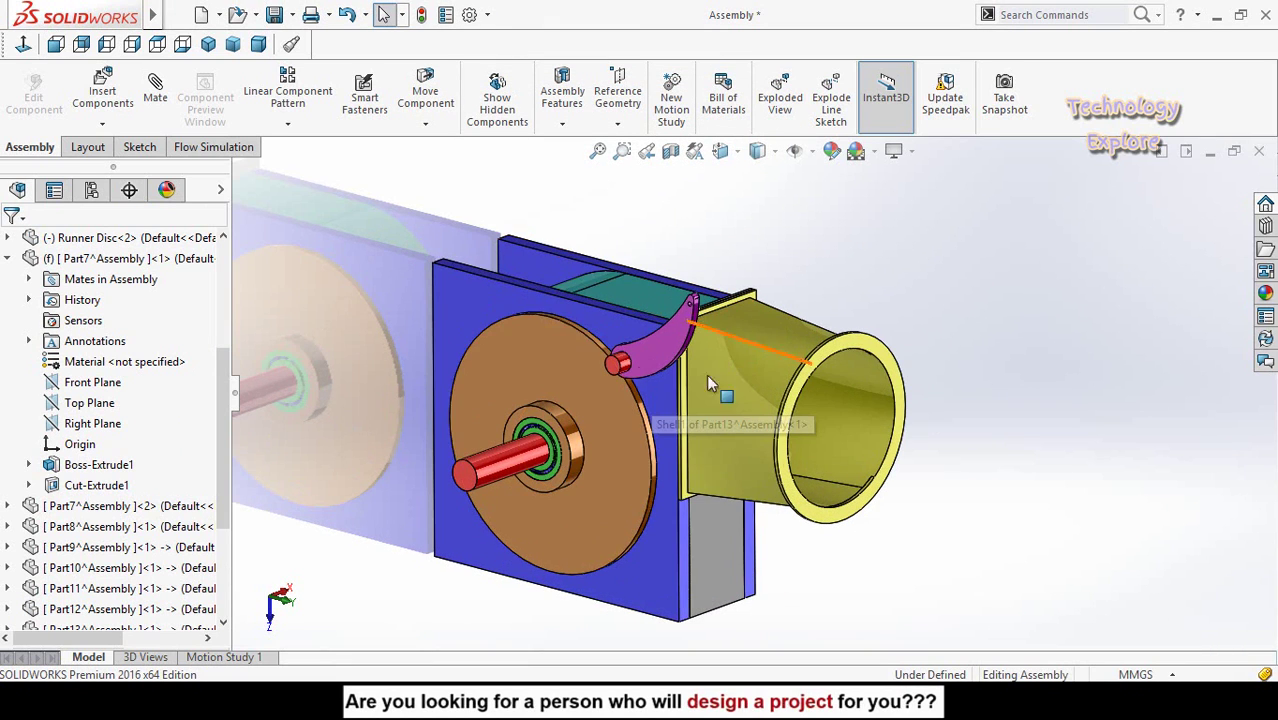
click(216, 148)
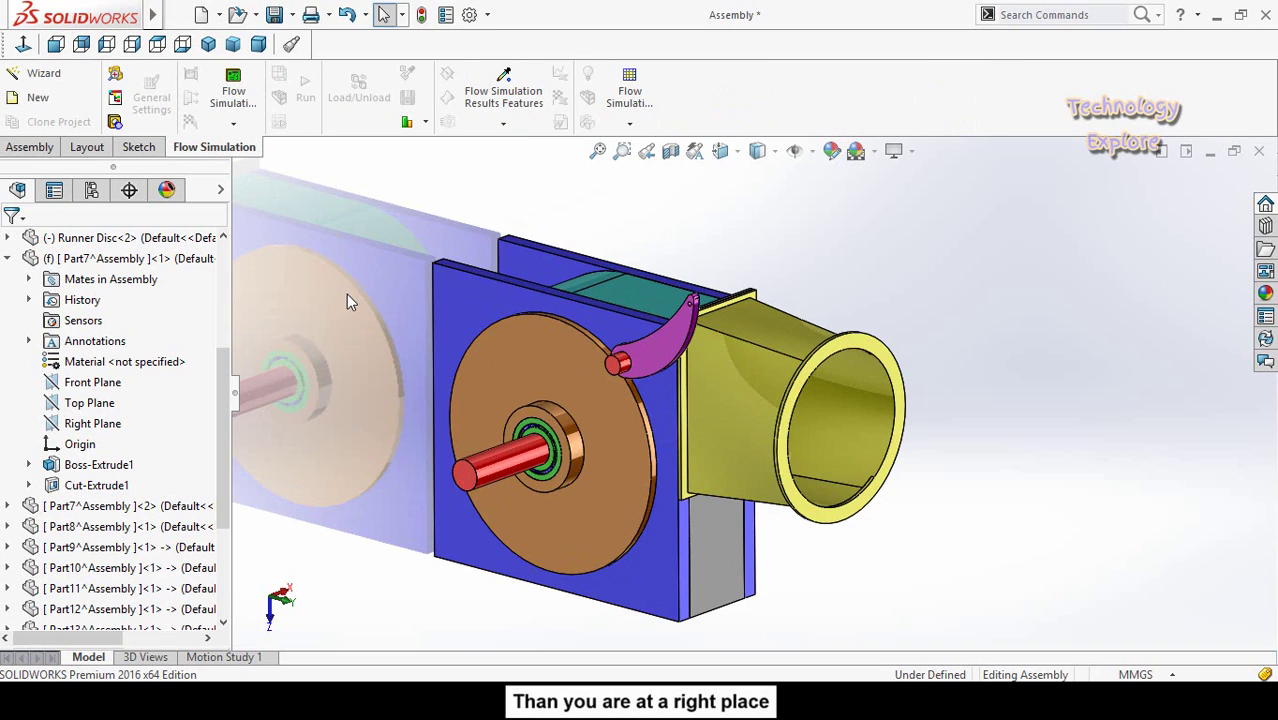
click(30, 78)
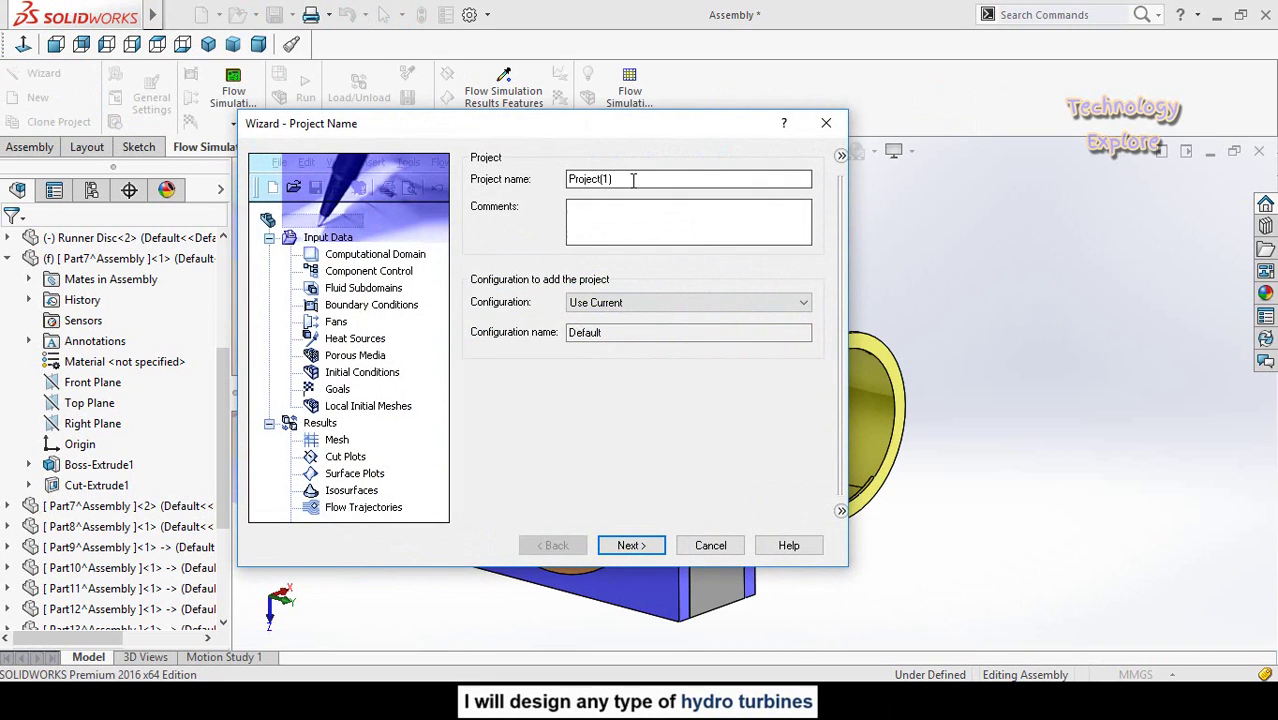
double_click(633, 180)
click(633, 180)
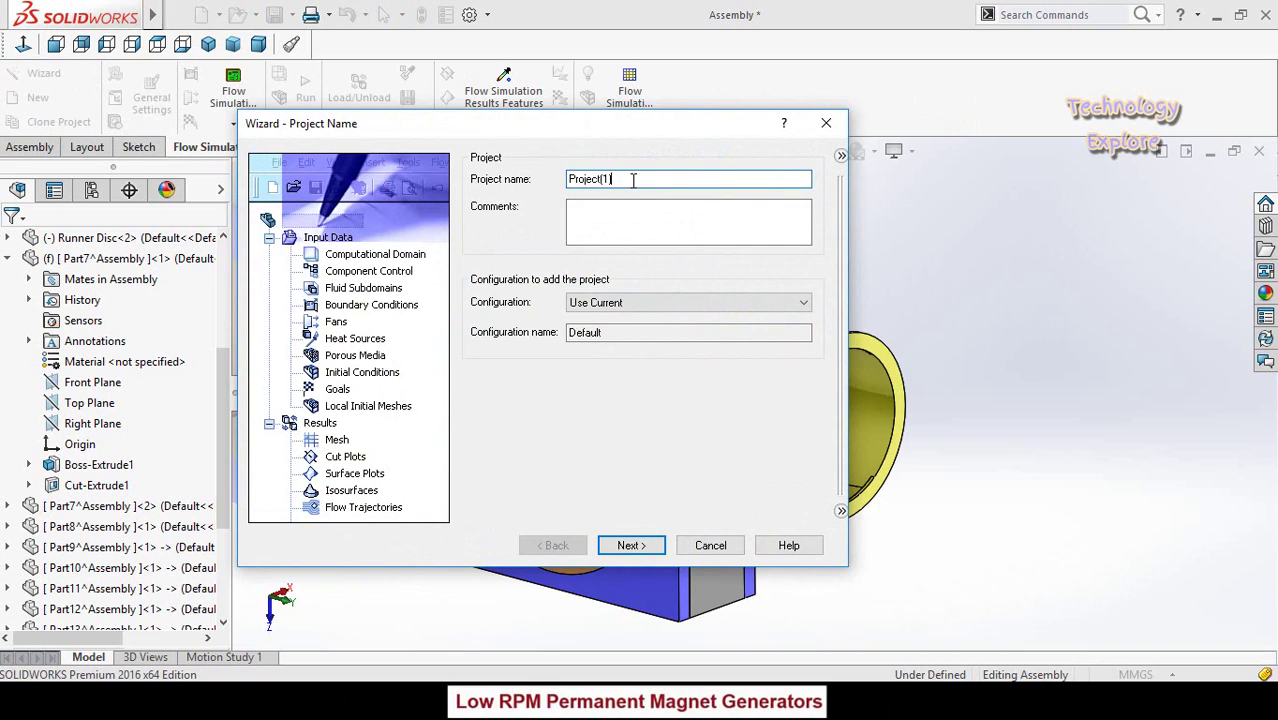
click(643, 546)
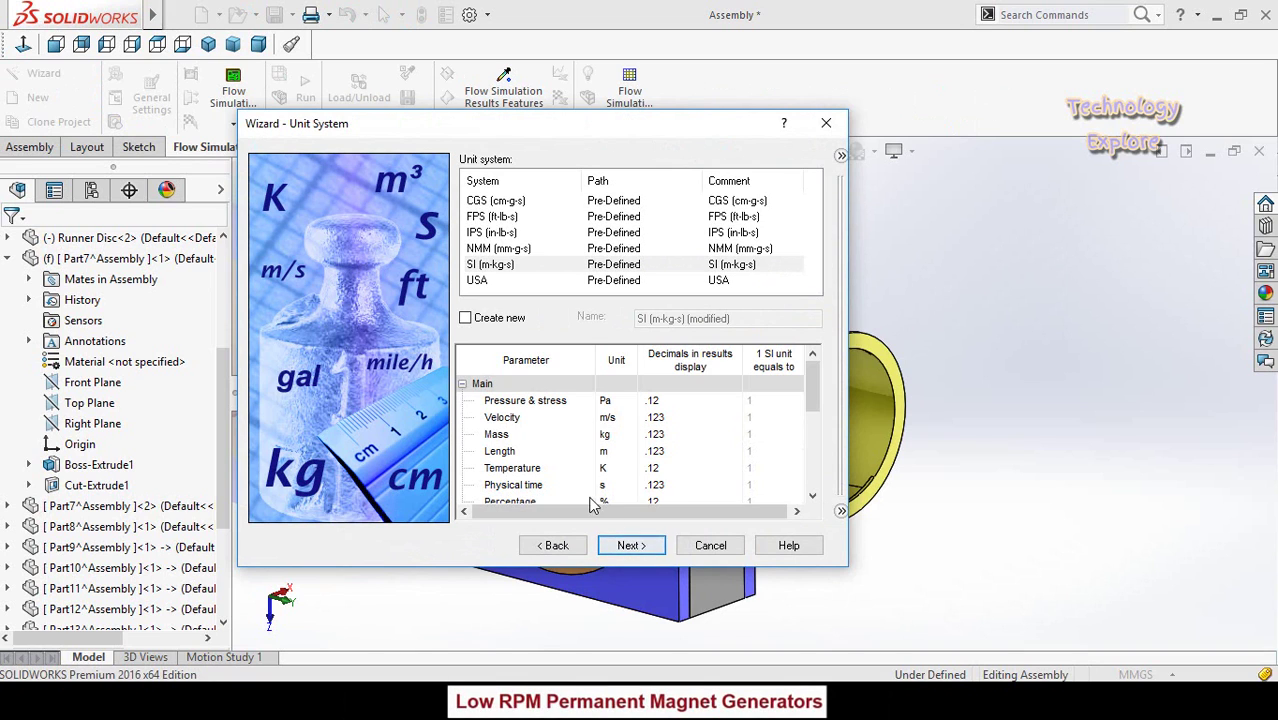
click(504, 266)
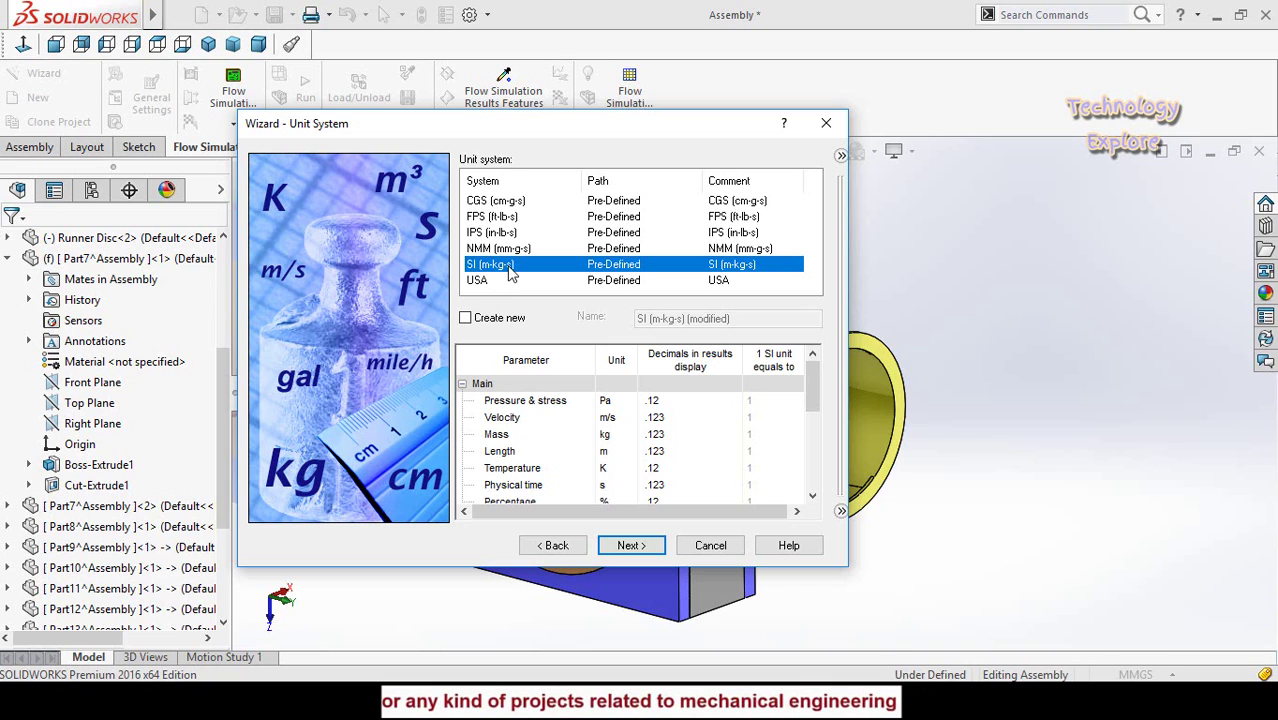
click(628, 546)
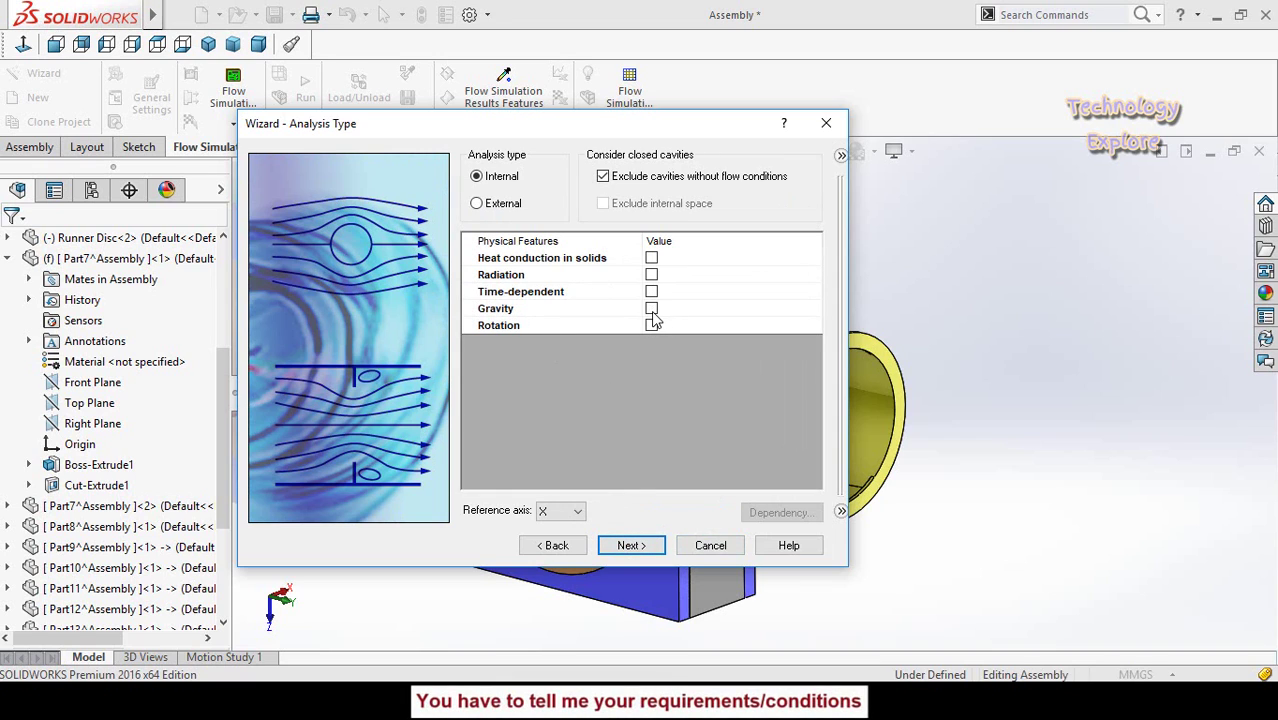
Make the analysis type External and enable the Gravity and Rotation physical features.
click(495, 208)
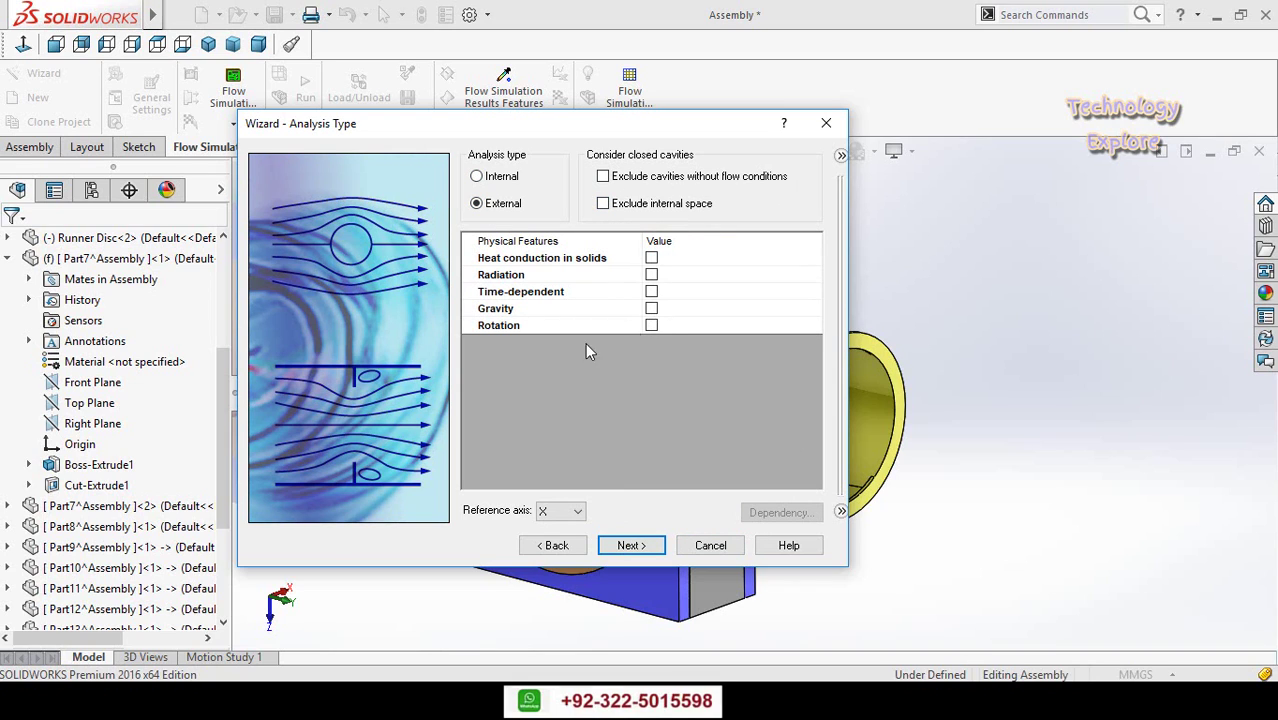
click(651, 309)
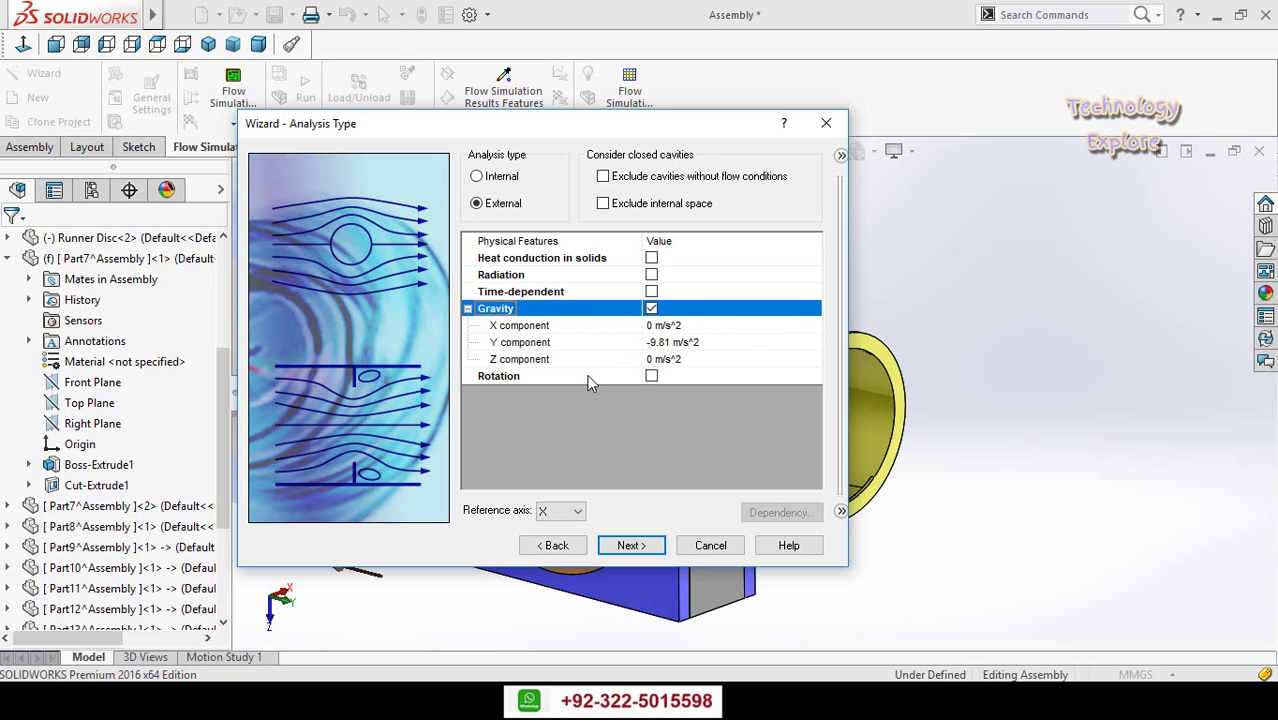
click(651, 377)
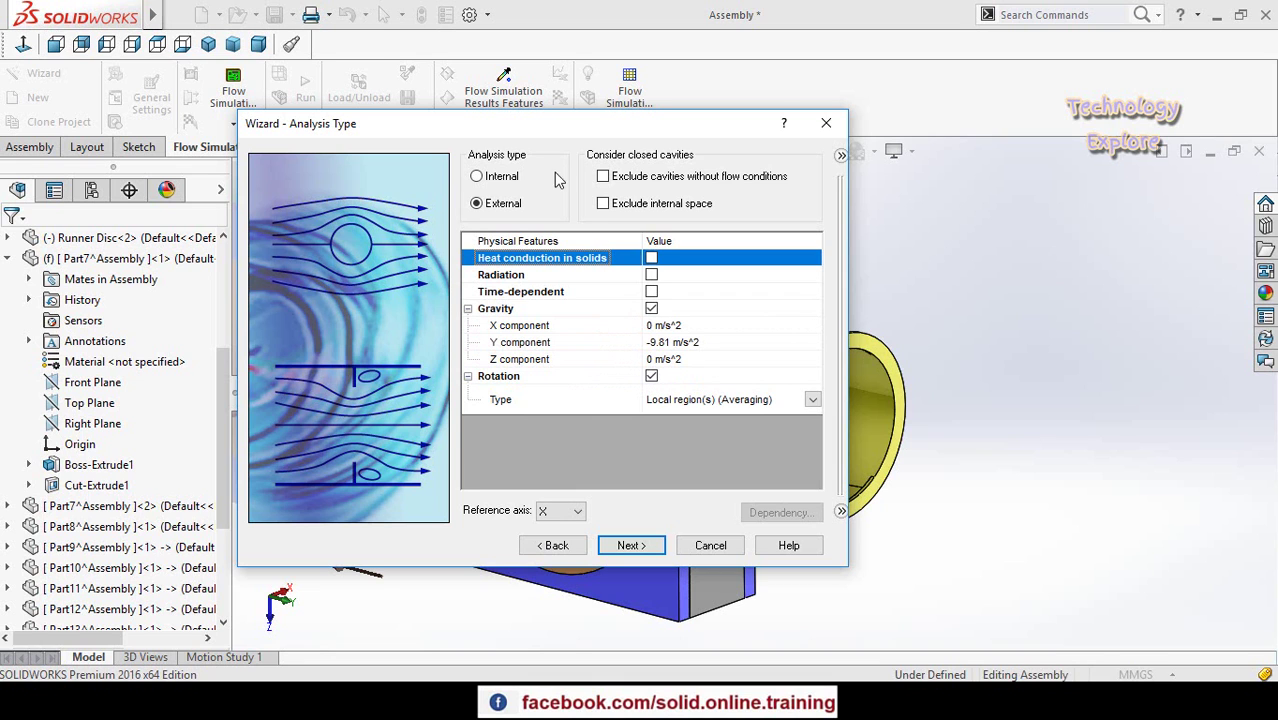
Set the analysis reference axis to Y and proceed to the default fluid settings.
drag(543, 142, 341, 60)
scroll(924, 426, up, 5)
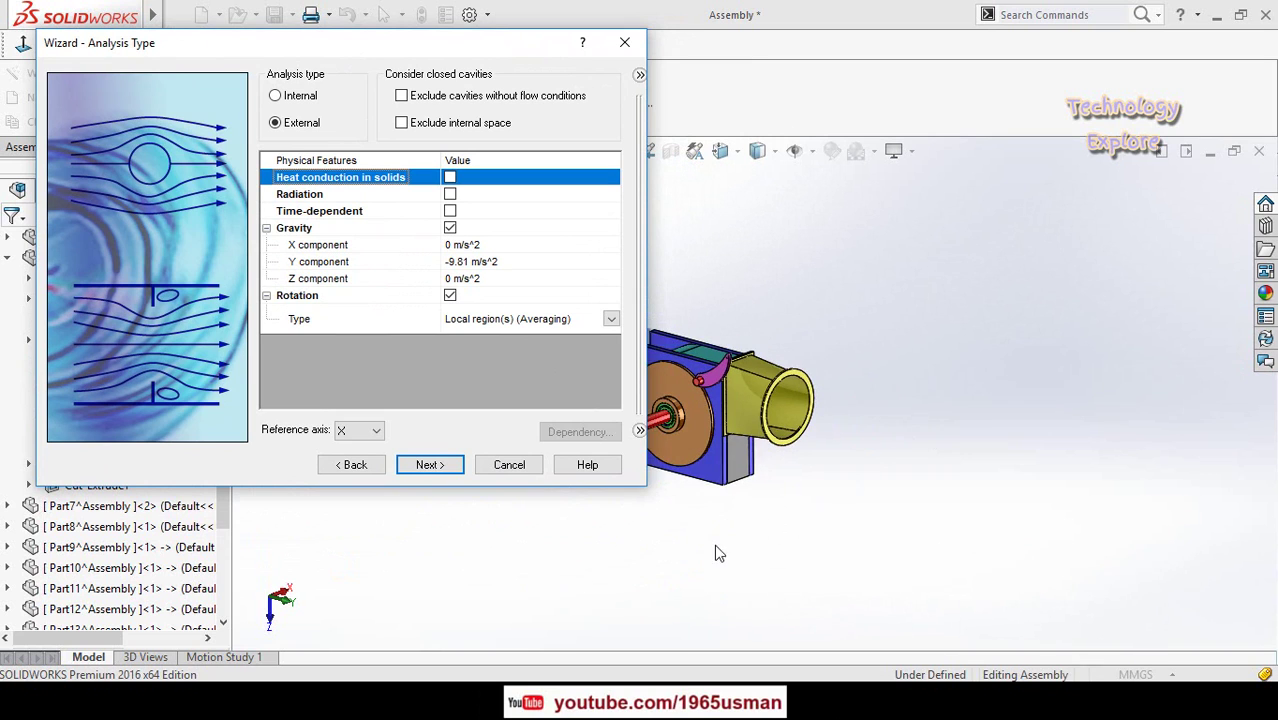
middle_drag(688, 518, 747, 491)
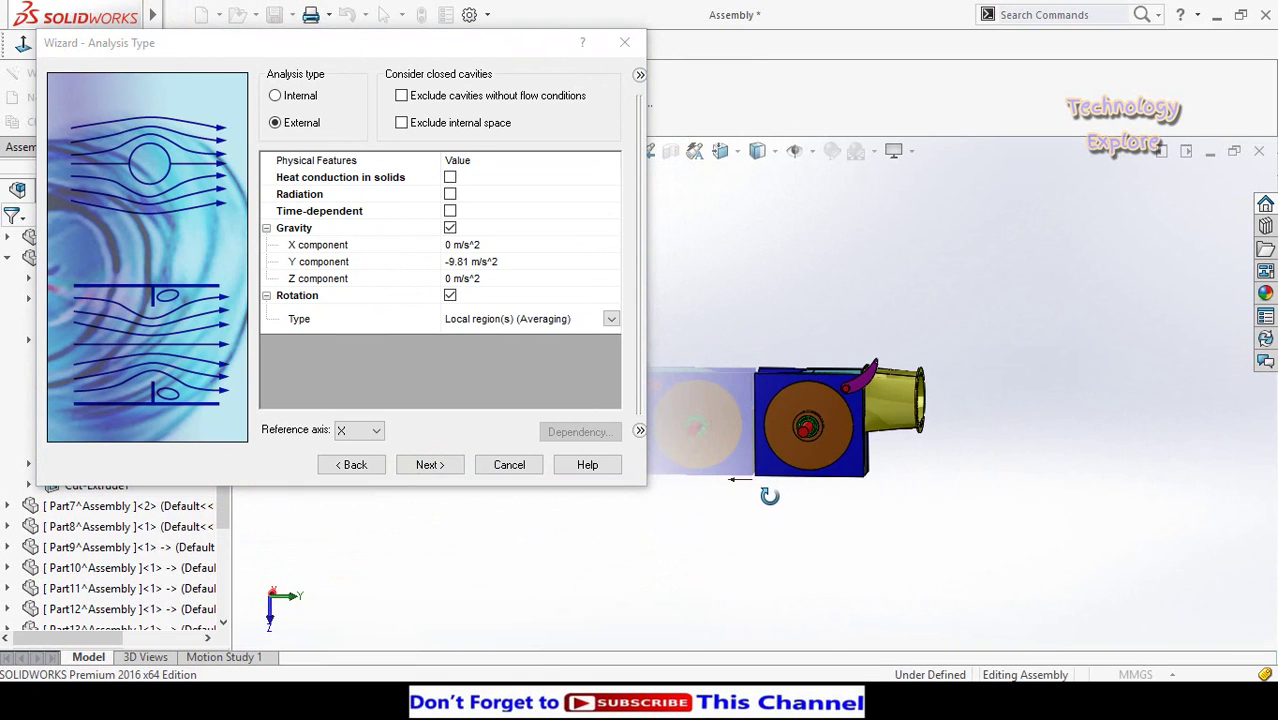
scroll(905, 432, down, 1)
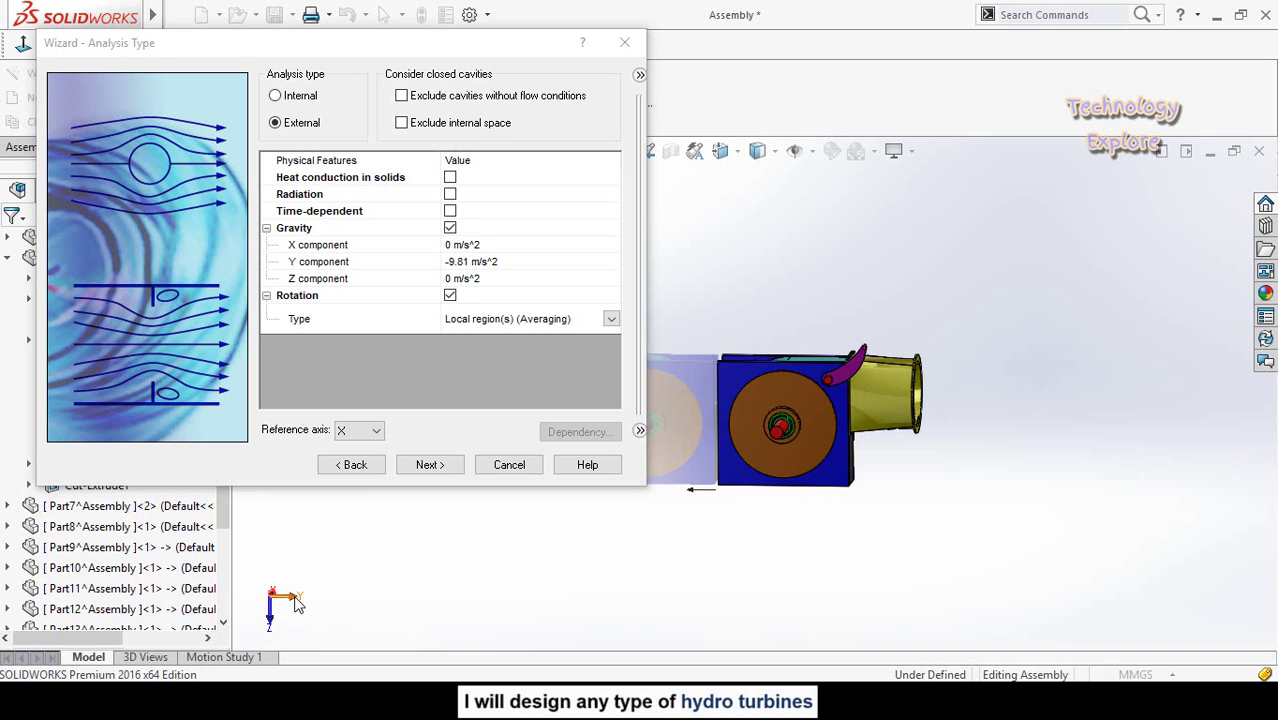
click(350, 431)
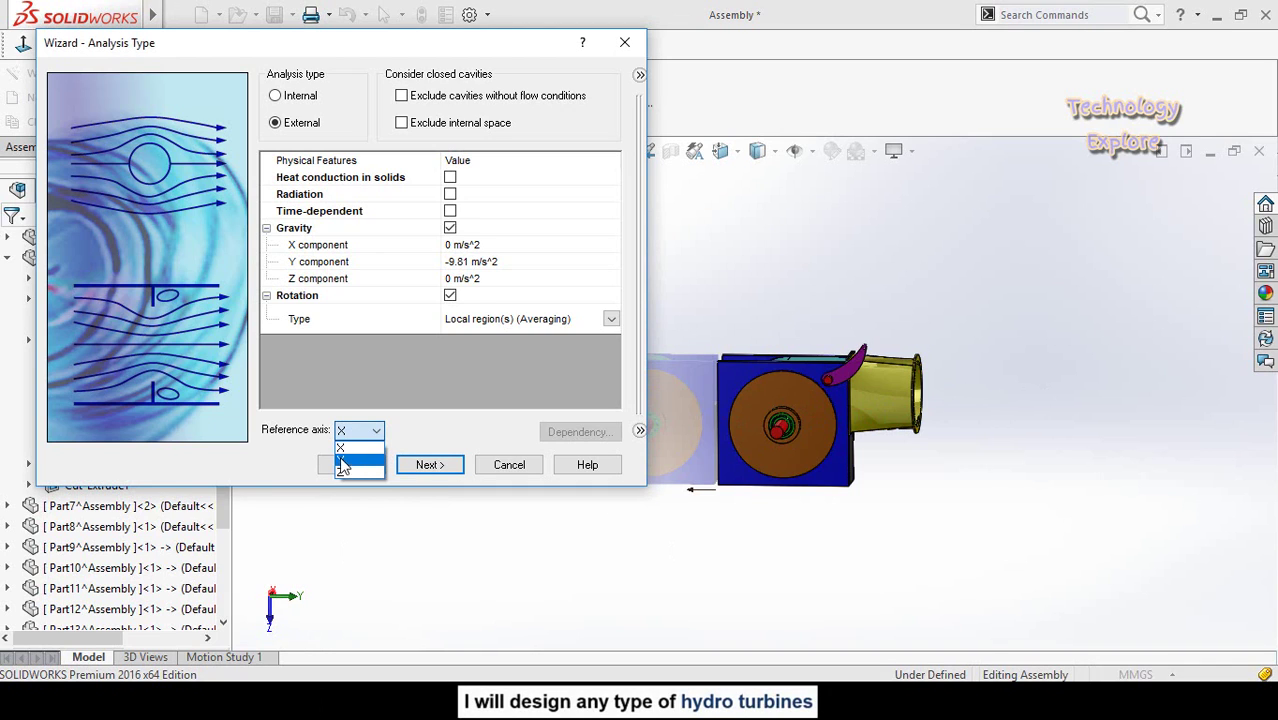
click(342, 461)
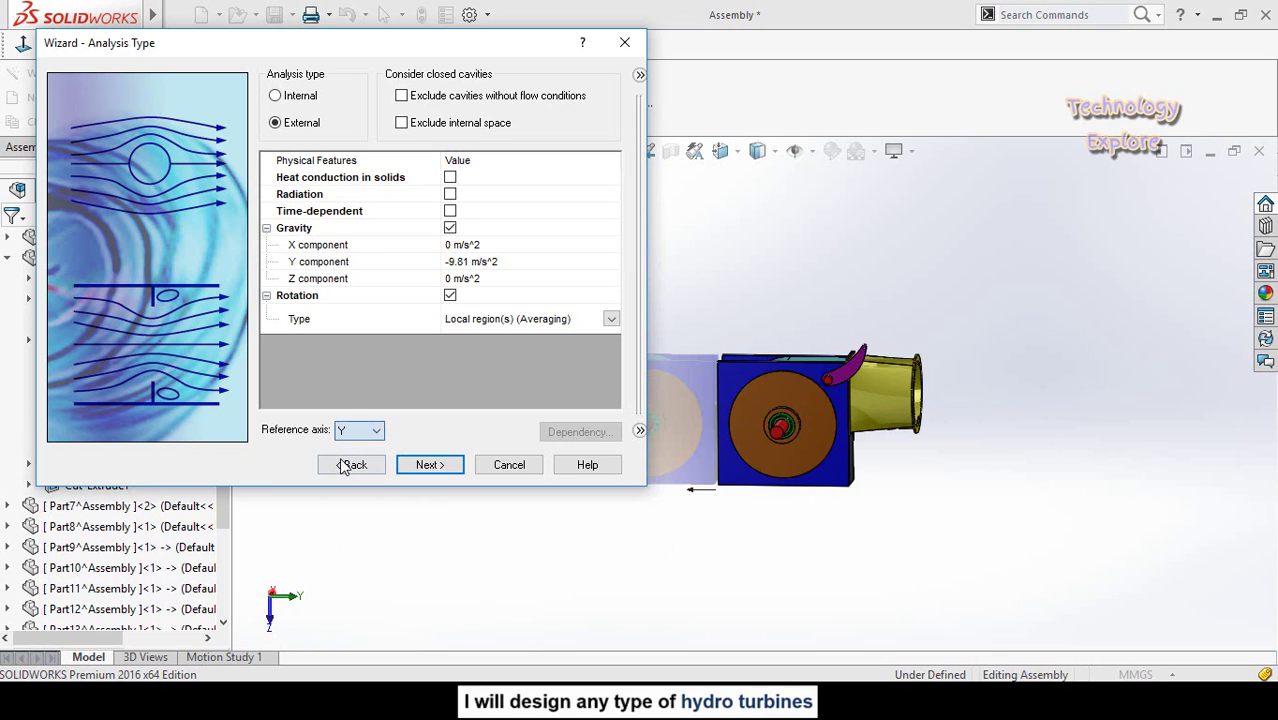
click(430, 465)
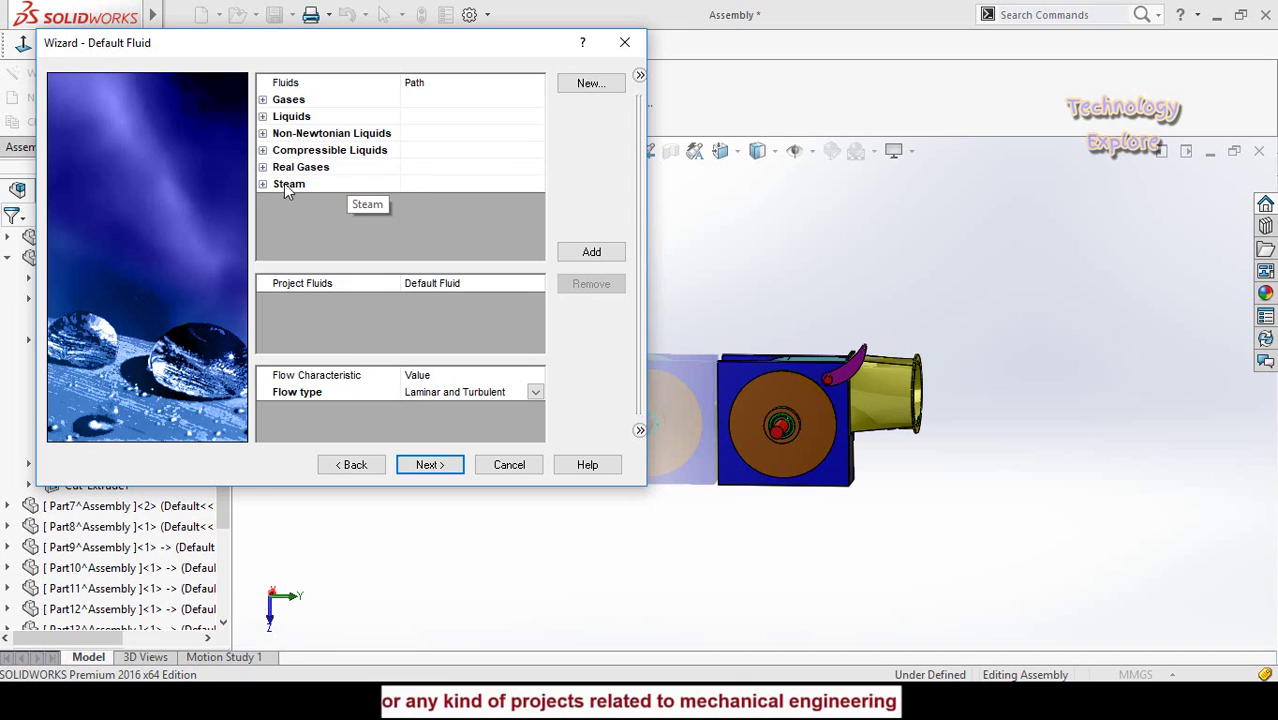
Add Water from the pre-defined liquids as the project's default fluid.
click(262, 116)
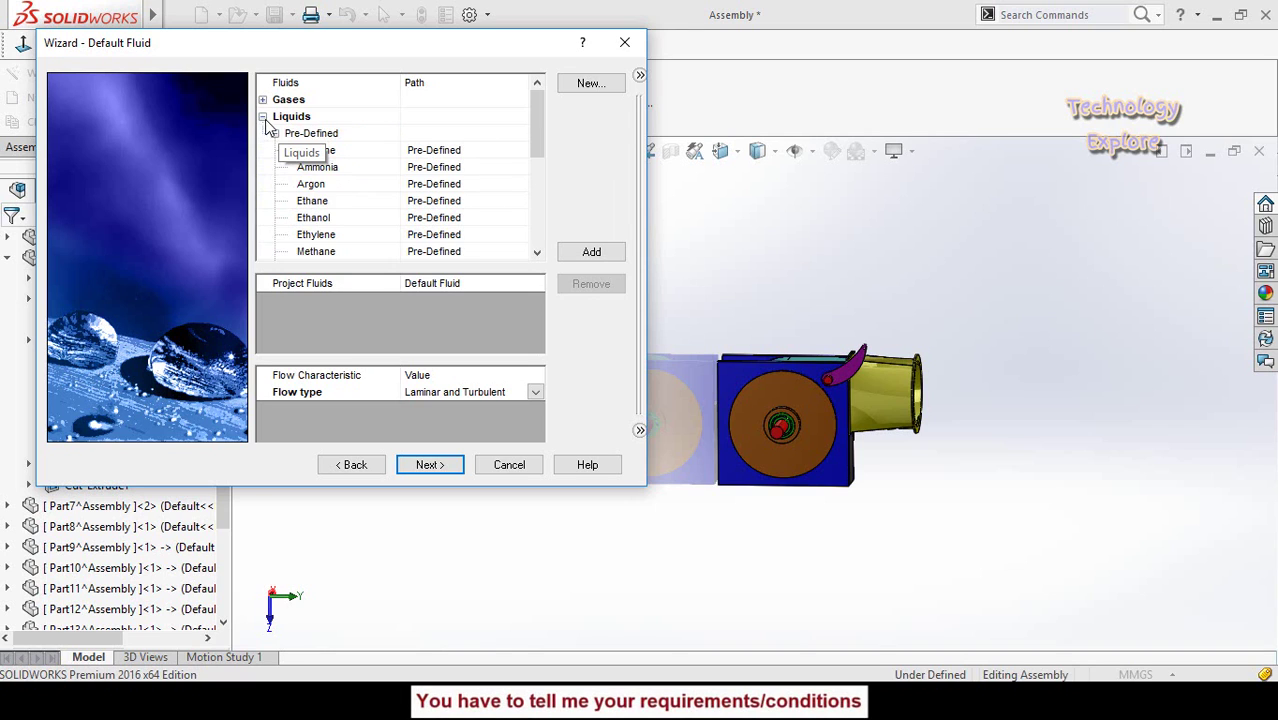
scroll(351, 229, down, 5)
click(352, 250)
scroll(352, 200, down, 1)
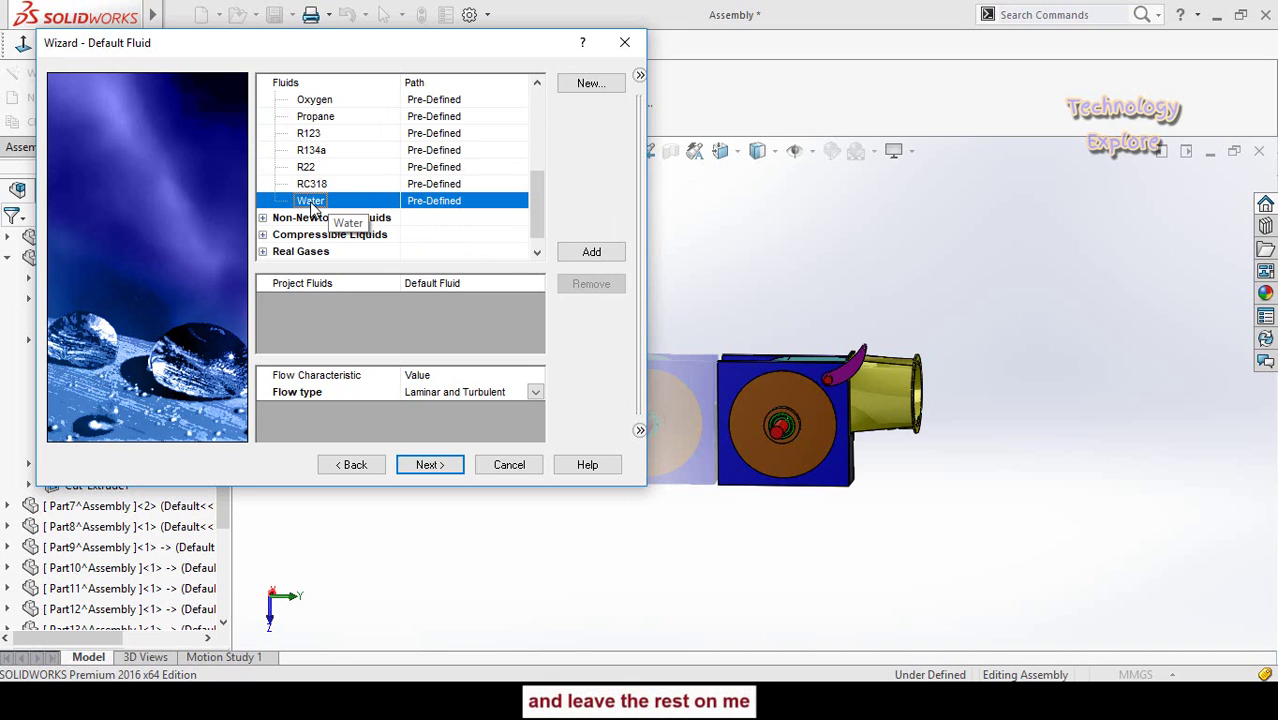
double_click(316, 205)
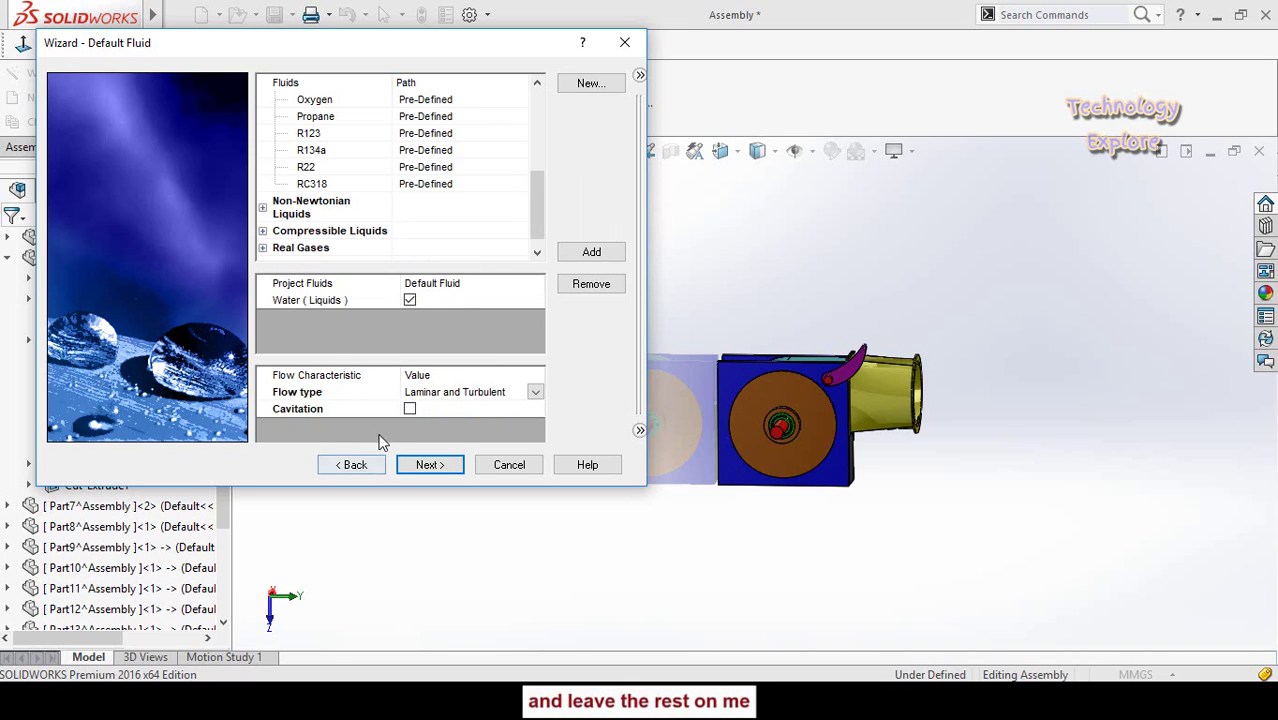
Enable Cavitation for the water and keep the adiabatic wall with 0 micrometer roughness as the default wall conditions.
click(409, 409)
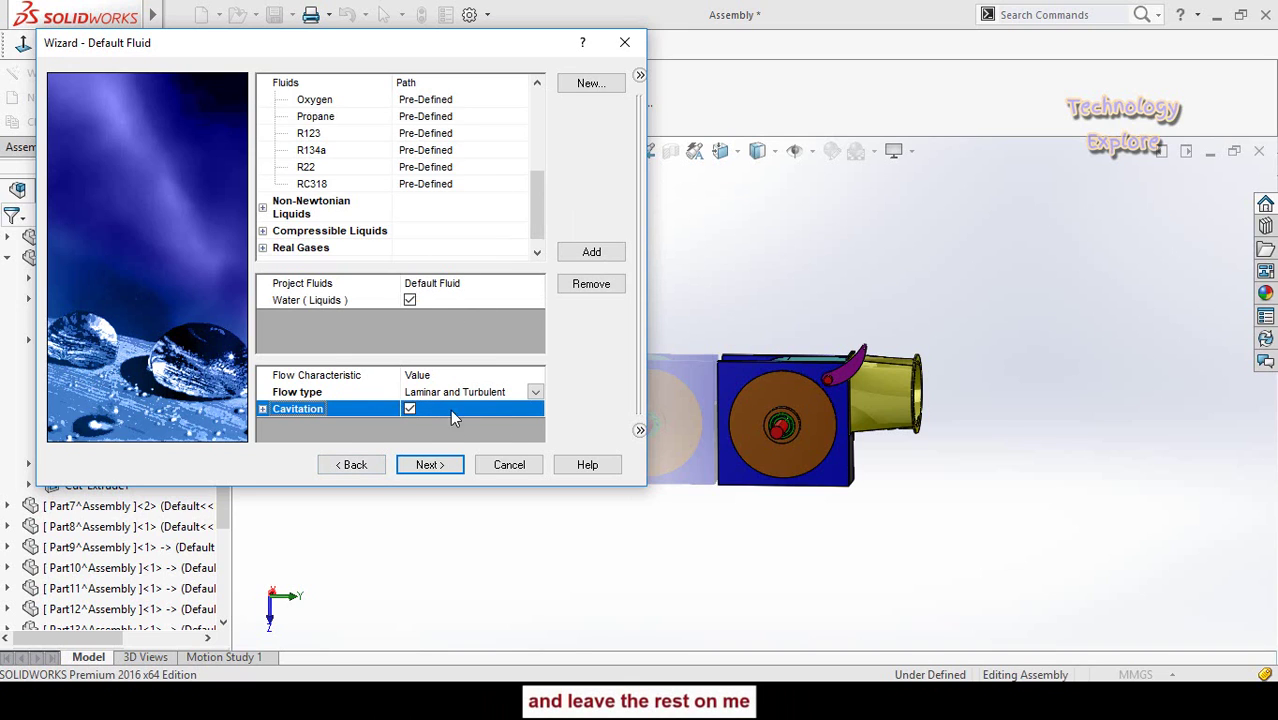
click(430, 466)
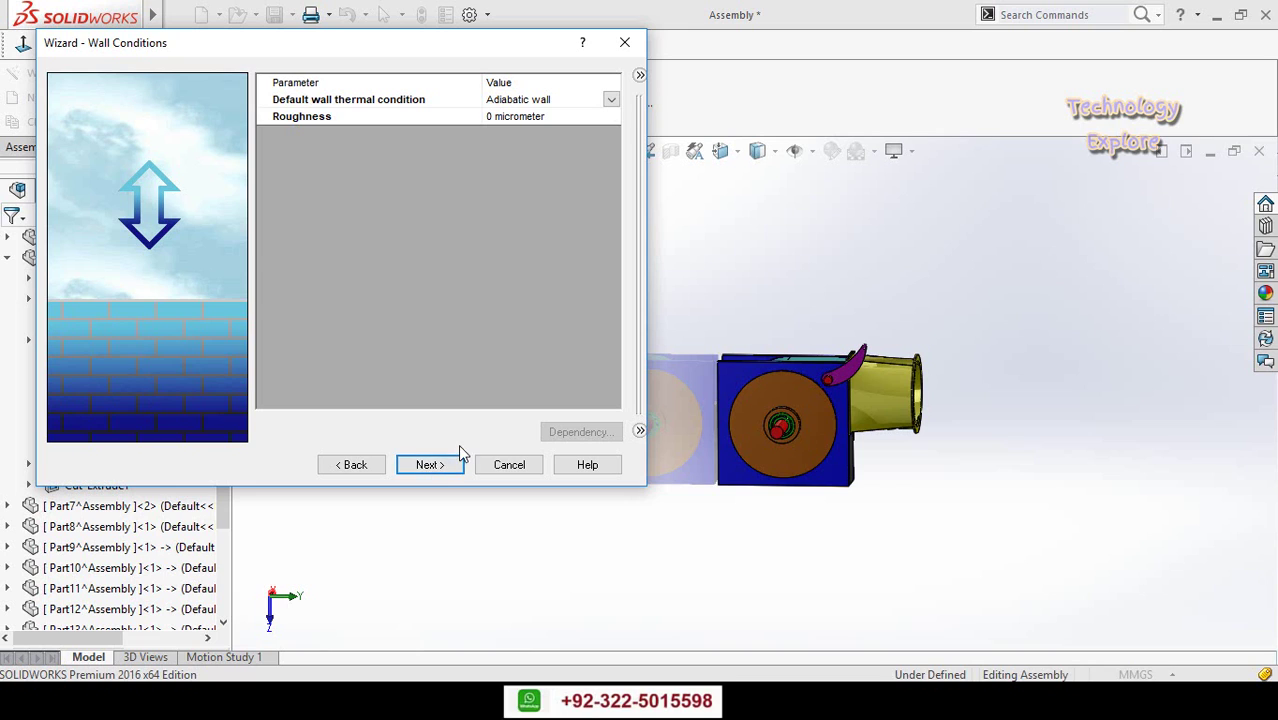
click(430, 465)
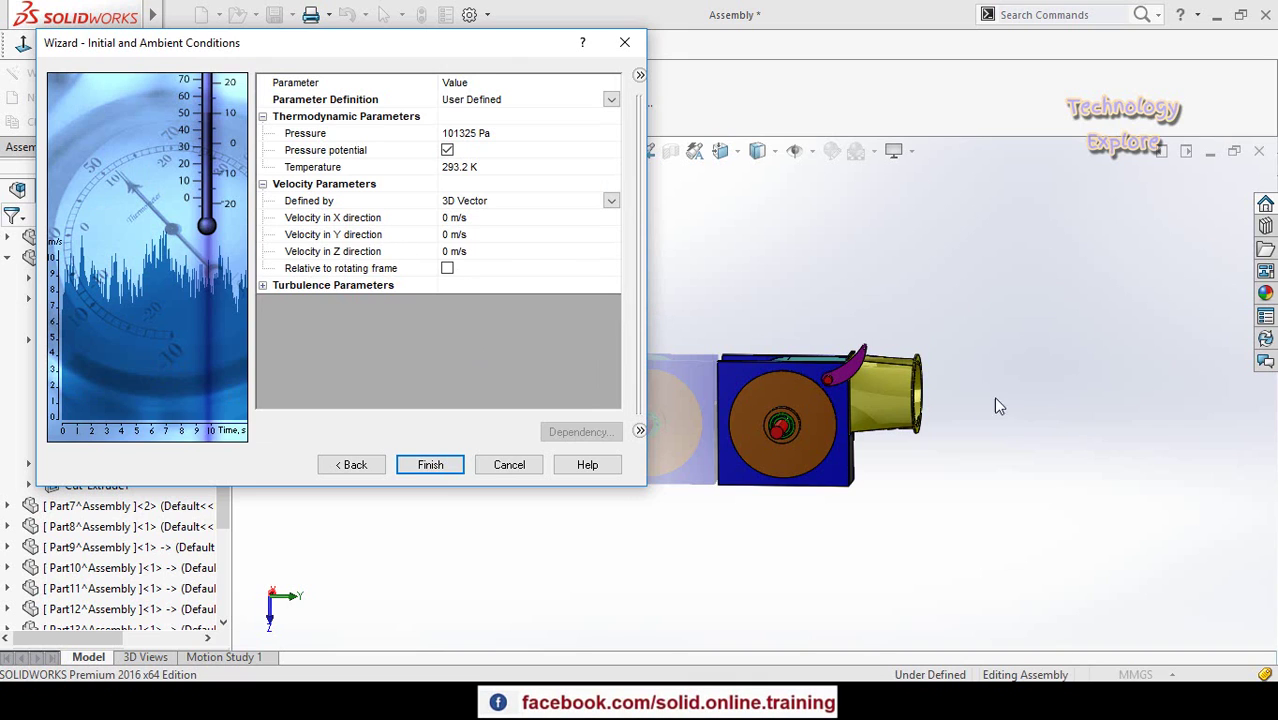
Set the initial velocity in the Y direction to -100 m/s and finish the project wizard.
click(611, 293)
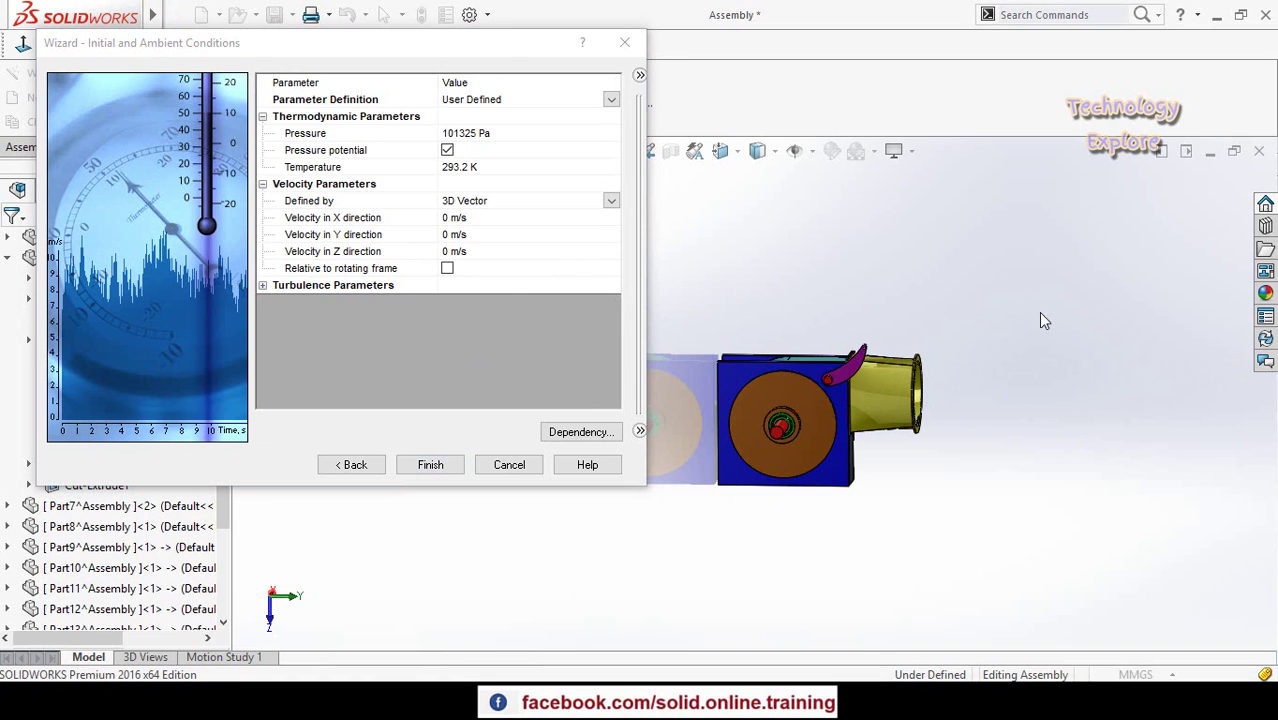
click(455, 235)
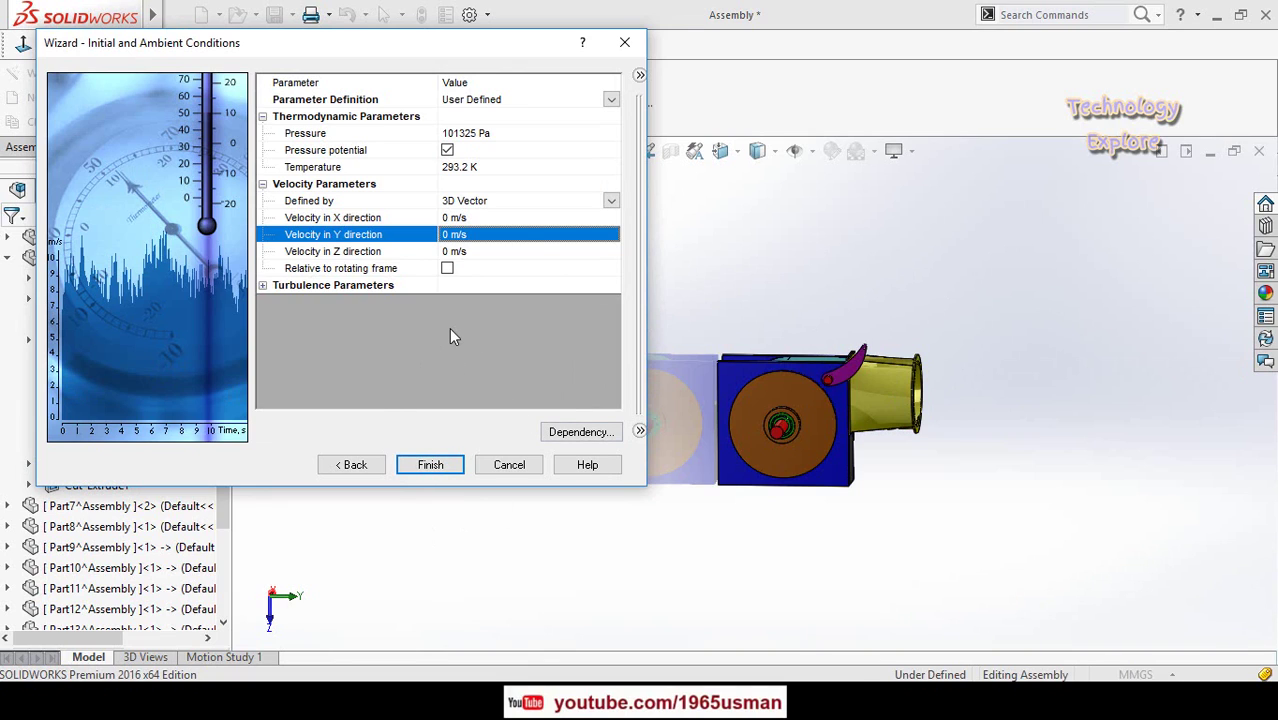
text(100)
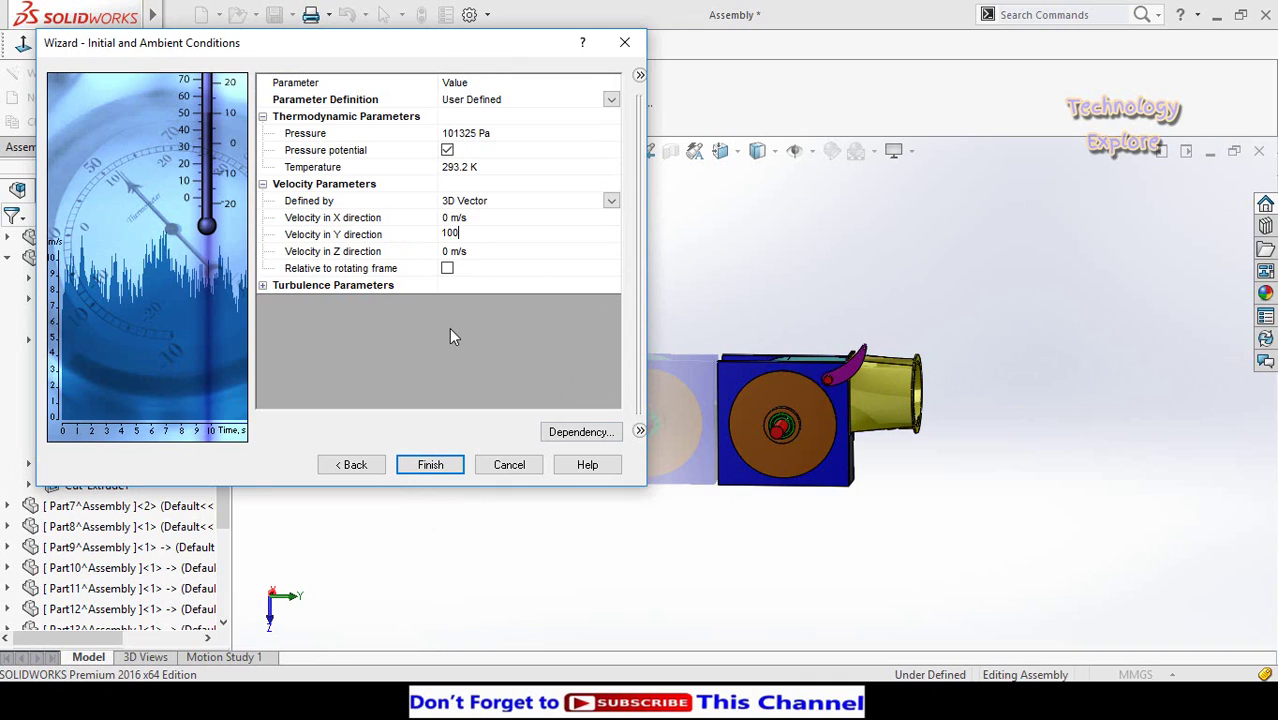
key(Return)
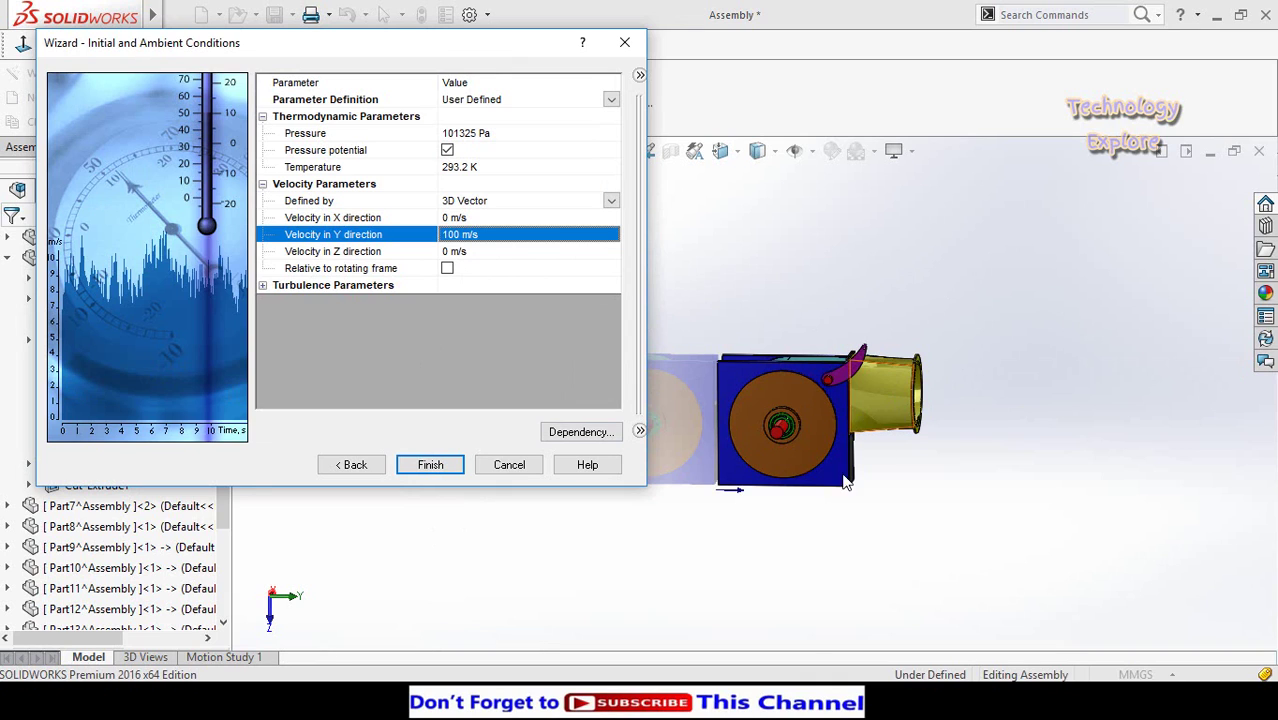
scroll(741, 517, down, 1)
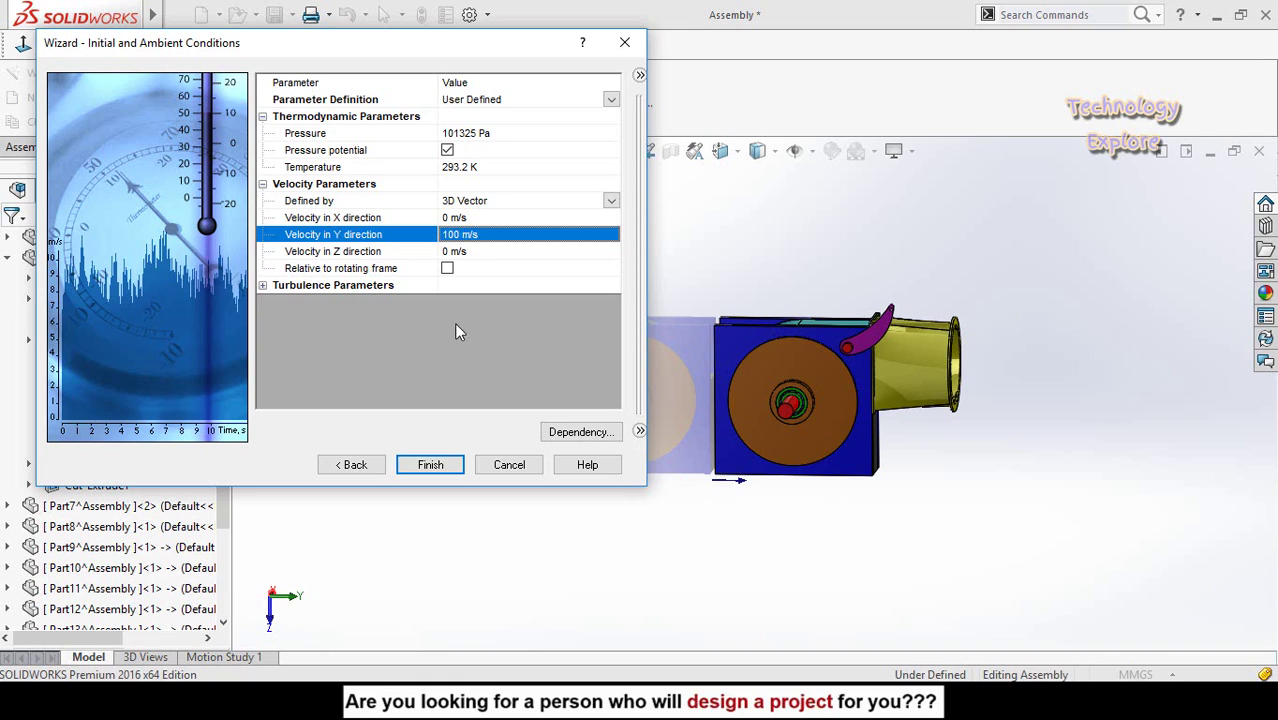
click(443, 237)
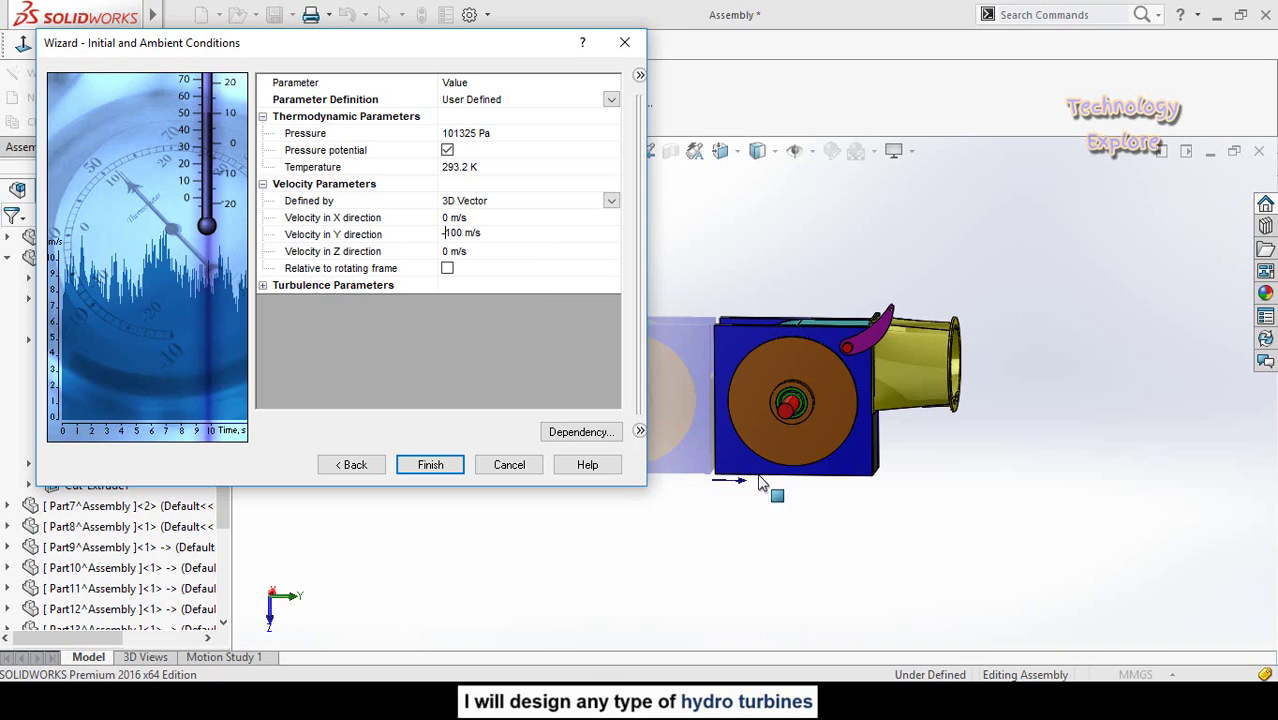
click(491, 359)
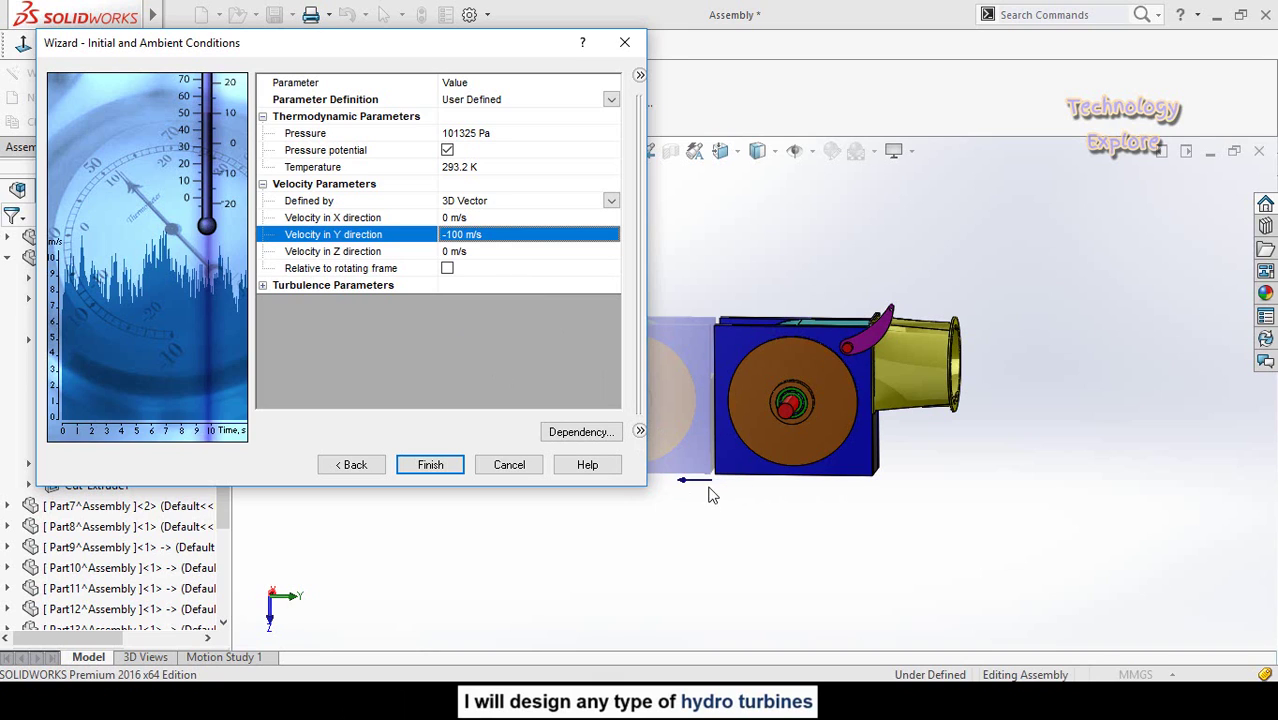
click(430, 466)
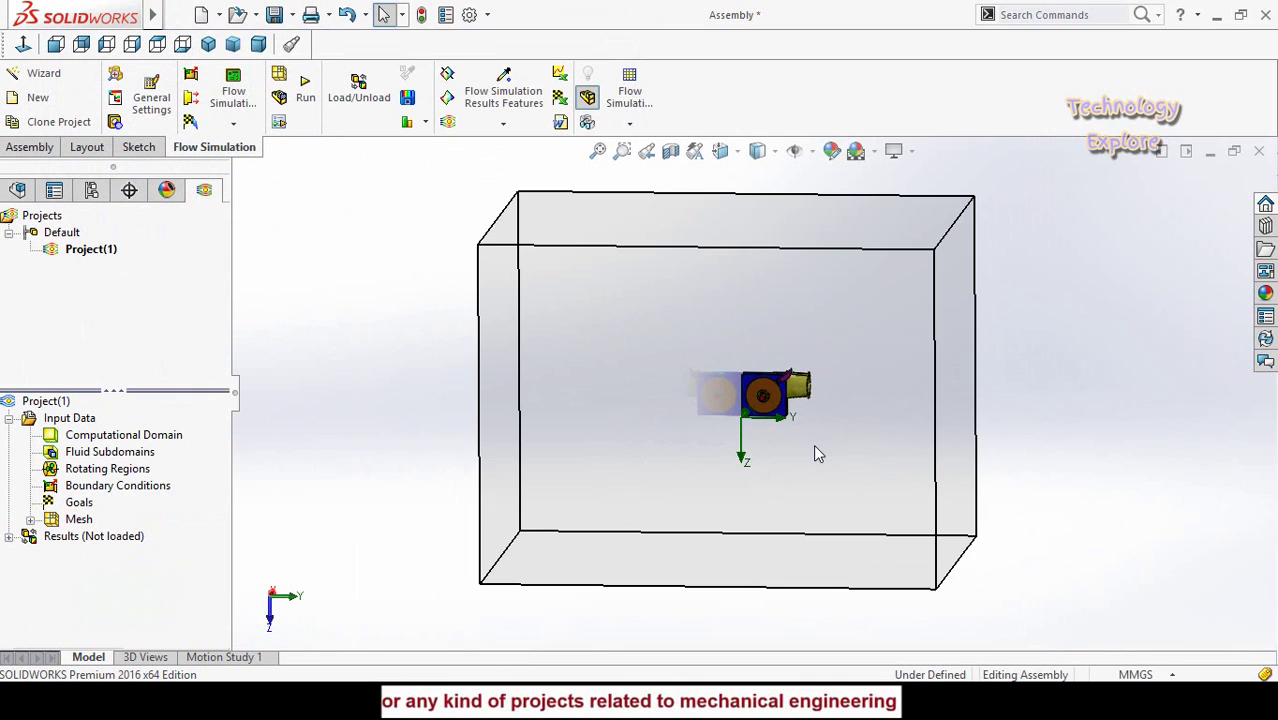
Open the project's computational domain definition for editing.
middle_drag(813, 444, 790, 460)
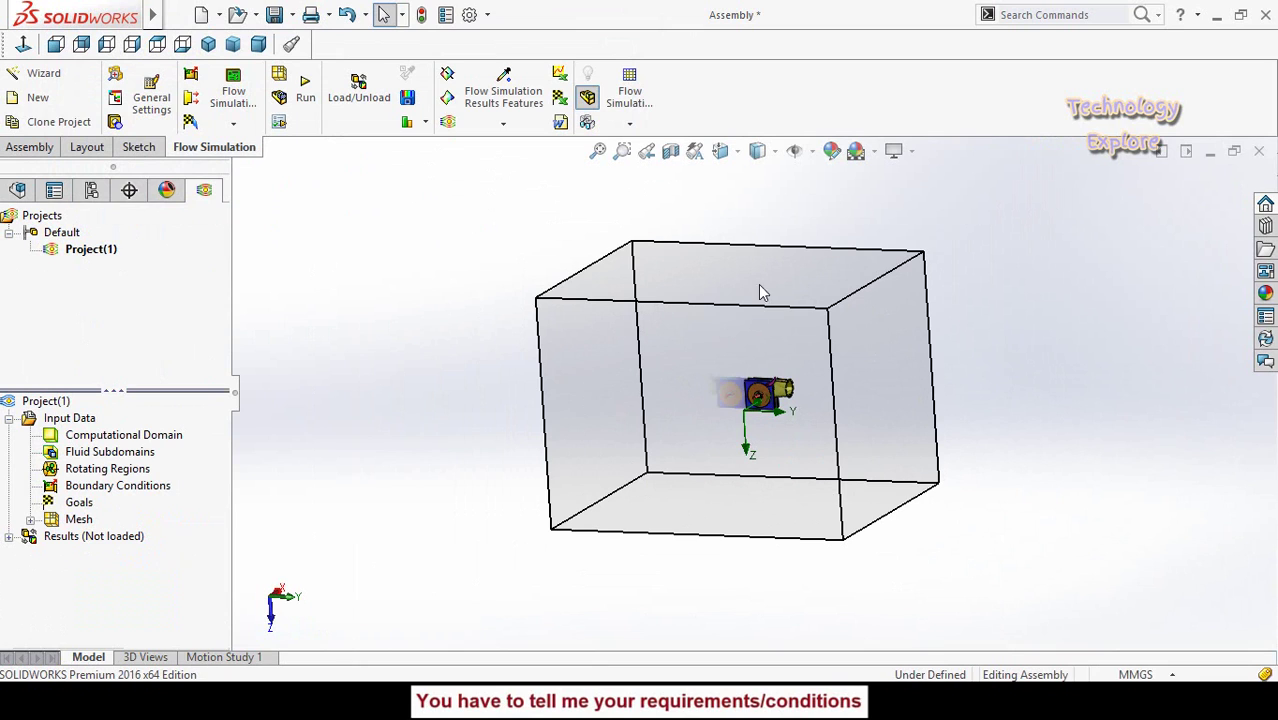
middle_drag(731, 491, 830, 437)
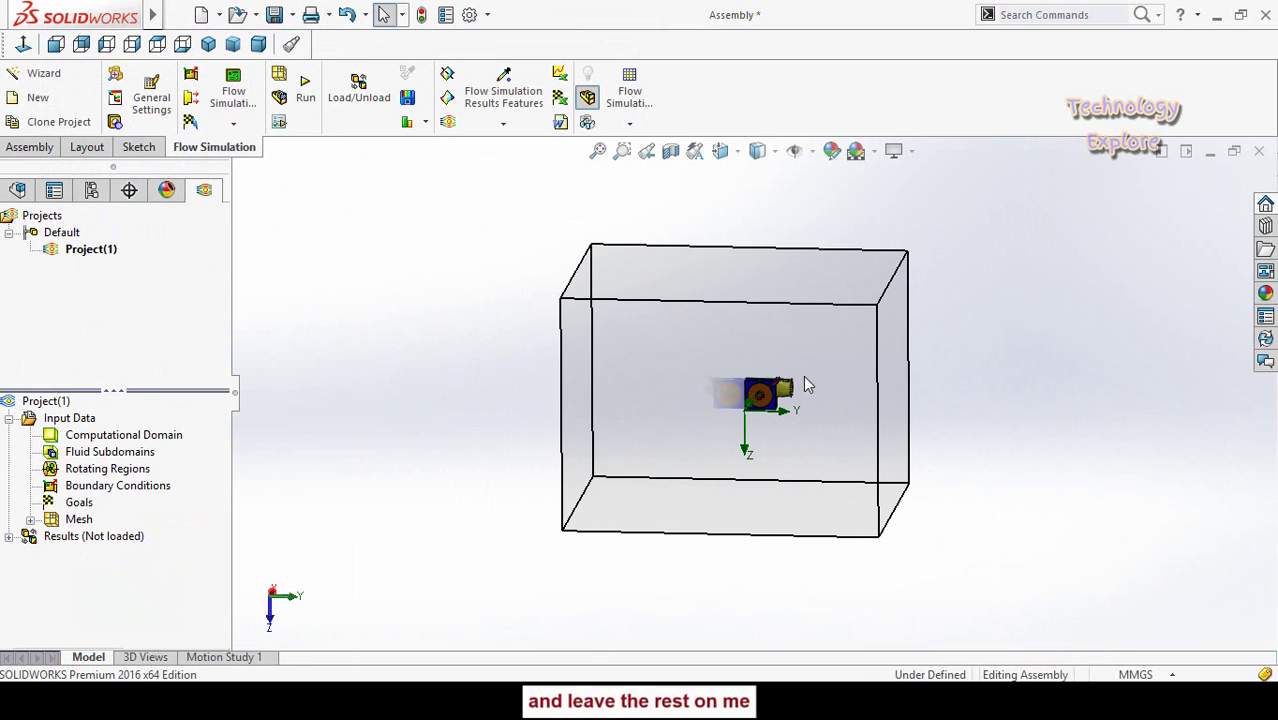
scroll(830, 396, down, 1)
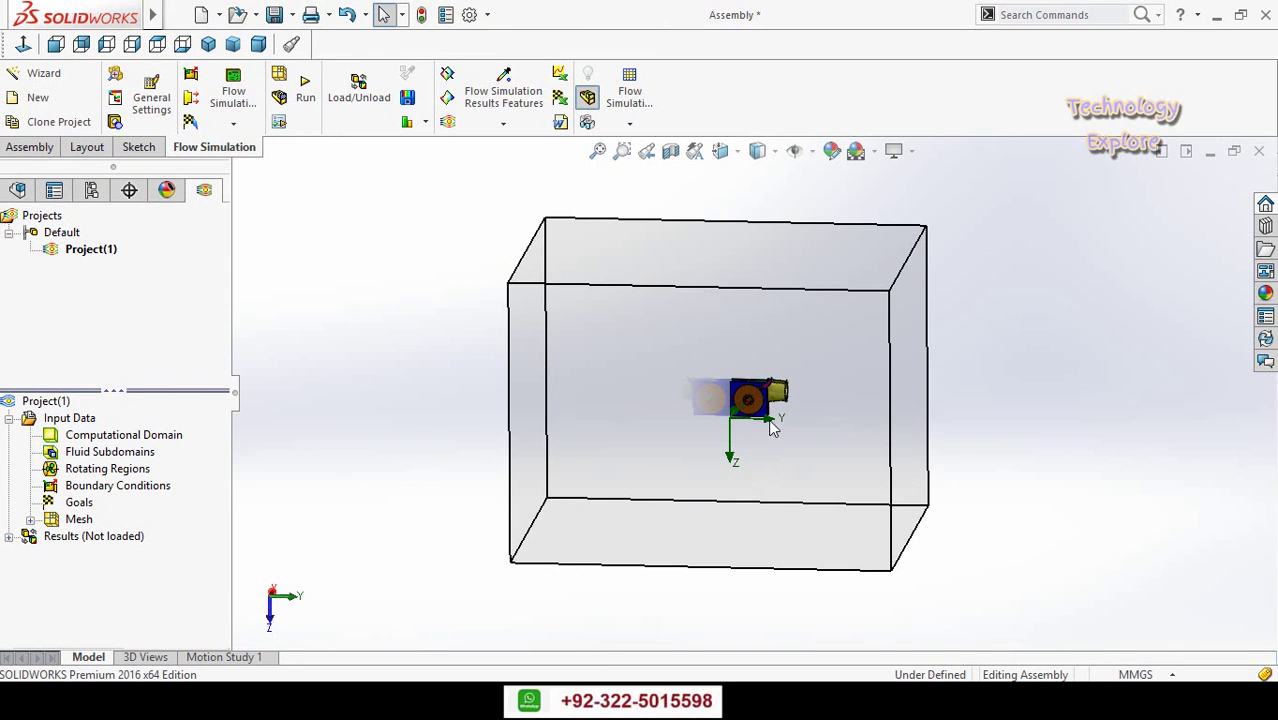
scroll(770, 405, down, 1)
scroll(763, 380, up, 2)
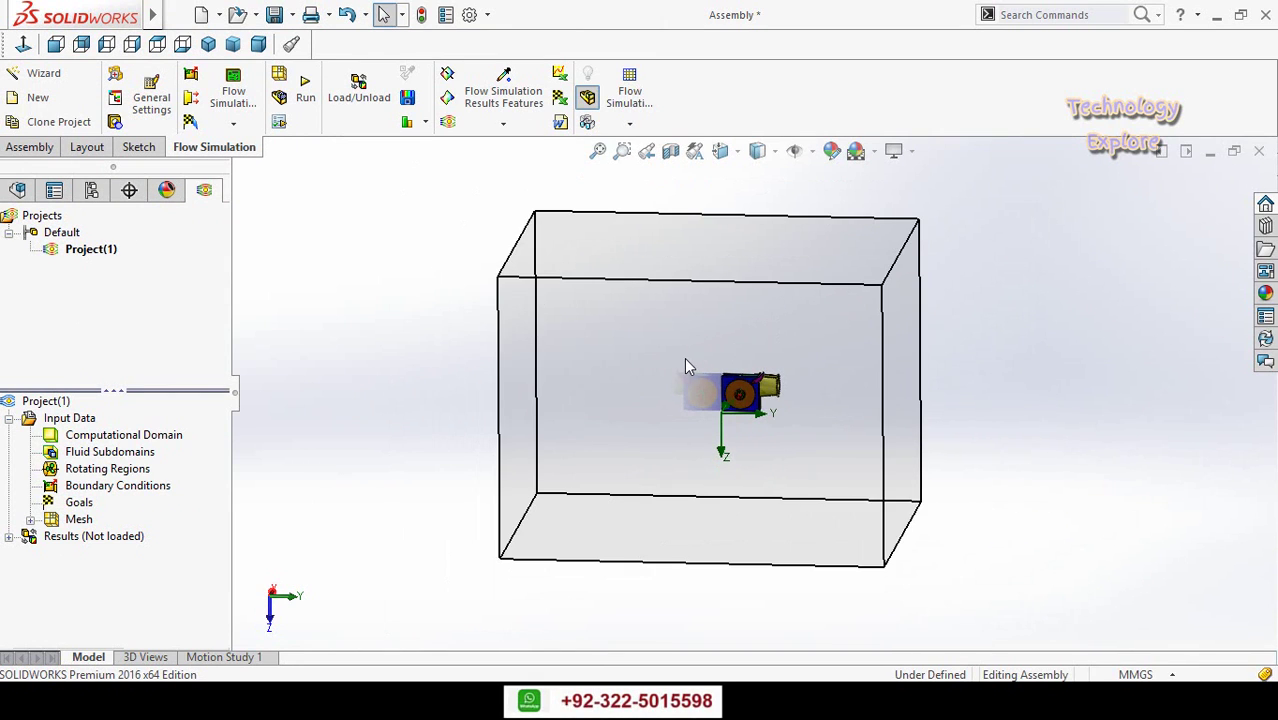
middle_drag(685, 367, 724, 414)
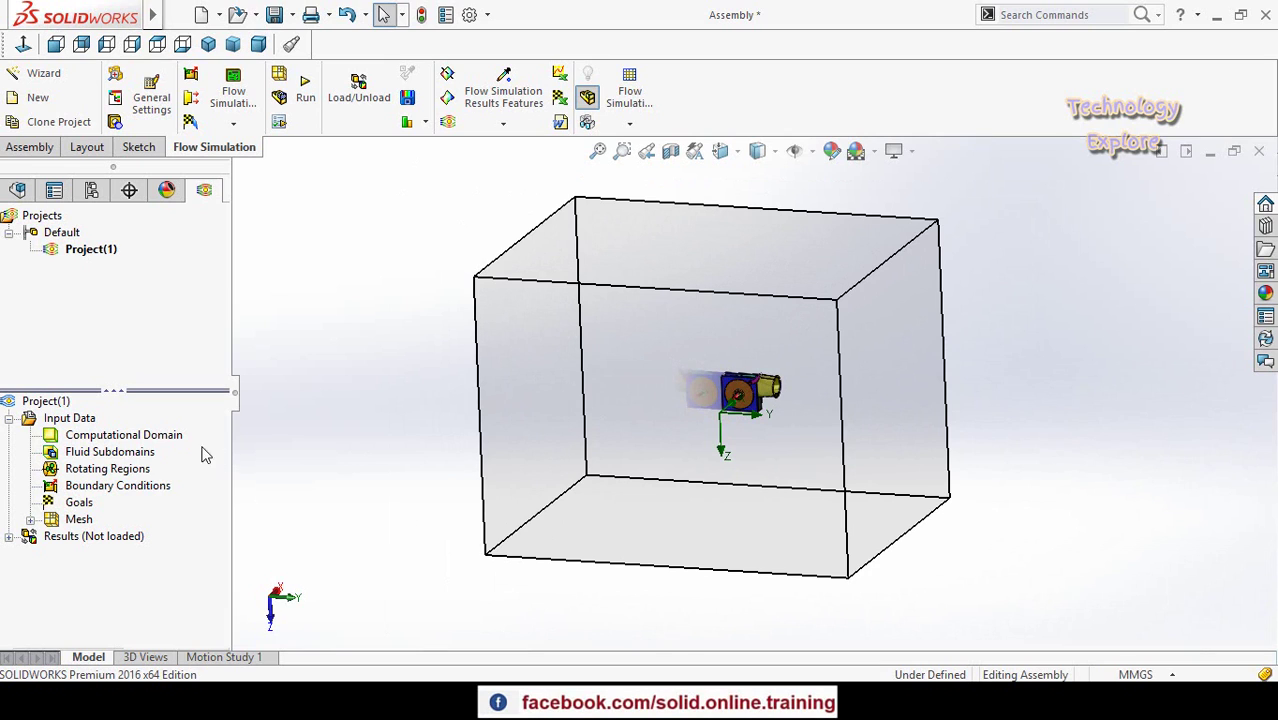
right_click(114, 437)
click(150, 449)
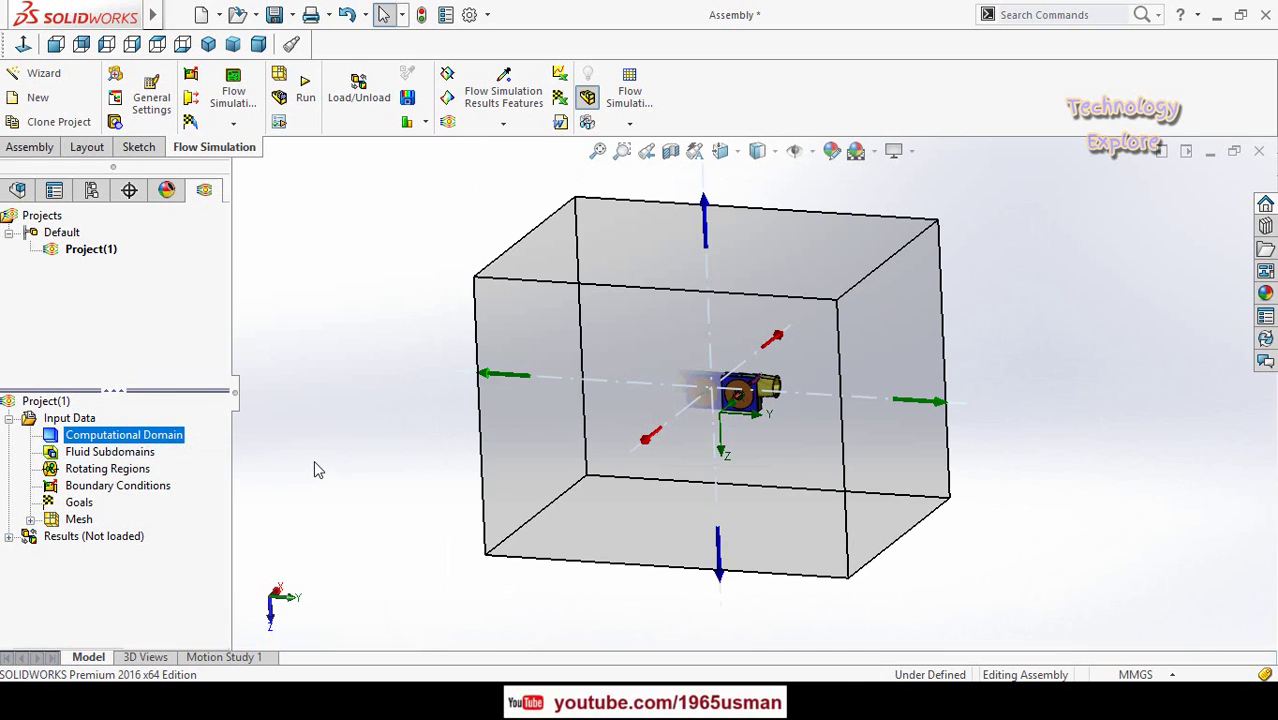
From the front view, narrow the computational domain in X to about 0.102 m minimum and 0.272 m maximum.
scroll(352, 398, up, 2)
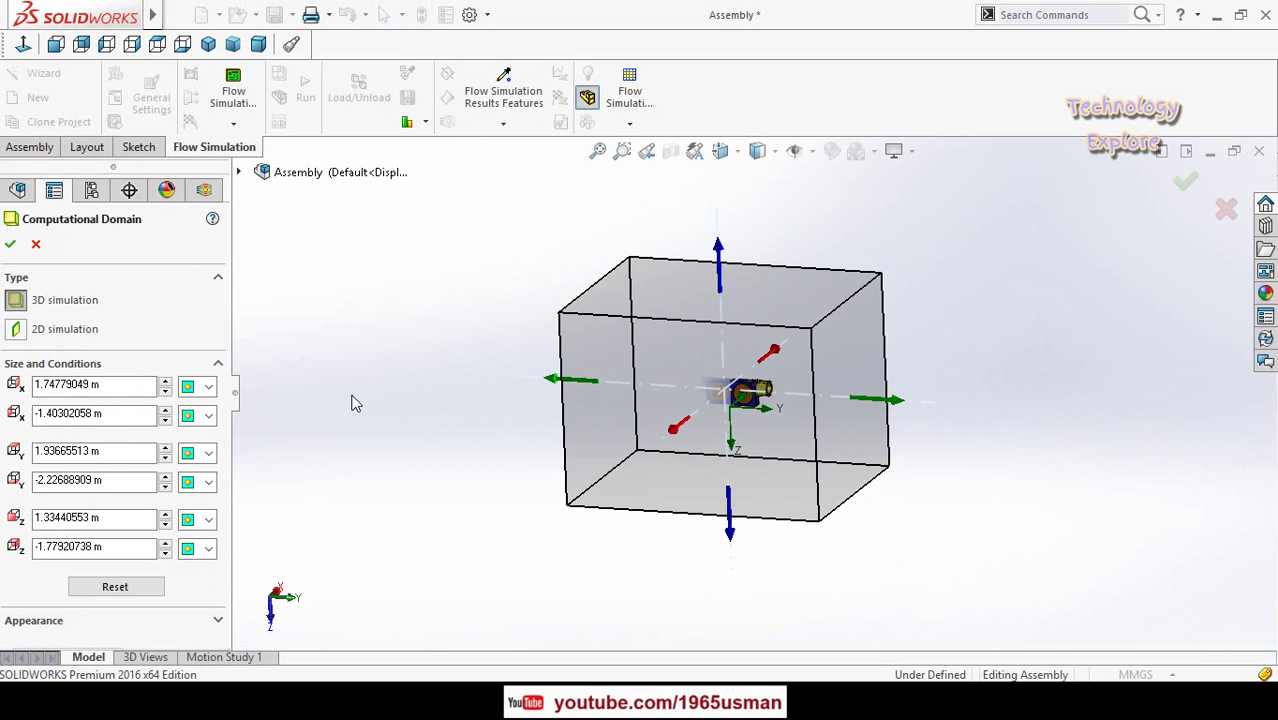
key(space)
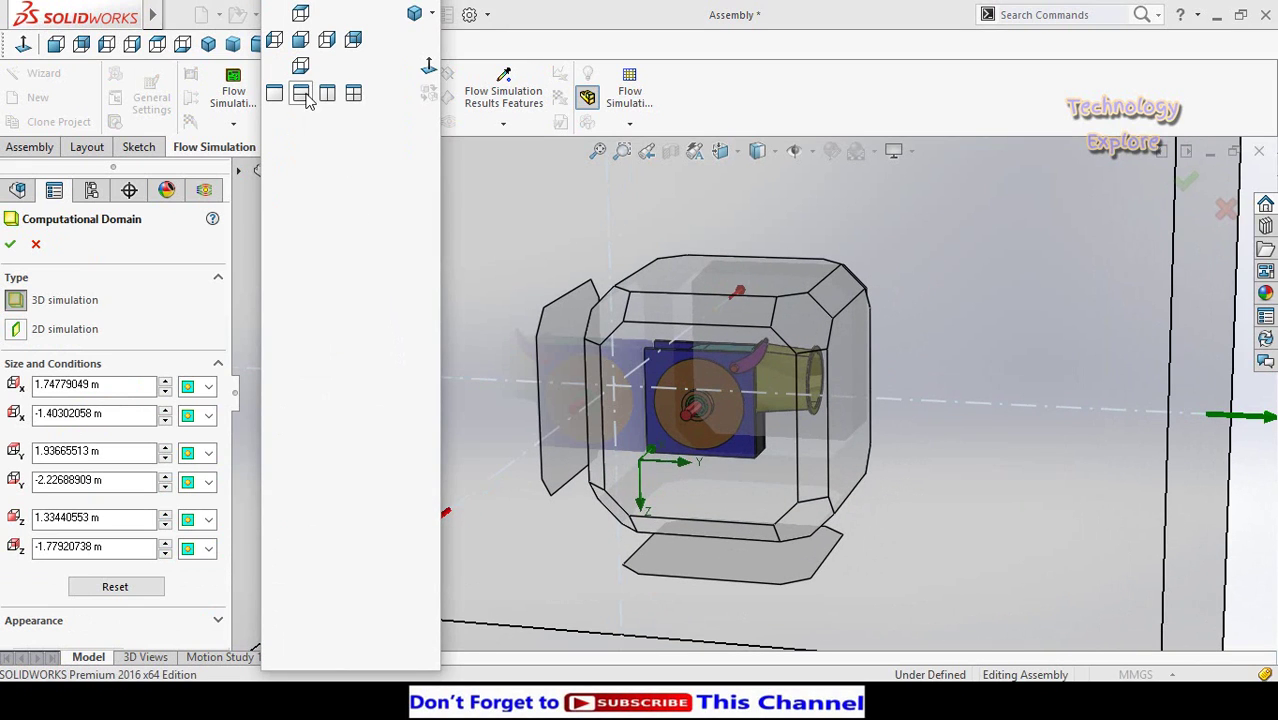
click(301, 41)
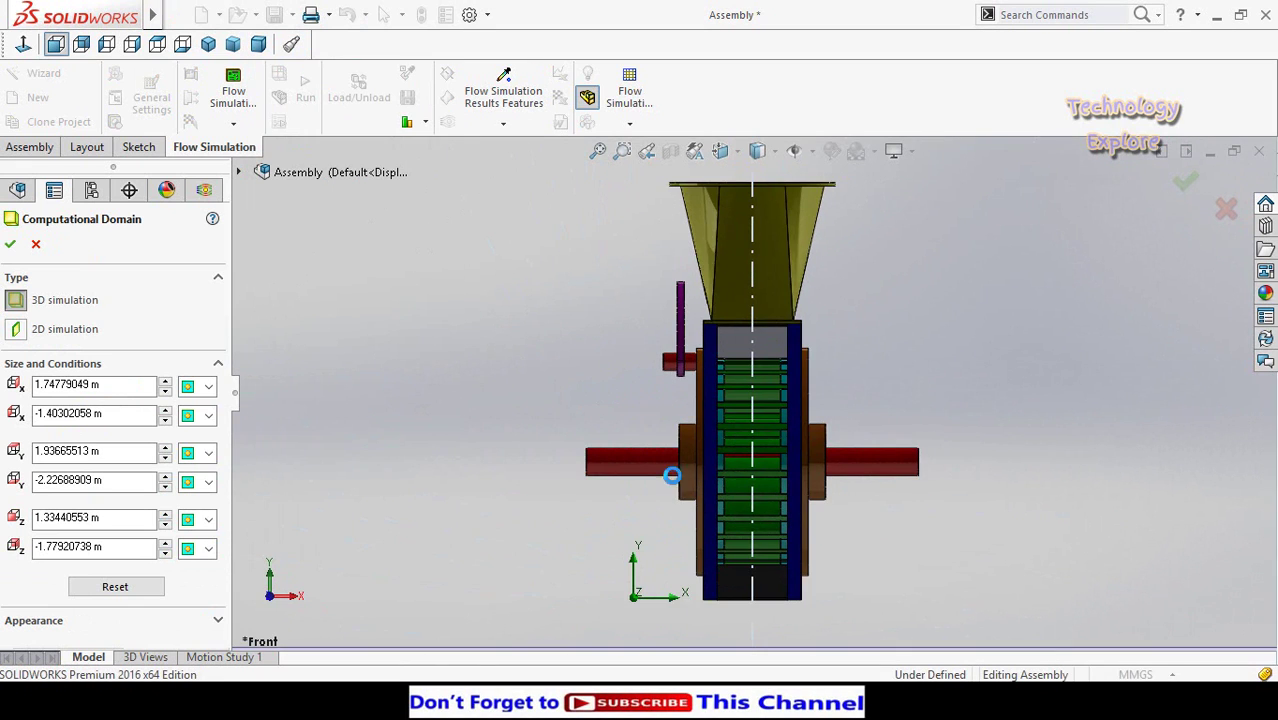
drag(414, 491, 688, 488)
drag(1118, 489, 835, 490)
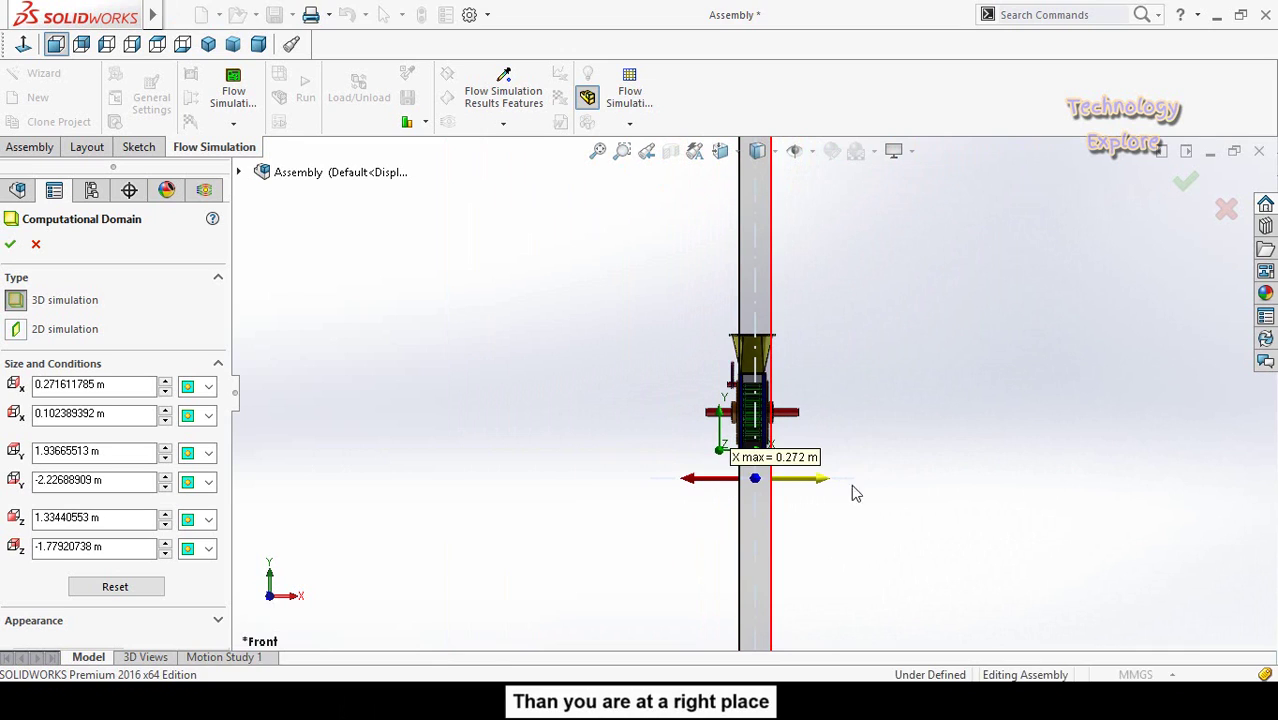
Display the model with hidden lines visible and move the domain's X minimum outward to about 0.078 m.
click(758, 151)
click(759, 254)
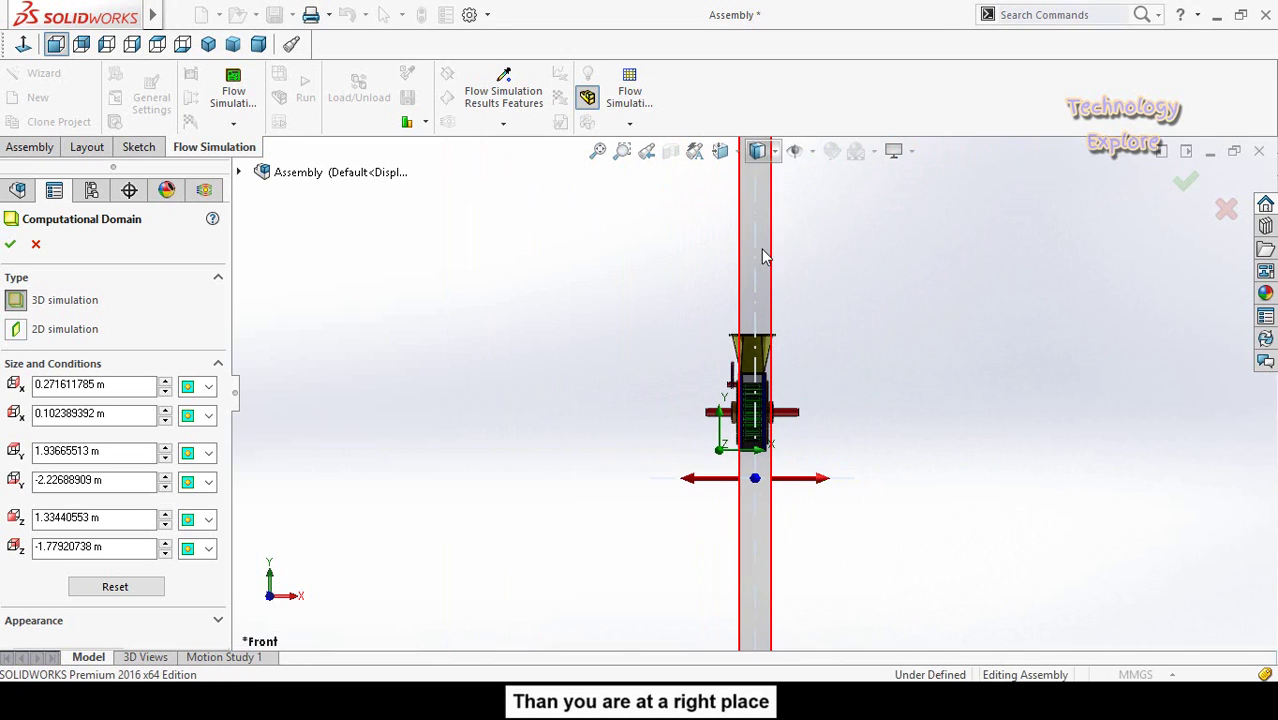
scroll(755, 438, down, 5)
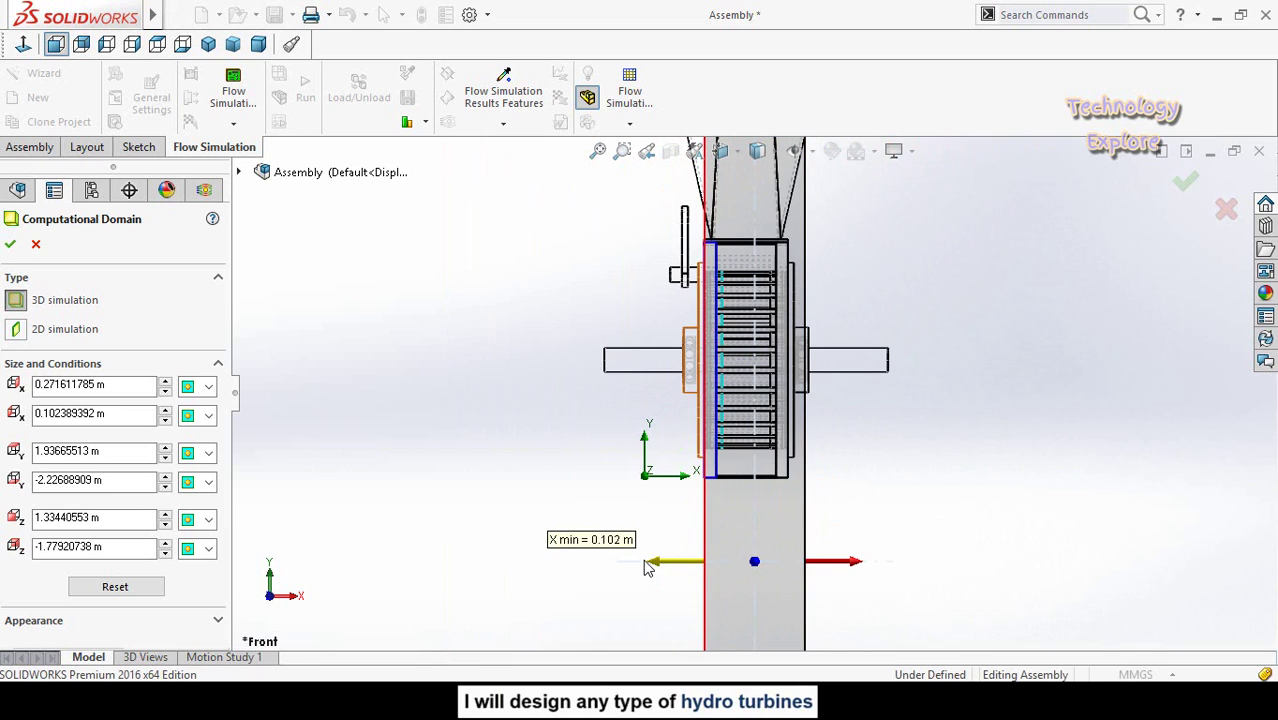
drag(646, 564, 641, 563)
scroll(641, 563, up, 3)
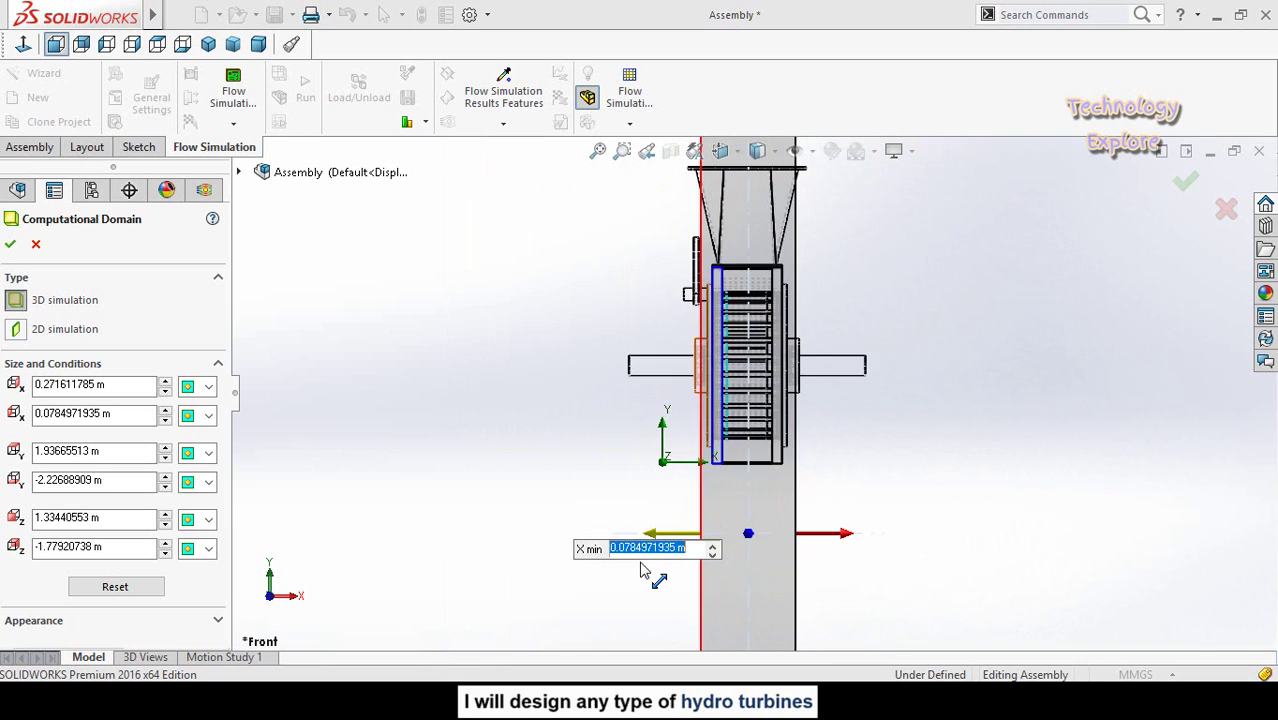
click(613, 510)
scroll(708, 248, down, 5)
scroll(763, 270, down, 2)
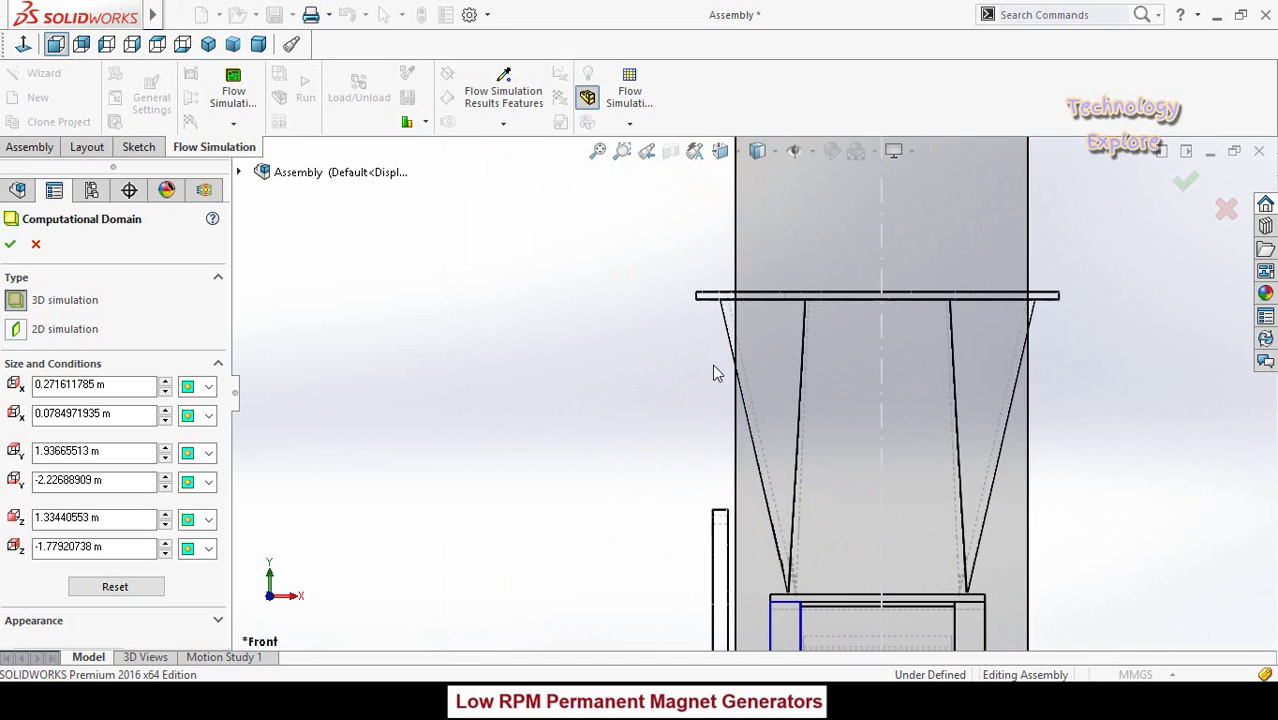
Raise the domain's Y minimum boundary to 0 m at the base of the turbine housing.
scroll(713, 368, up, 6)
scroll(730, 451, up, 3)
scroll(697, 566, up, 3)
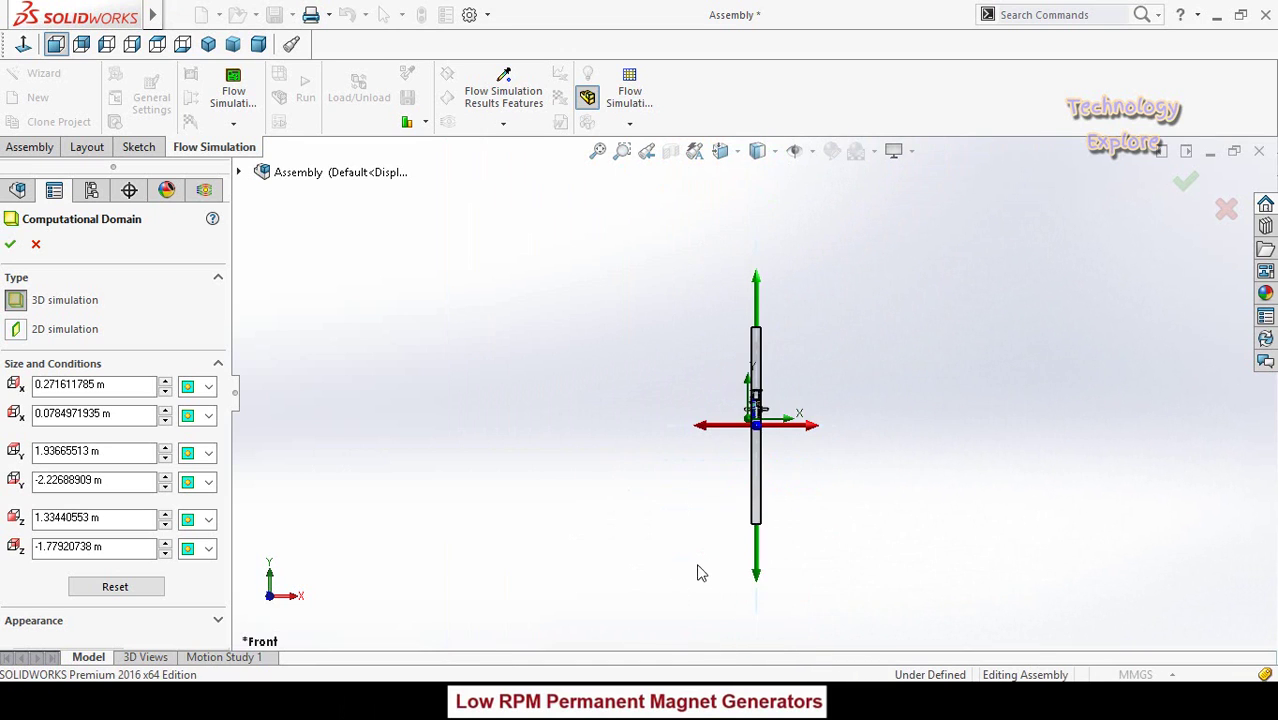
scroll(764, 560, down, 2)
drag(768, 518, 765, 334)
click(928, 448)
scroll(932, 450, up, 5)
scroll(757, 289, down, 3)
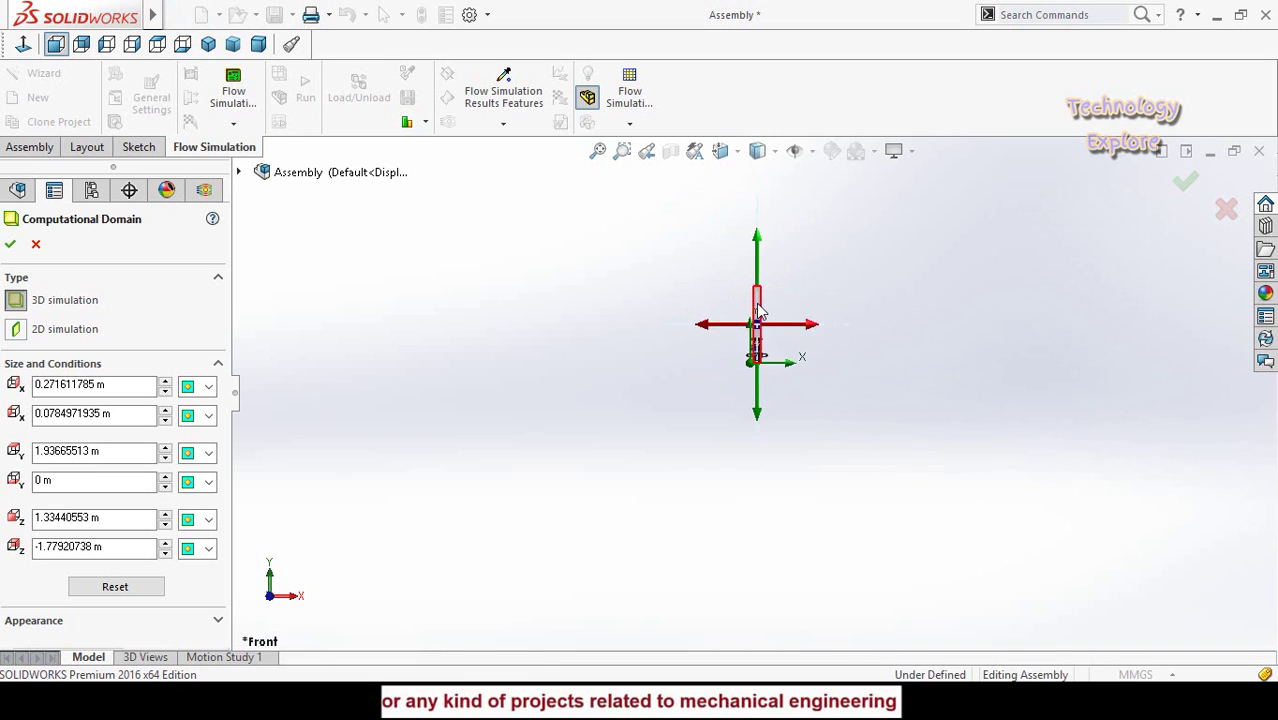
Lower the domain's Y maximum boundary to about 0.600 m, level with the inlet flange.
drag(760, 246, 756, 314)
scroll(756, 314, down, 5)
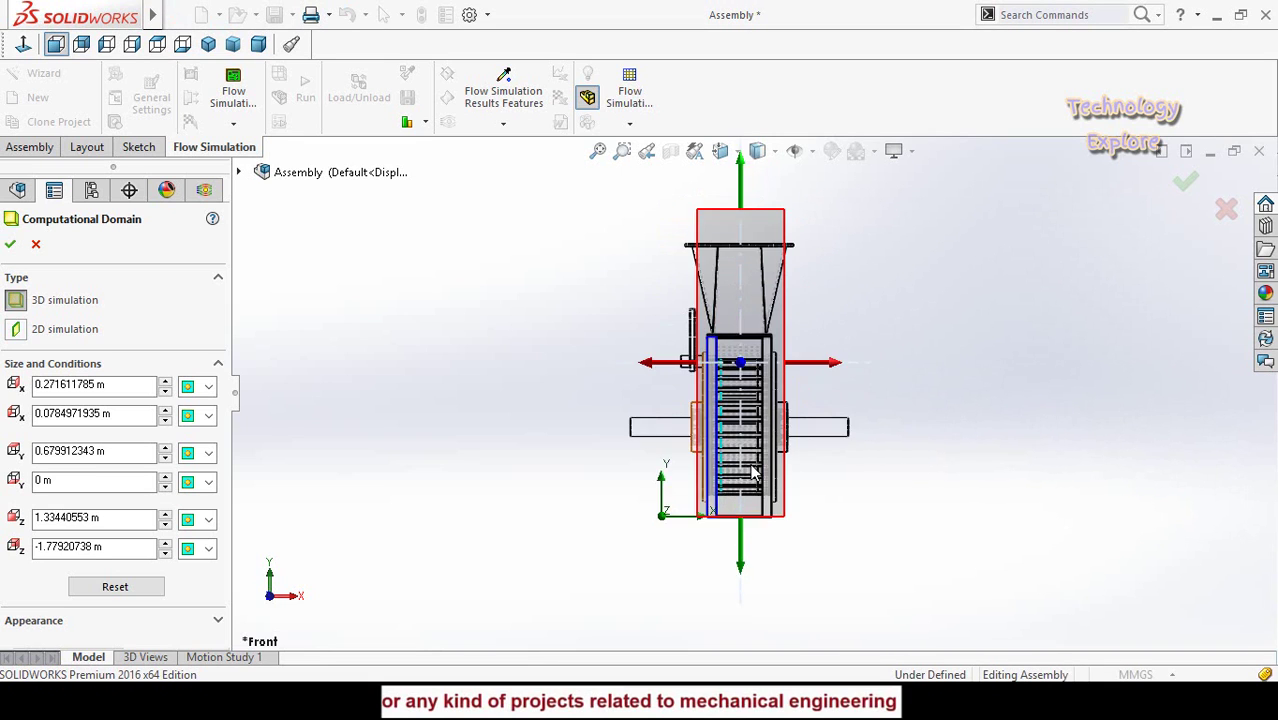
scroll(766, 330, down, 2)
drag(719, 177, 719, 256)
scroll(514, 425, up, 4)
scroll(670, 550, down, 3)
Extend the domain's X minimum boundary outward to about 0.068 m.
click(625, 547)
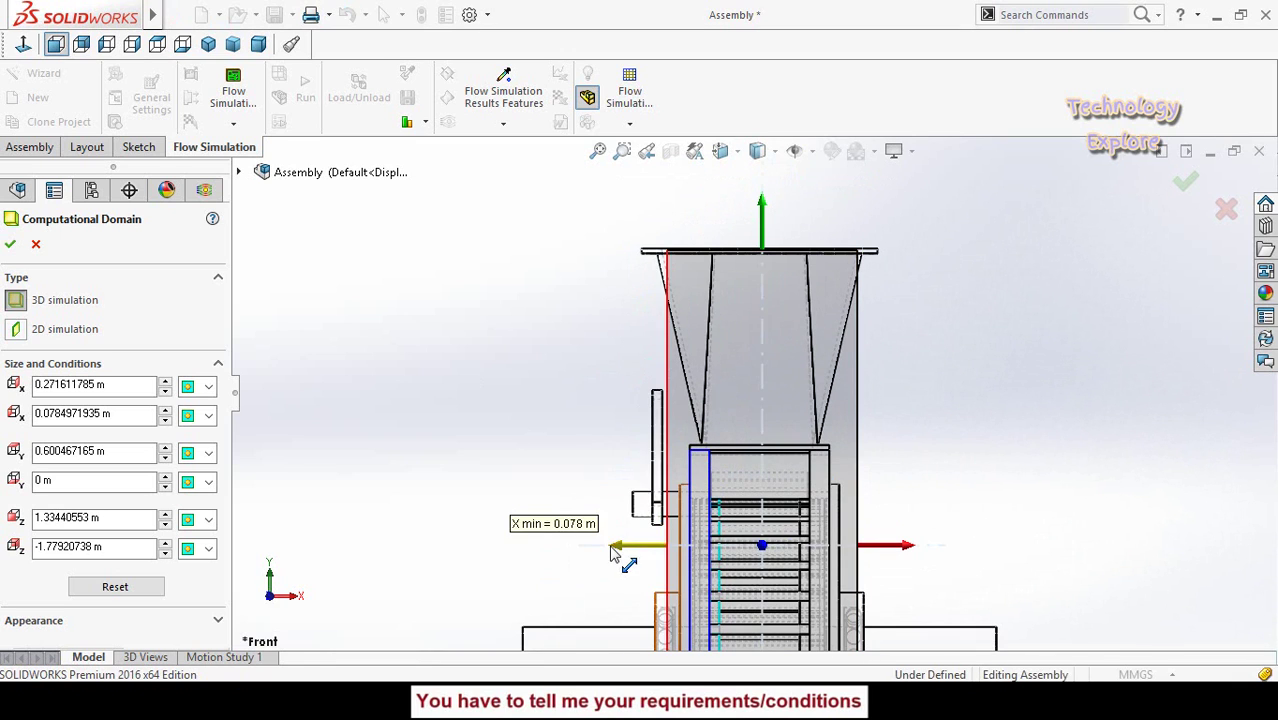
scroll(602, 434, down, 3)
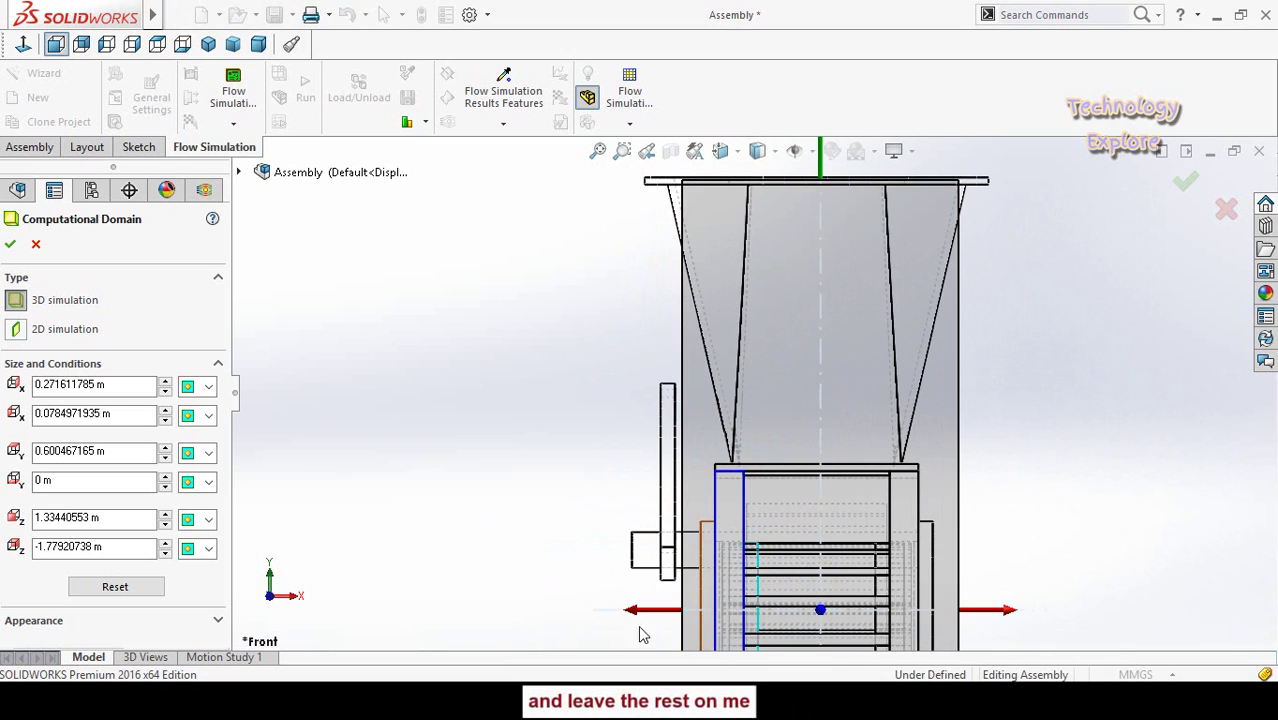
drag(638, 620, 620, 620)
scroll(1088, 490, up, 5)
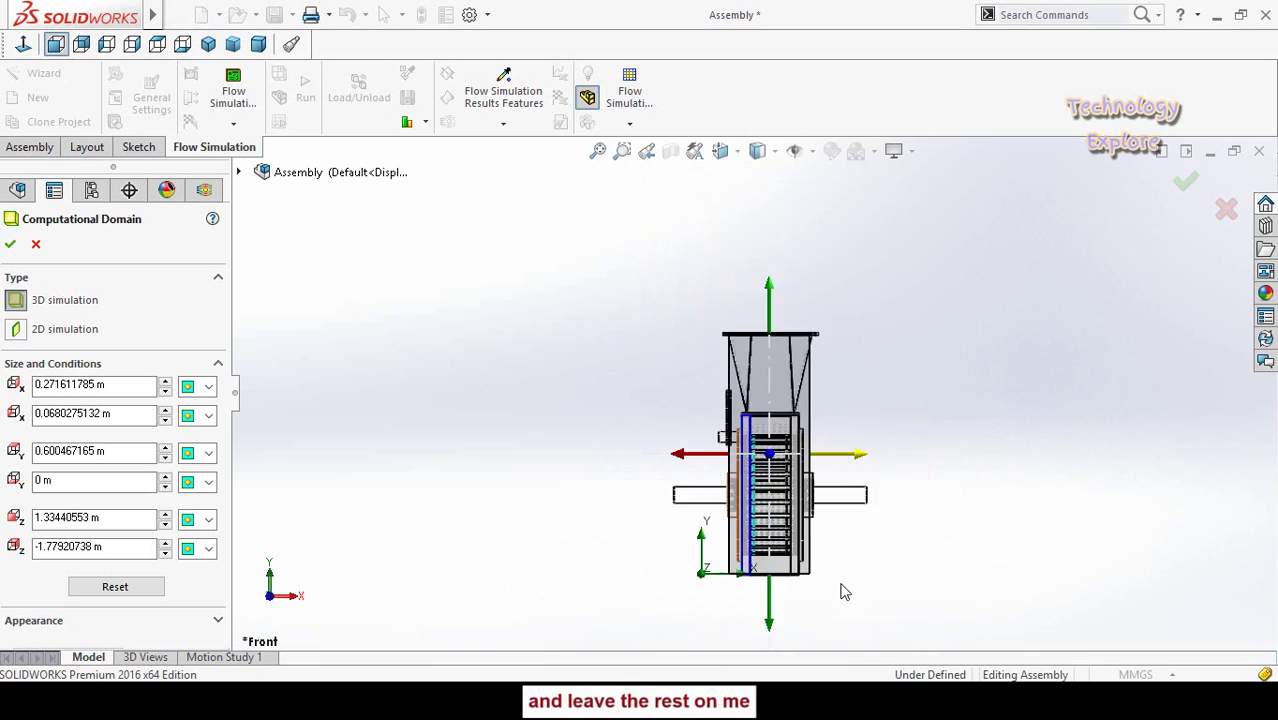
scroll(788, 588, down, 6)
drag(707, 561, 704, 573)
scroll(710, 583, up, 3)
Pull the domain's Z maximum boundary in to 0 m, level with the housing edge at the origin.
middle_drag(907, 583, 607, 491)
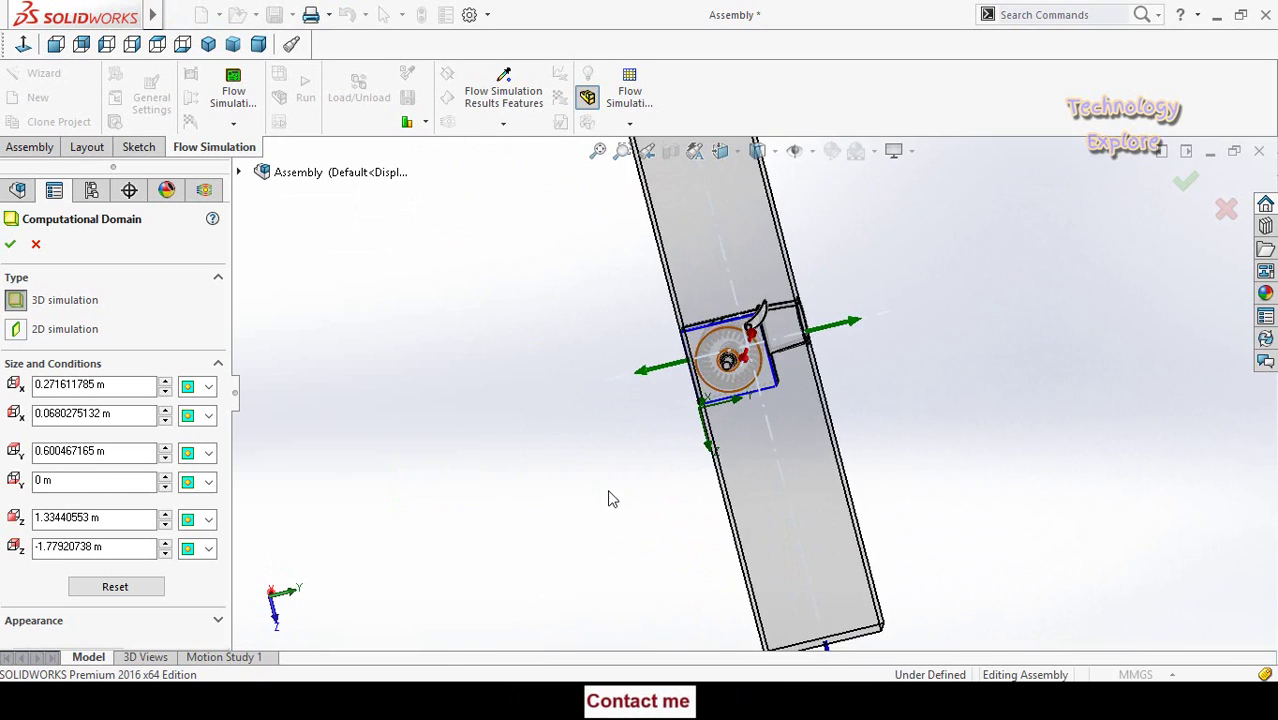
key(space)
key(space)
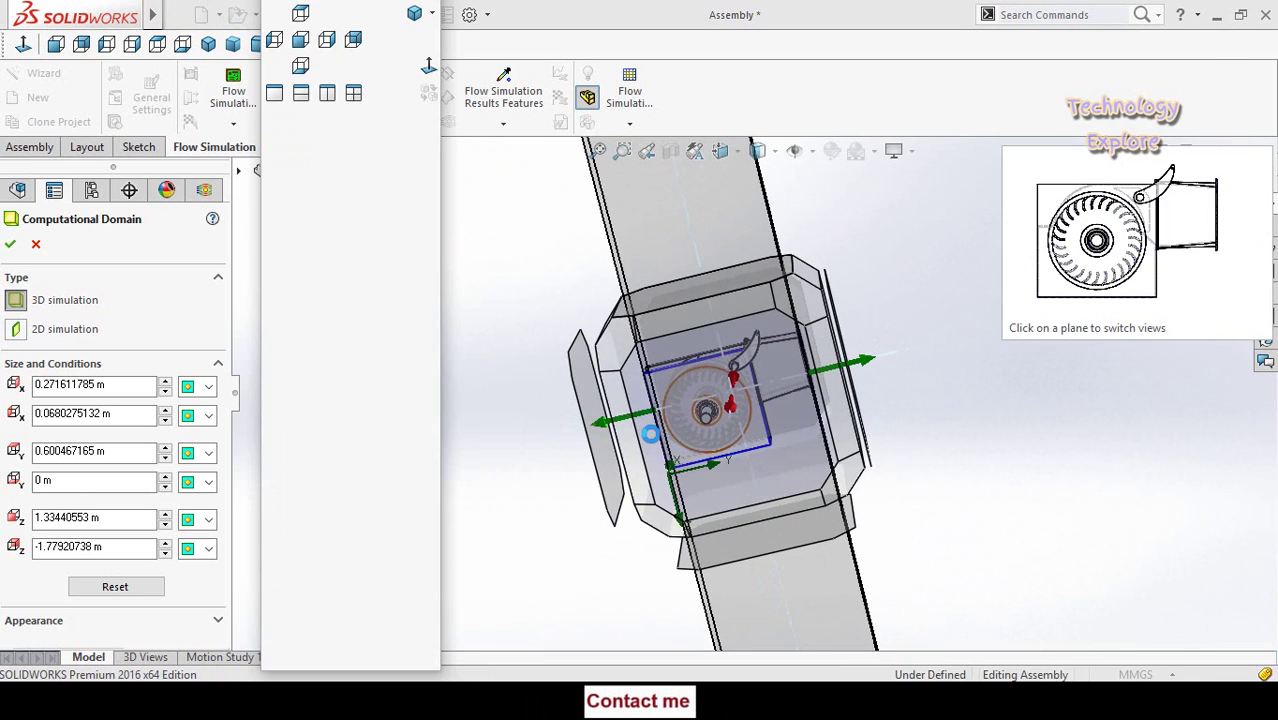
click(652, 440)
scroll(568, 565, up, 5)
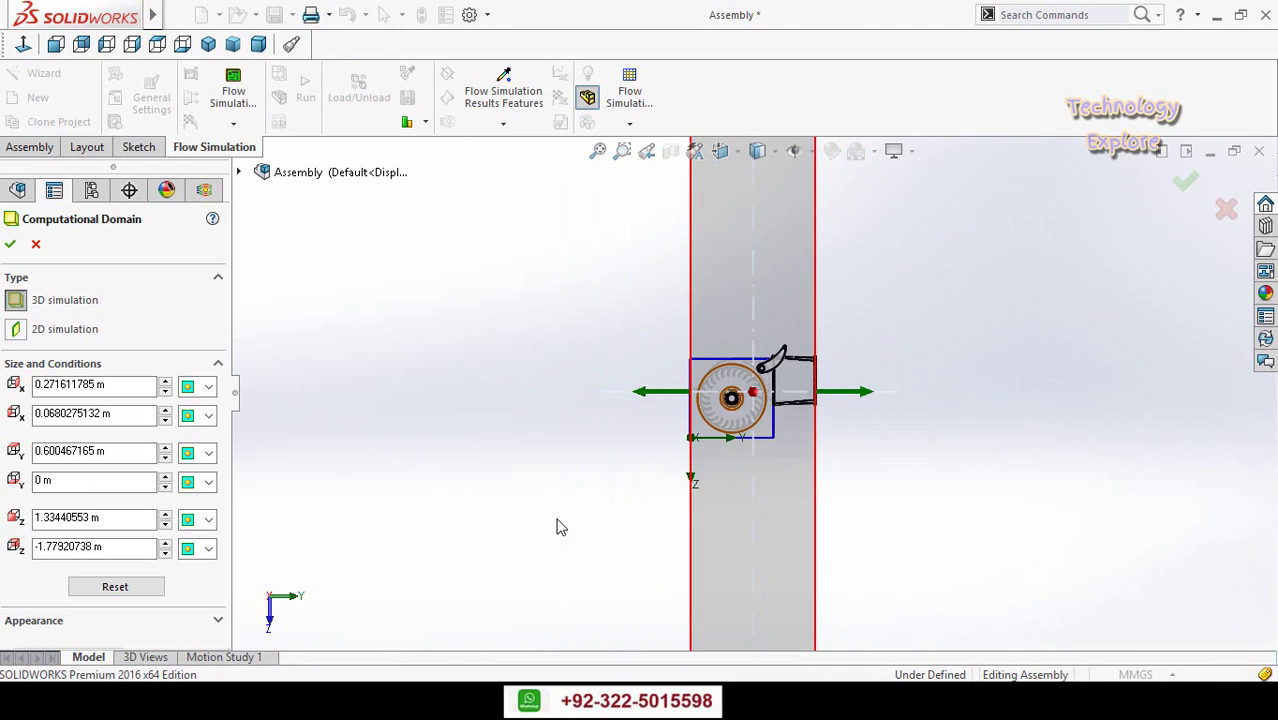
scroll(758, 566, down, 2)
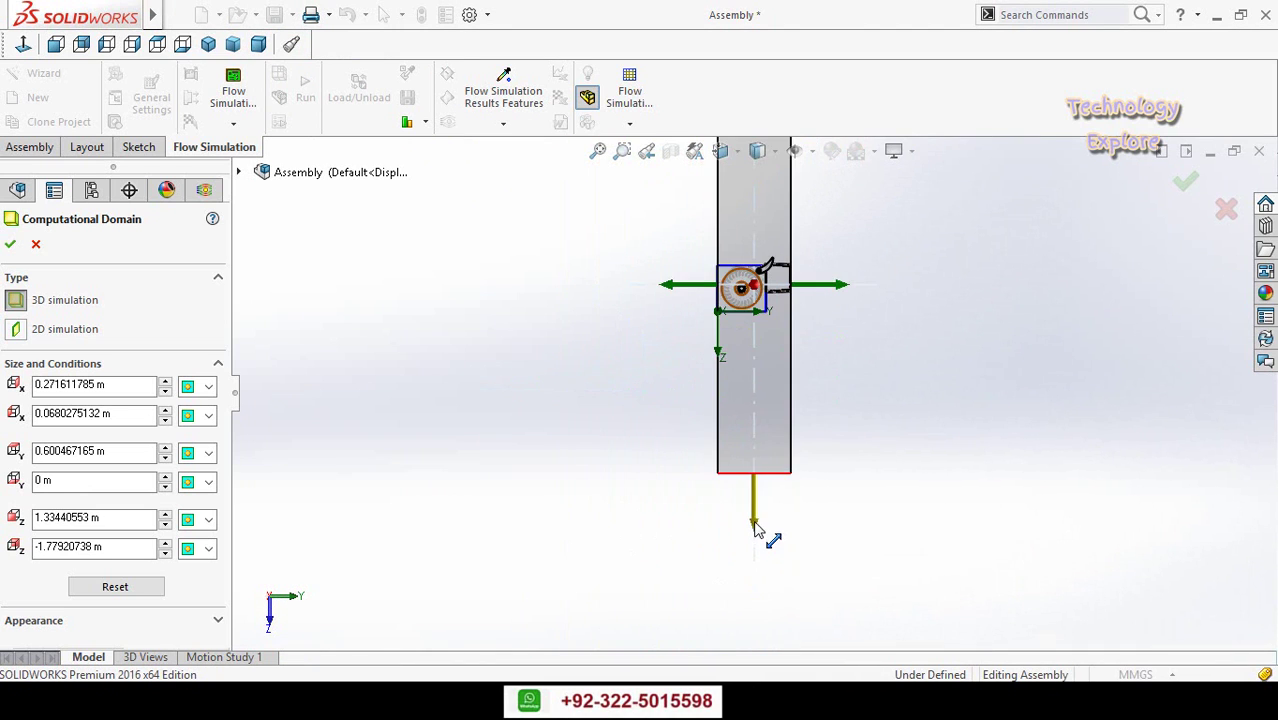
drag(755, 530, 756, 365)
scroll(668, 394, up, 2)
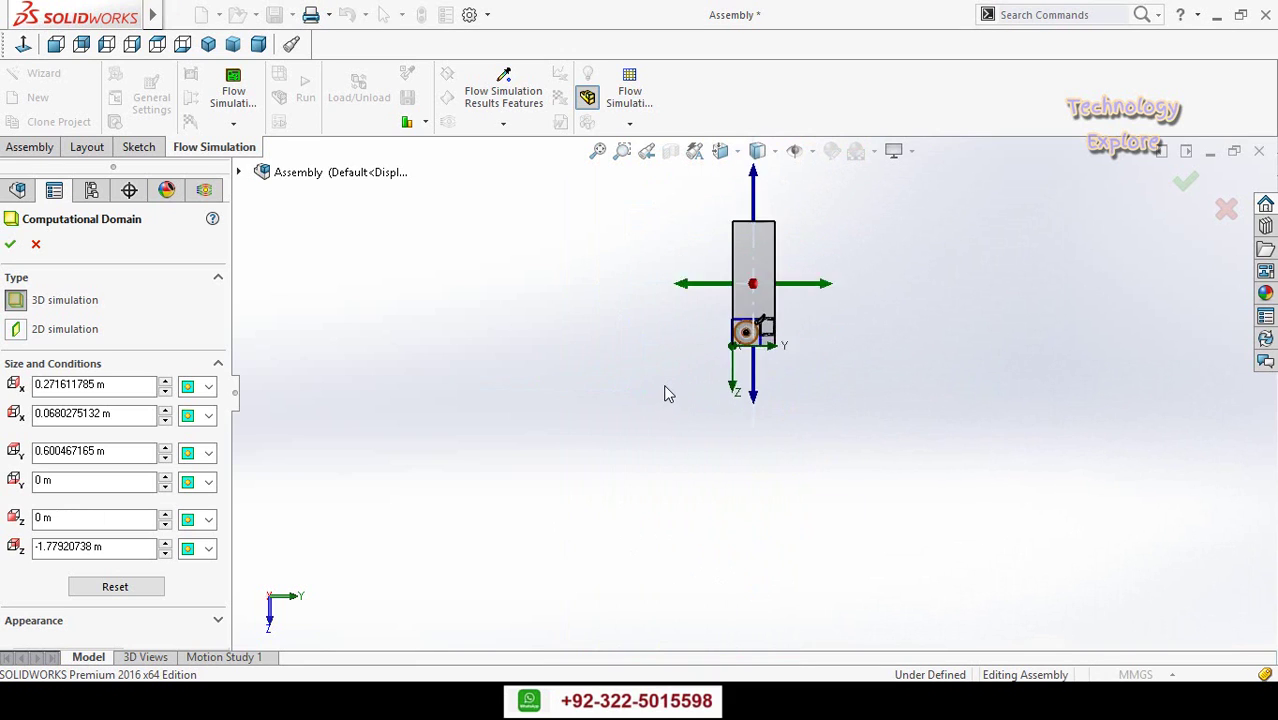
Pull the domain's Z minimum boundary in to about -0.379 m, flush with the housing plate's edge opposite the origin.
scroll(722, 290, down, 2)
drag(702, 305, 702, 505)
scroll(702, 582, down, 4)
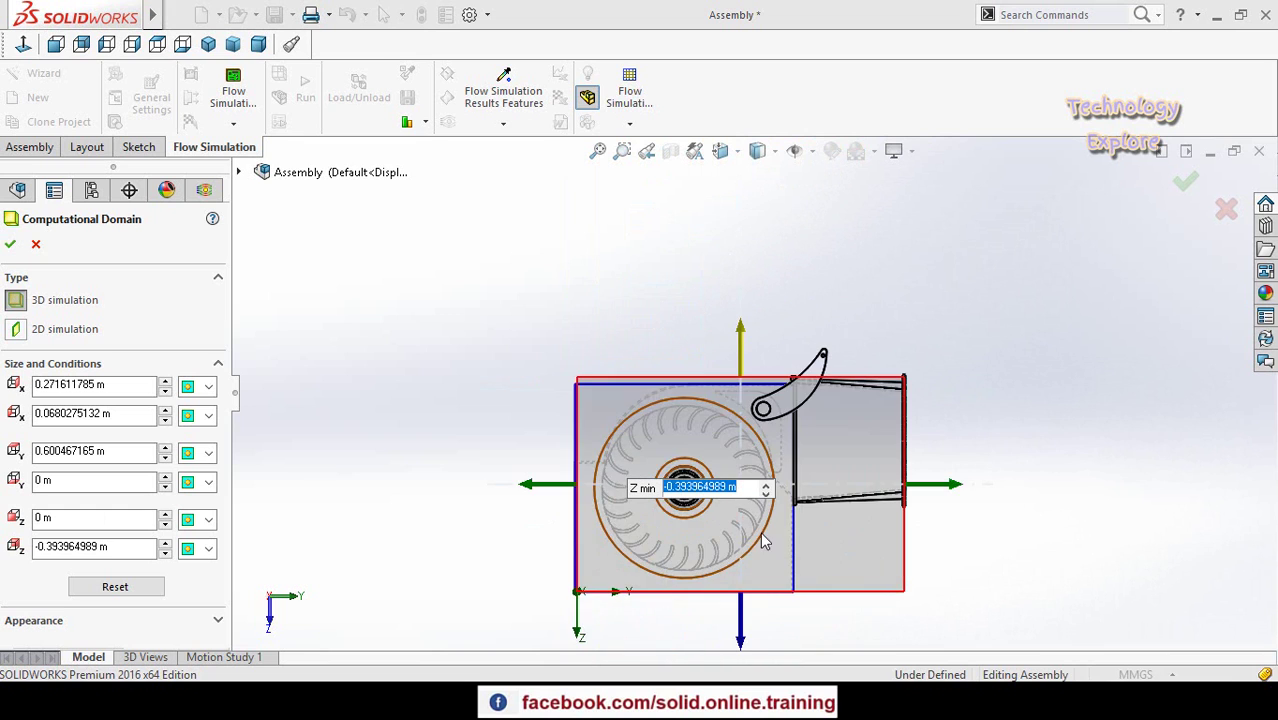
scroll(706, 395, down, 3)
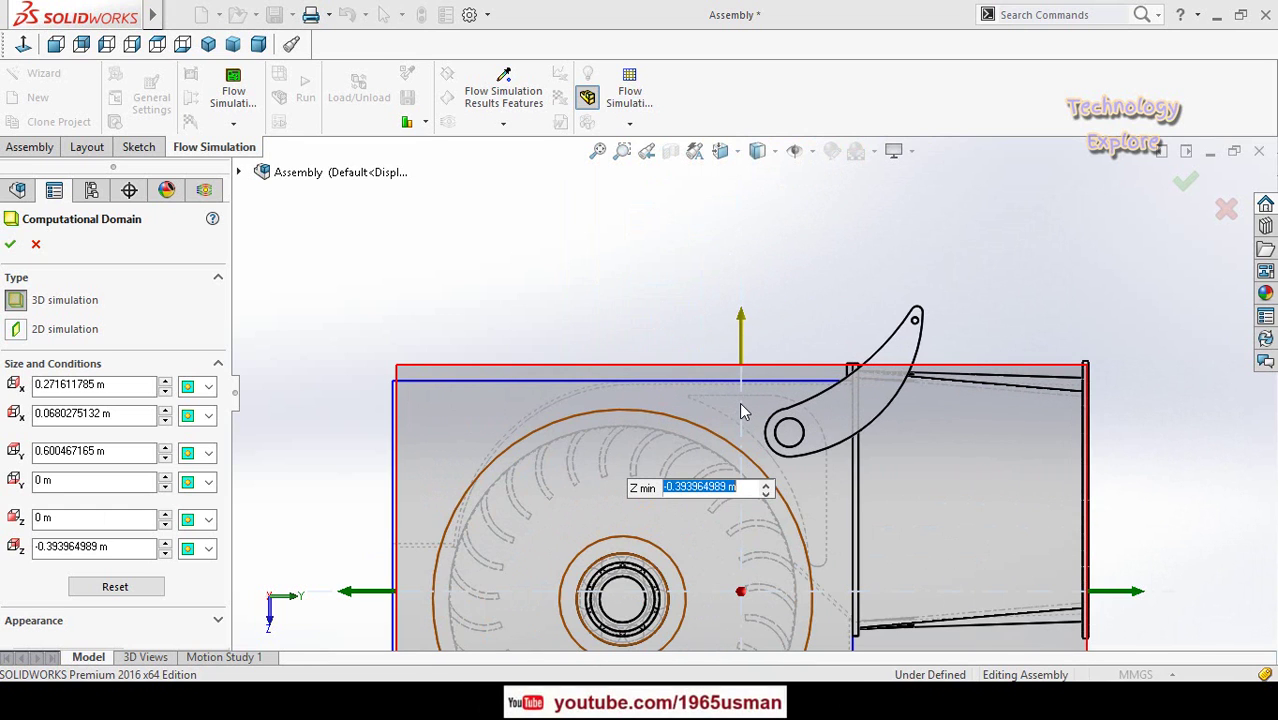
scroll(741, 405, down, 2)
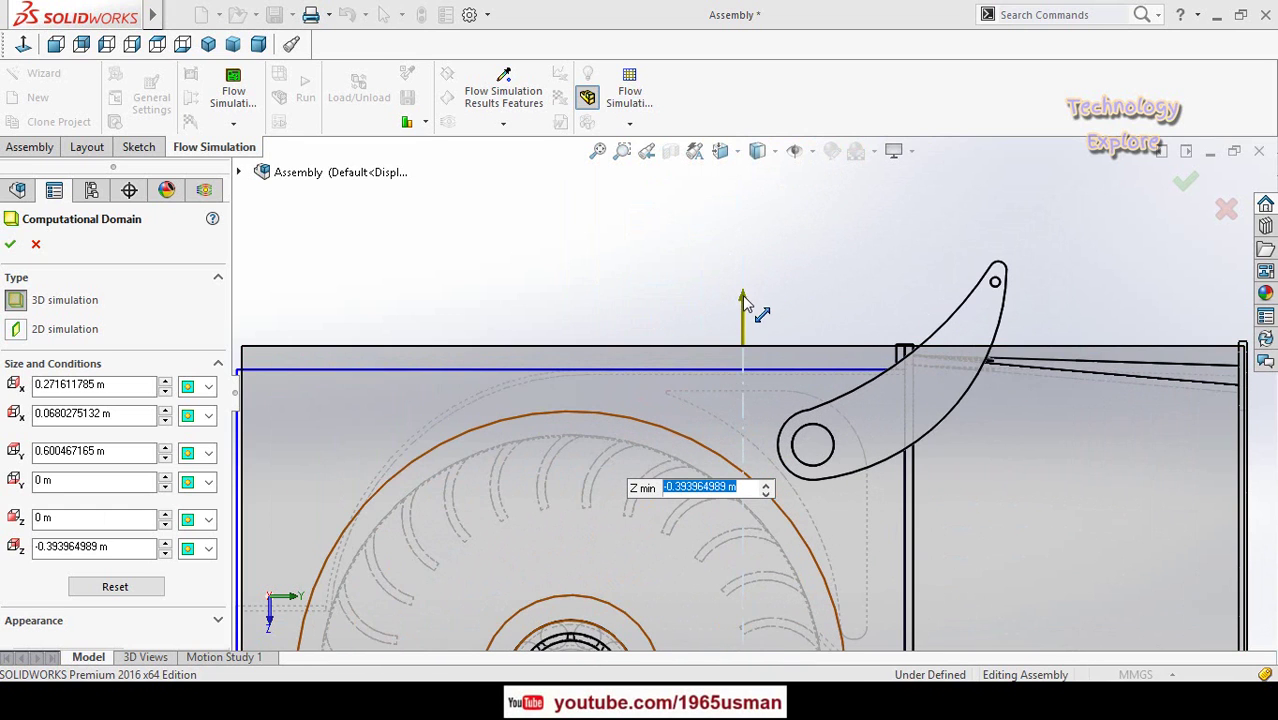
drag(745, 305, 744, 326)
scroll(570, 340, up, 5)
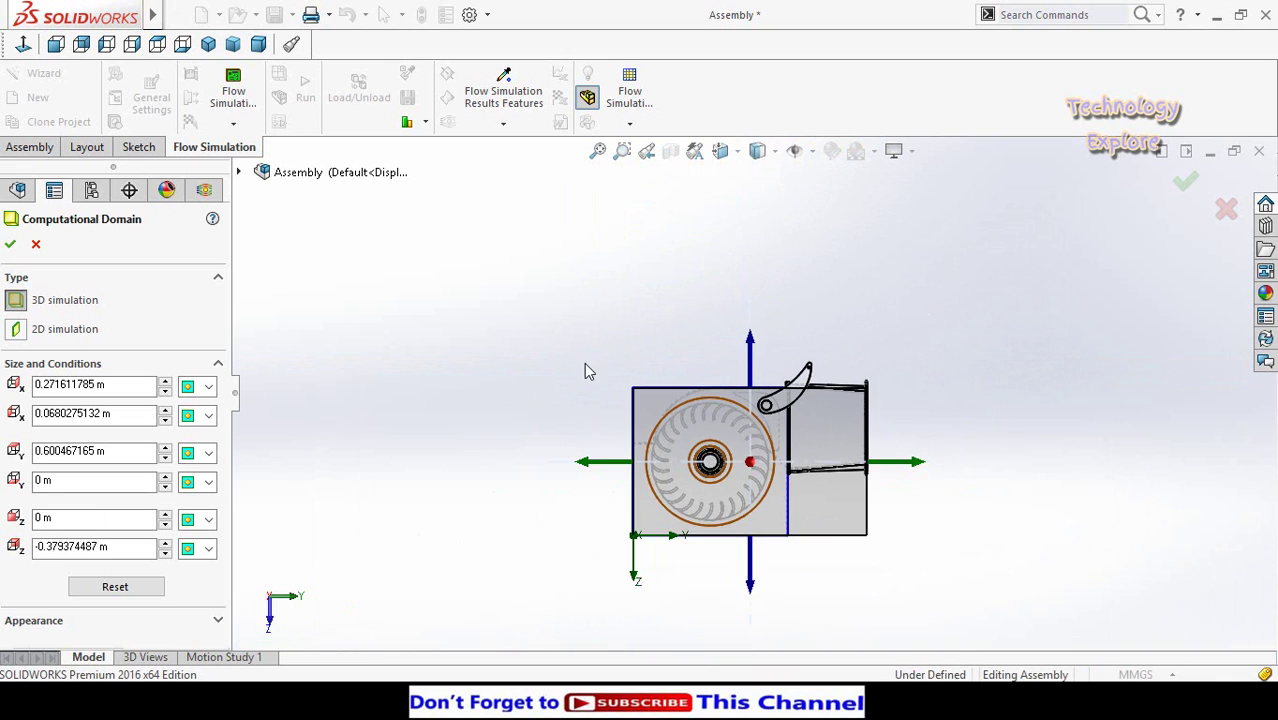
Check the fitted box around the turbine and accept the resized computational domain.
scroll(826, 540, down, 3)
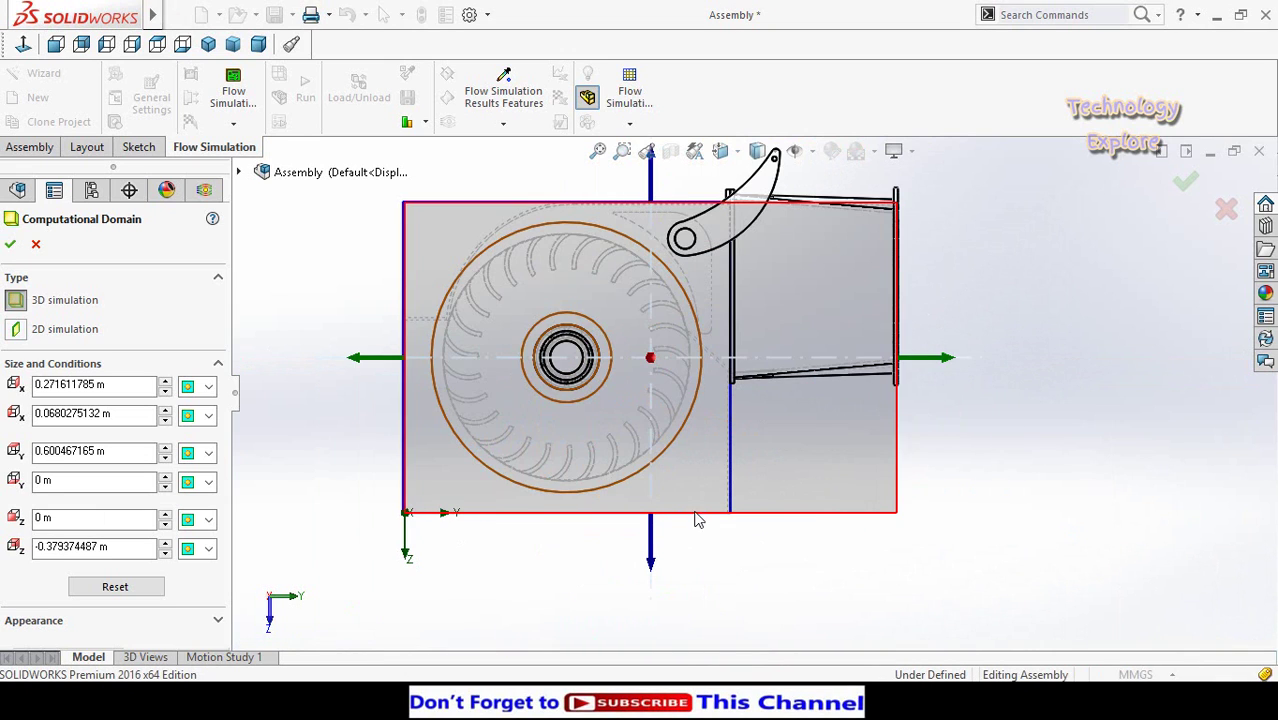
scroll(1056, 454, up, 5)
middle_drag(833, 322, 681, 373)
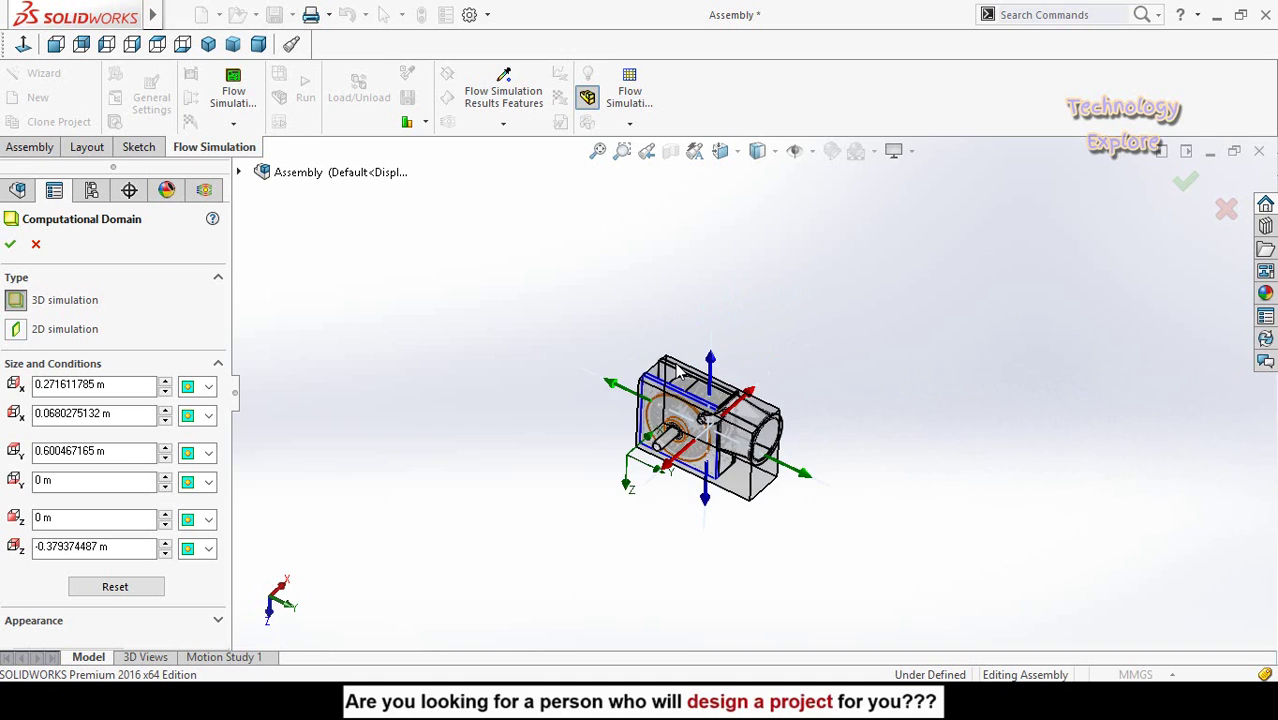
click(37, 246)
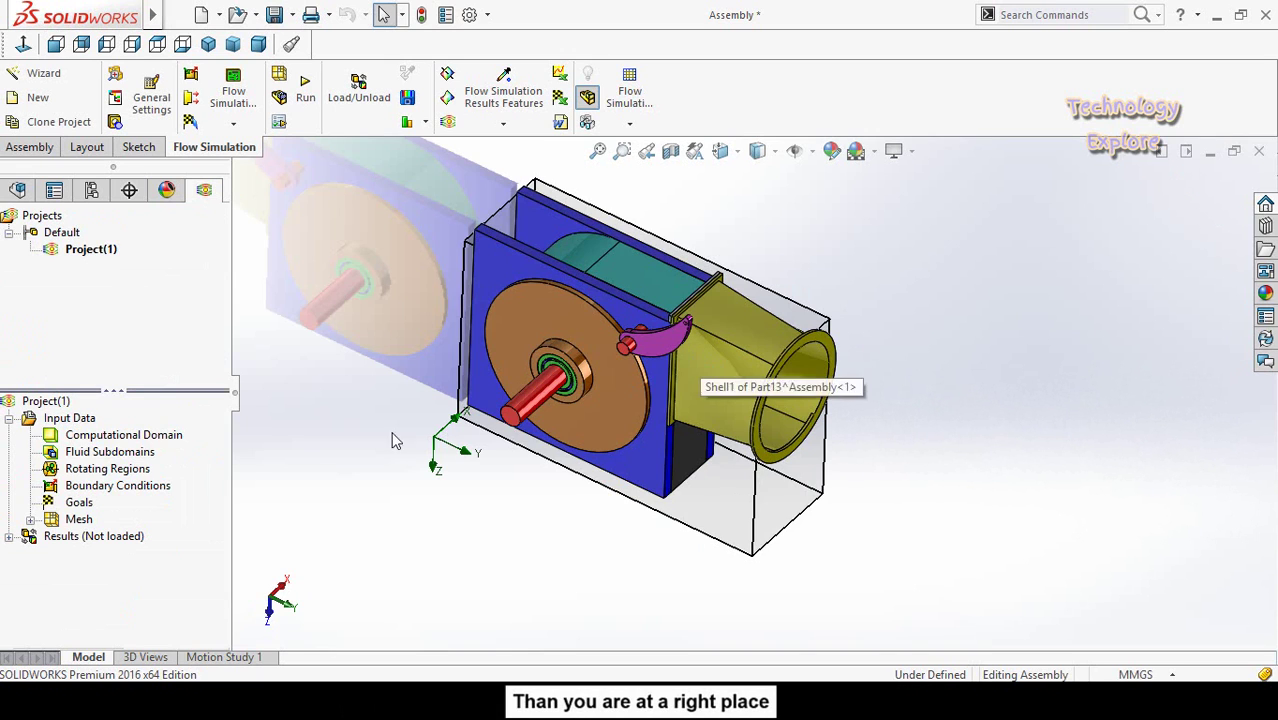
Insert a rotating region and select the turbine shaft as its component.
right_click(67, 472)
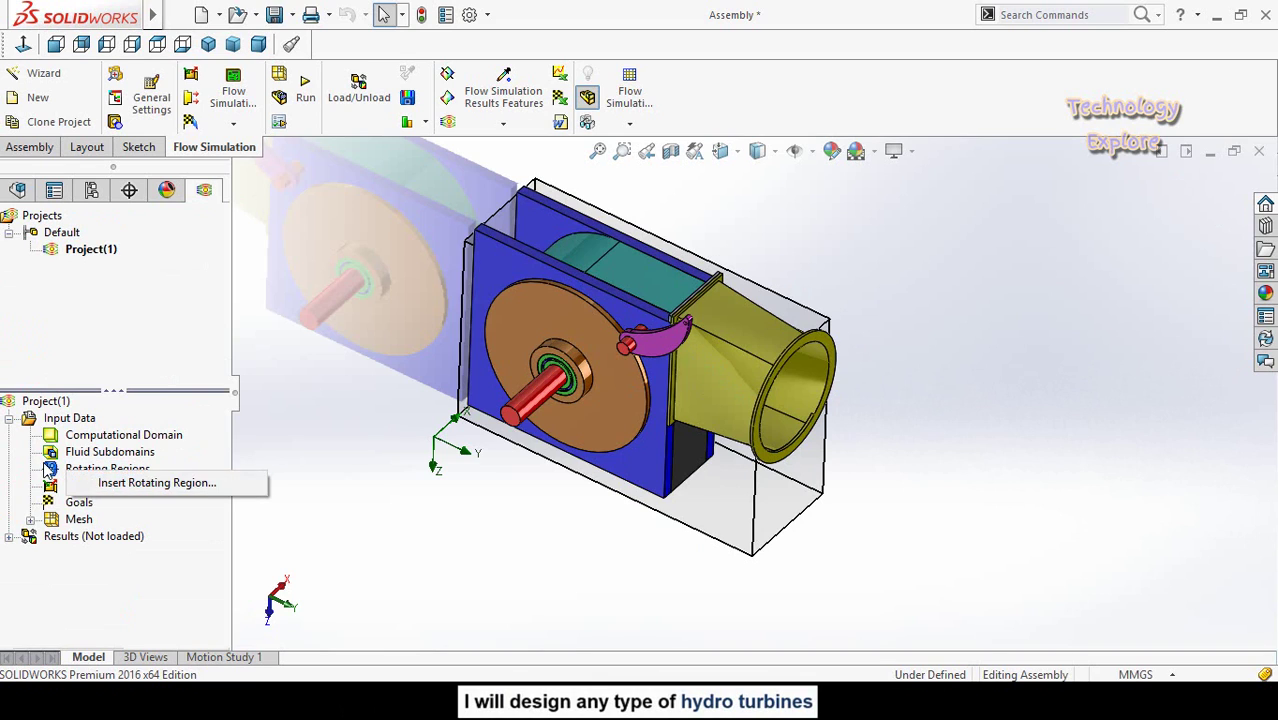
right_click(48, 468)
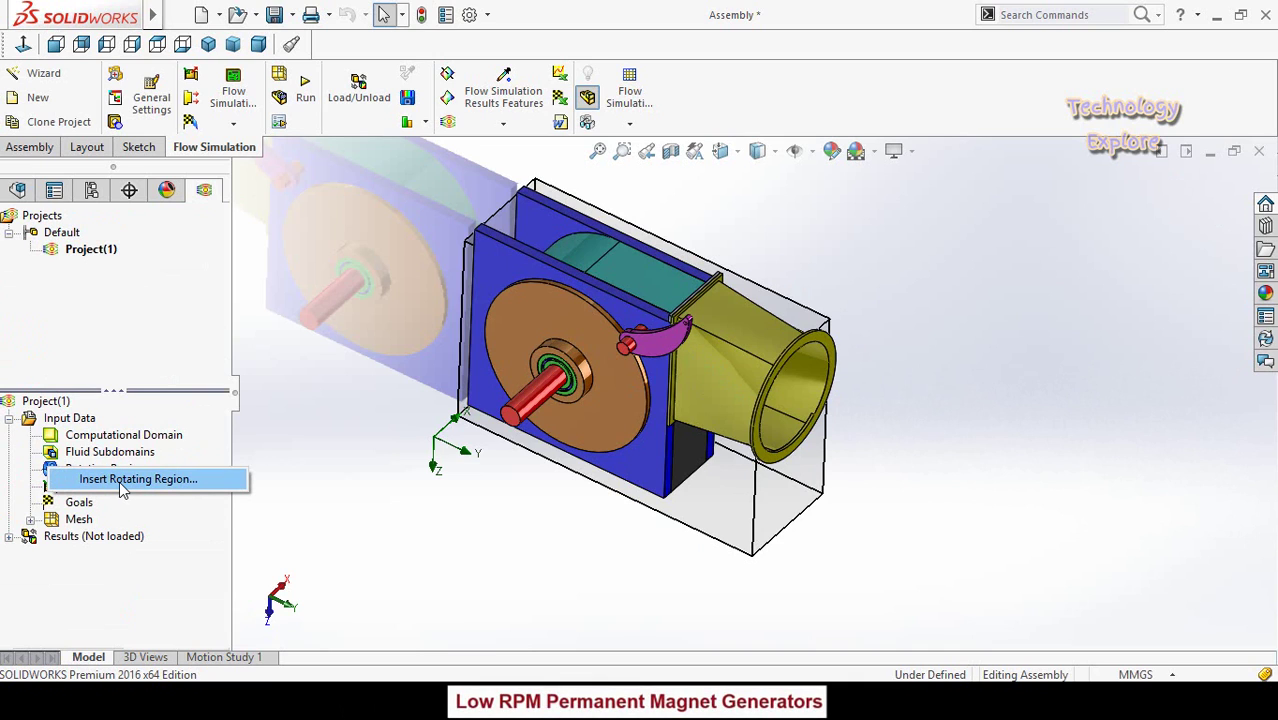
click(121, 480)
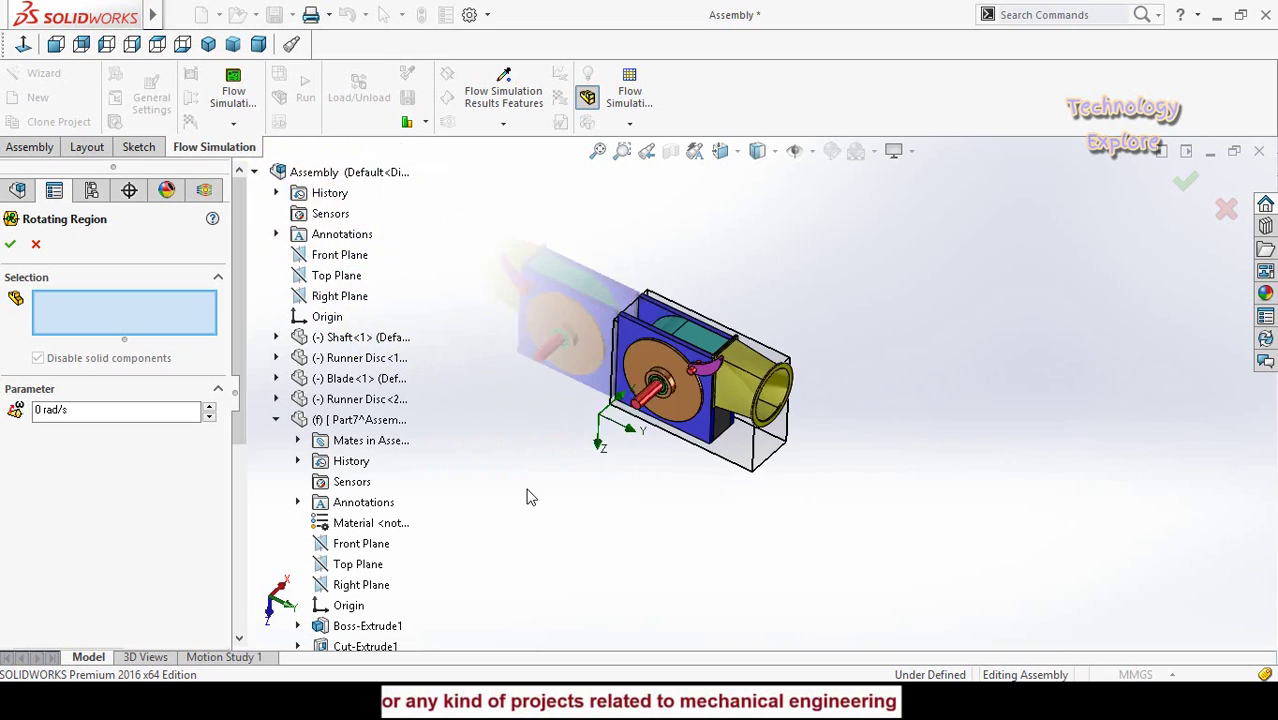
scroll(693, 425, down, 5)
scroll(676, 482, down, 3)
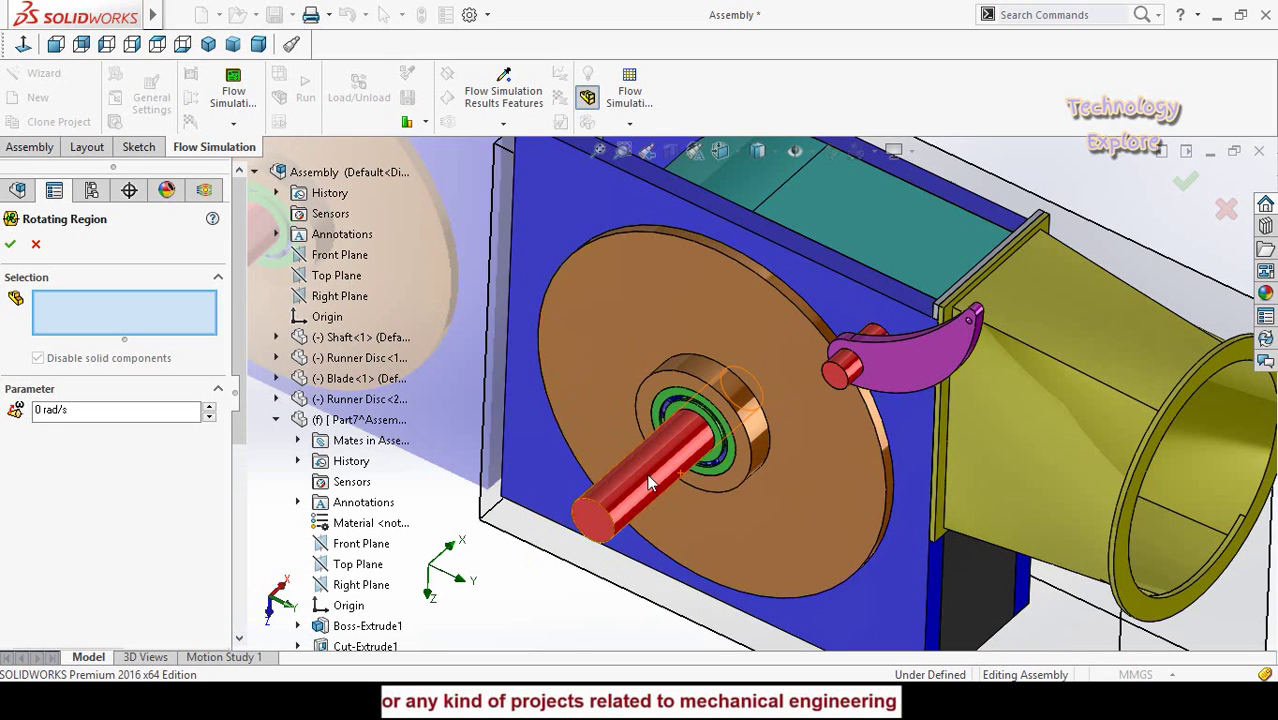
click(650, 483)
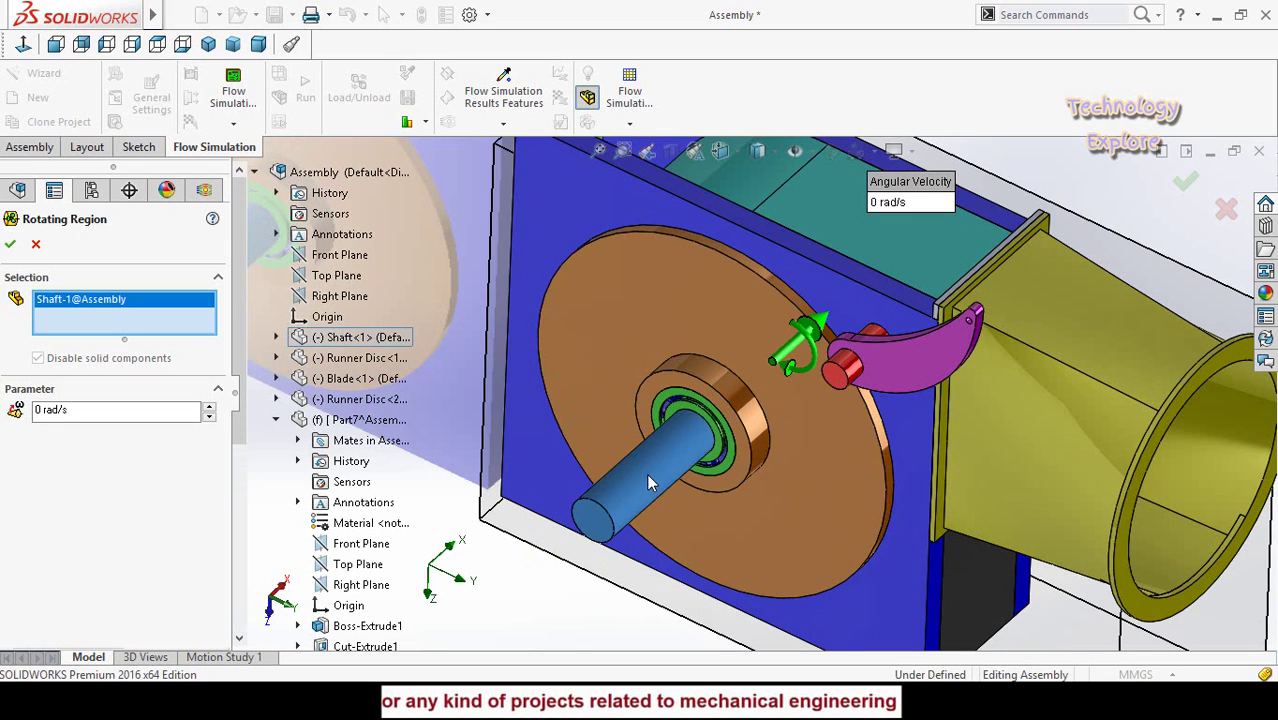
Set the rotating region's angular velocity to -300 rad/s and accept it.
scroll(757, 396, up, 4)
middle_drag(650, 480, 713, 460)
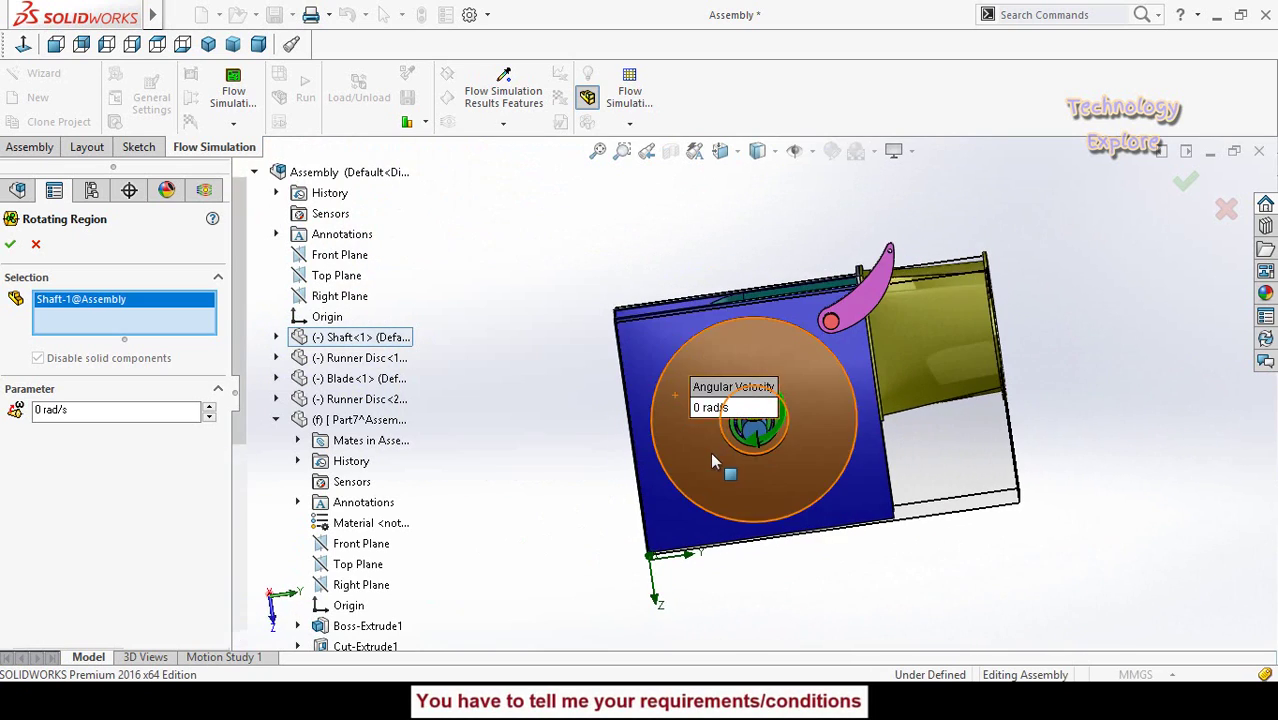
scroll(713, 461, up, 4)
middle_drag(829, 419, 815, 482)
drag(757, 349, 594, 258)
scroll(675, 419, down, 1)
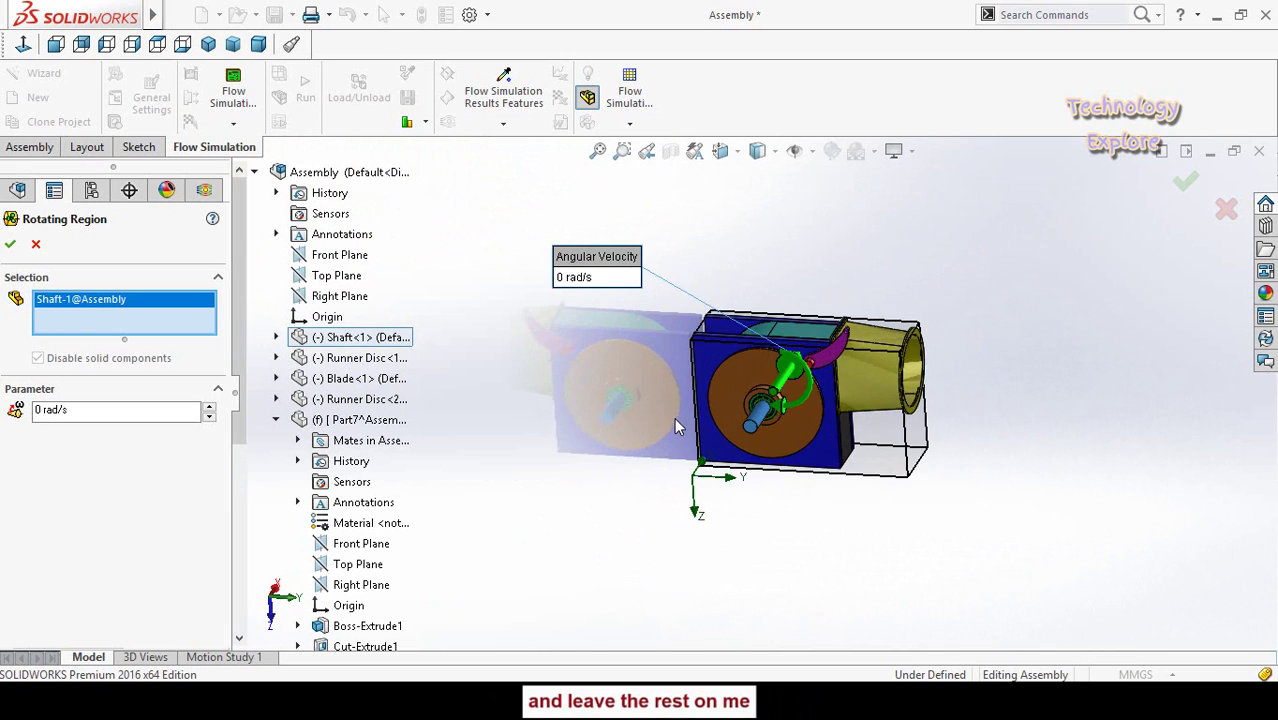
scroll(675, 420, down, 4)
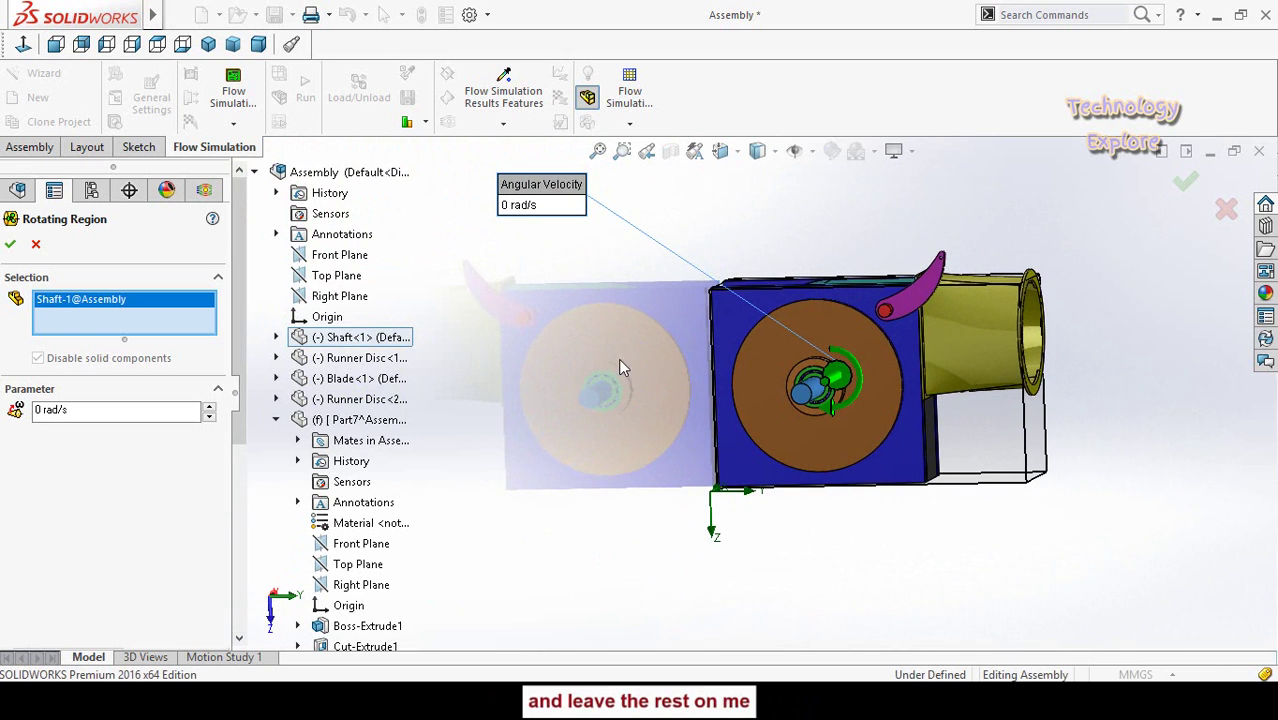
scroll(316, 505, down, 2)
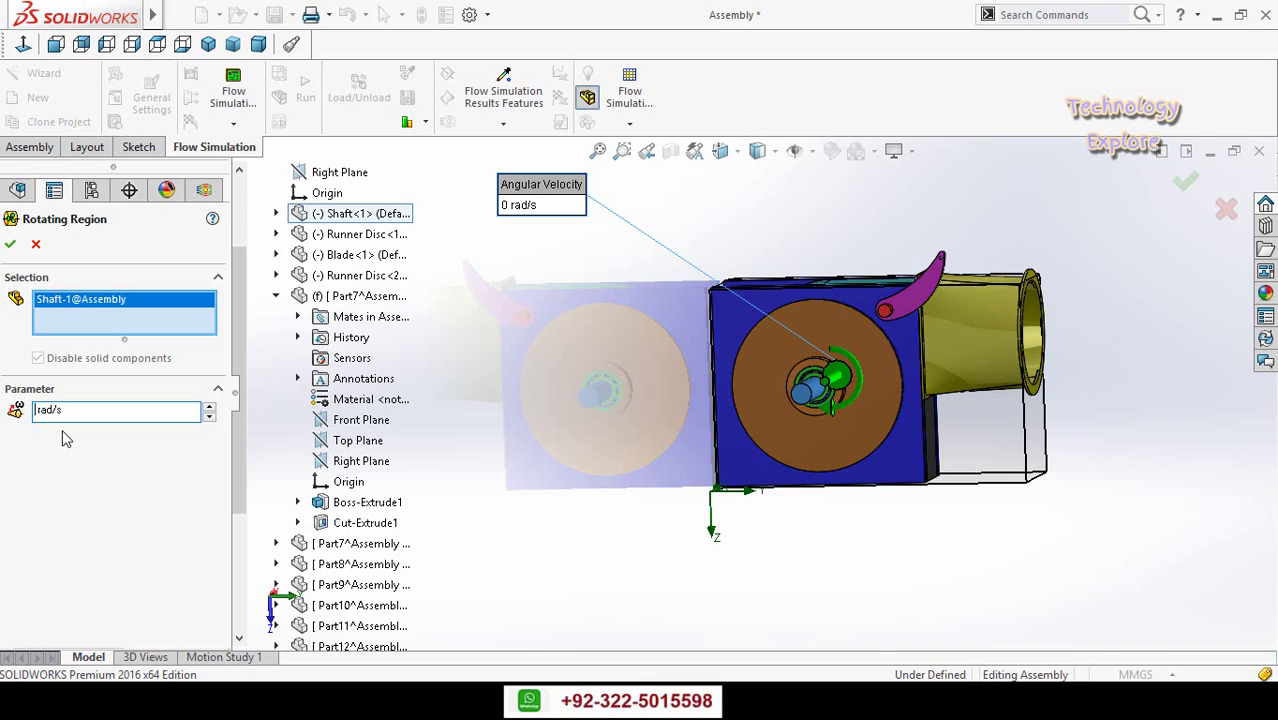
text(300)
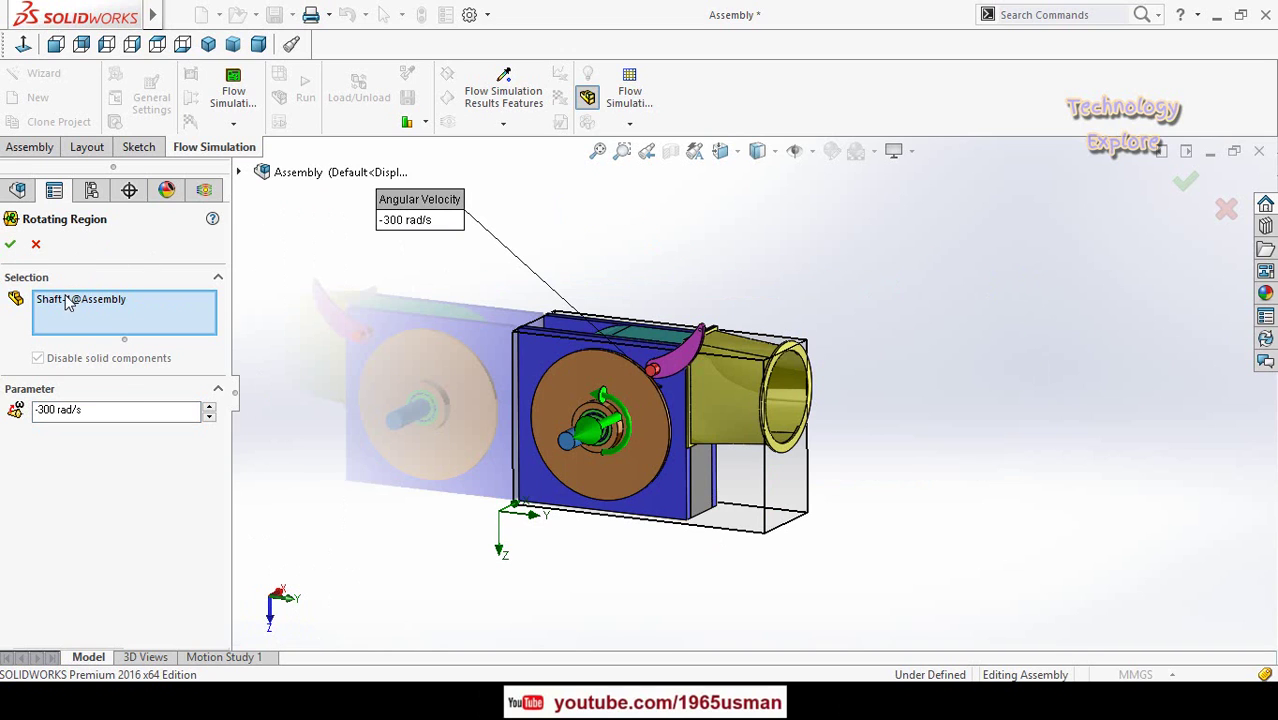
click(11, 245)
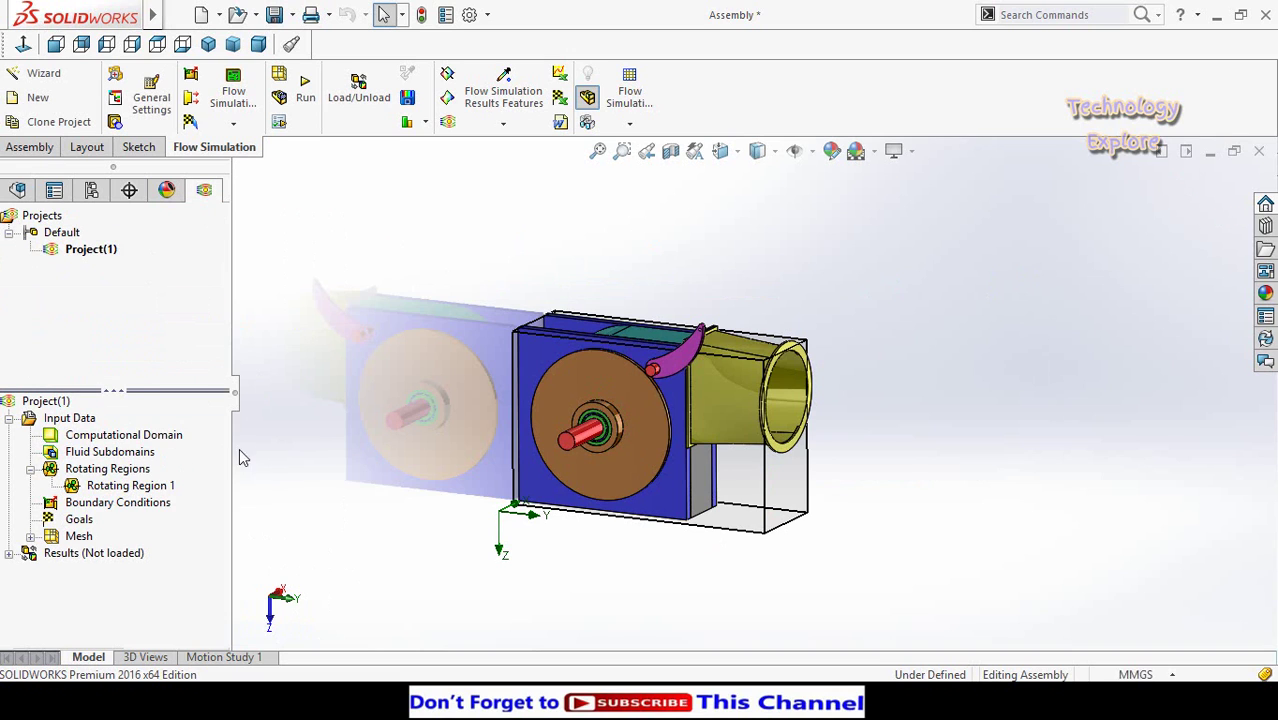
Add global goals for the minimum, average, maximum and bulk average of Velocity (Y).
right_click(72, 522)
right_click(48, 524)
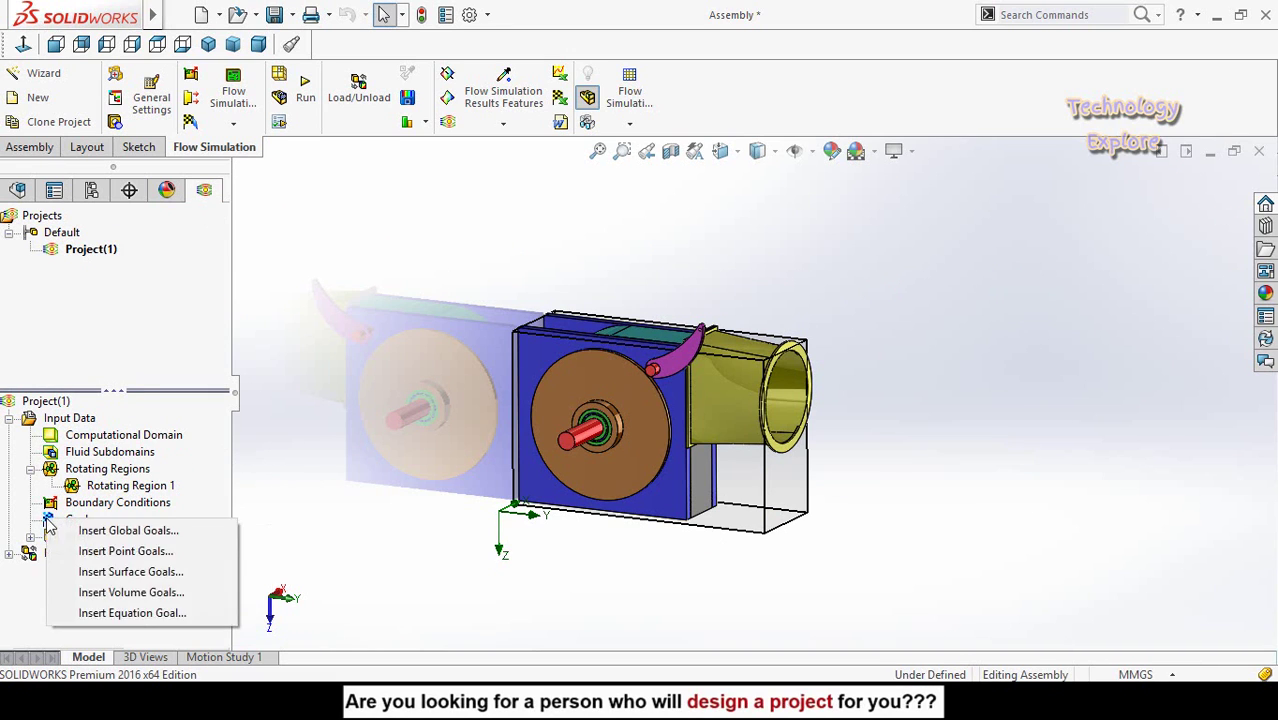
click(92, 531)
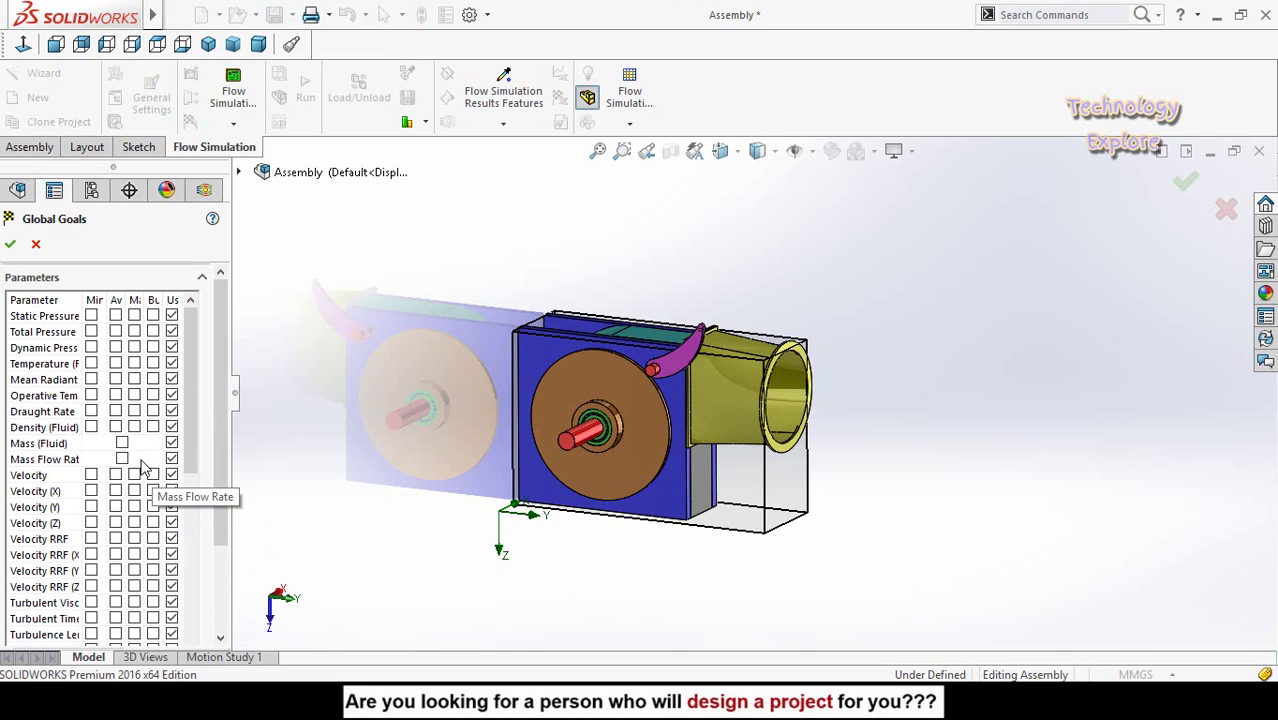
drag(194, 378, 185, 410)
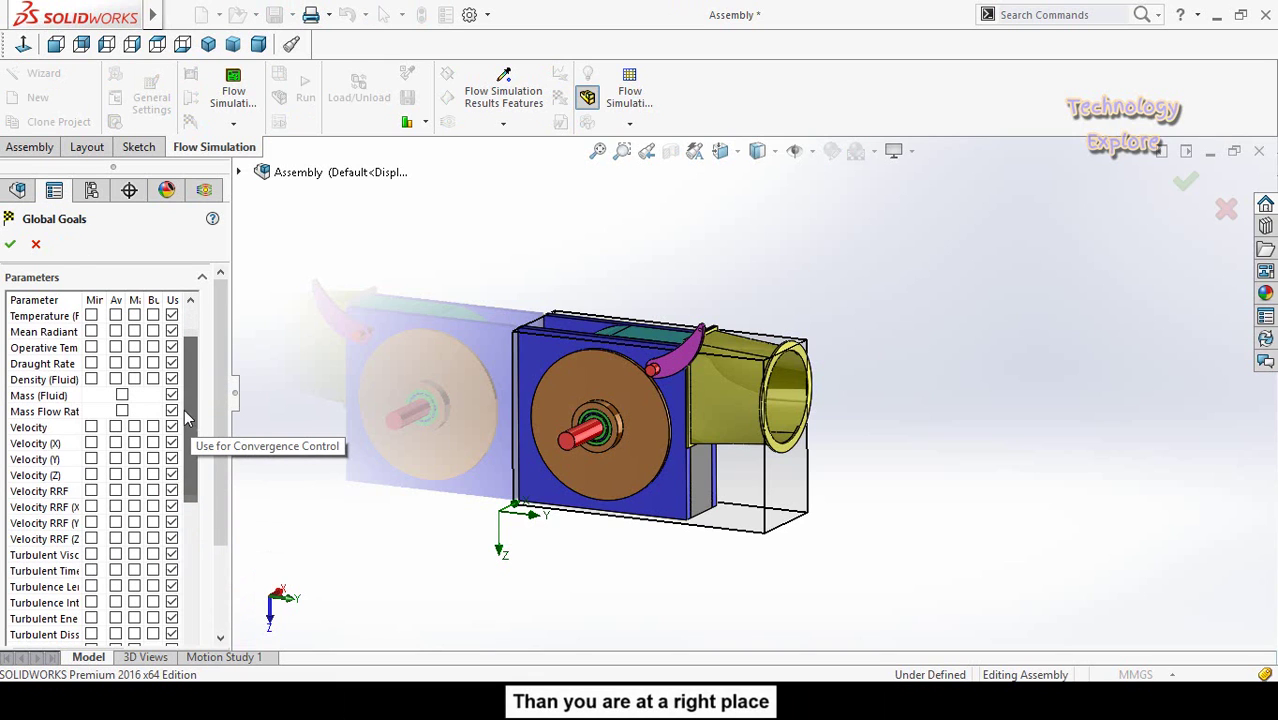
click(91, 462)
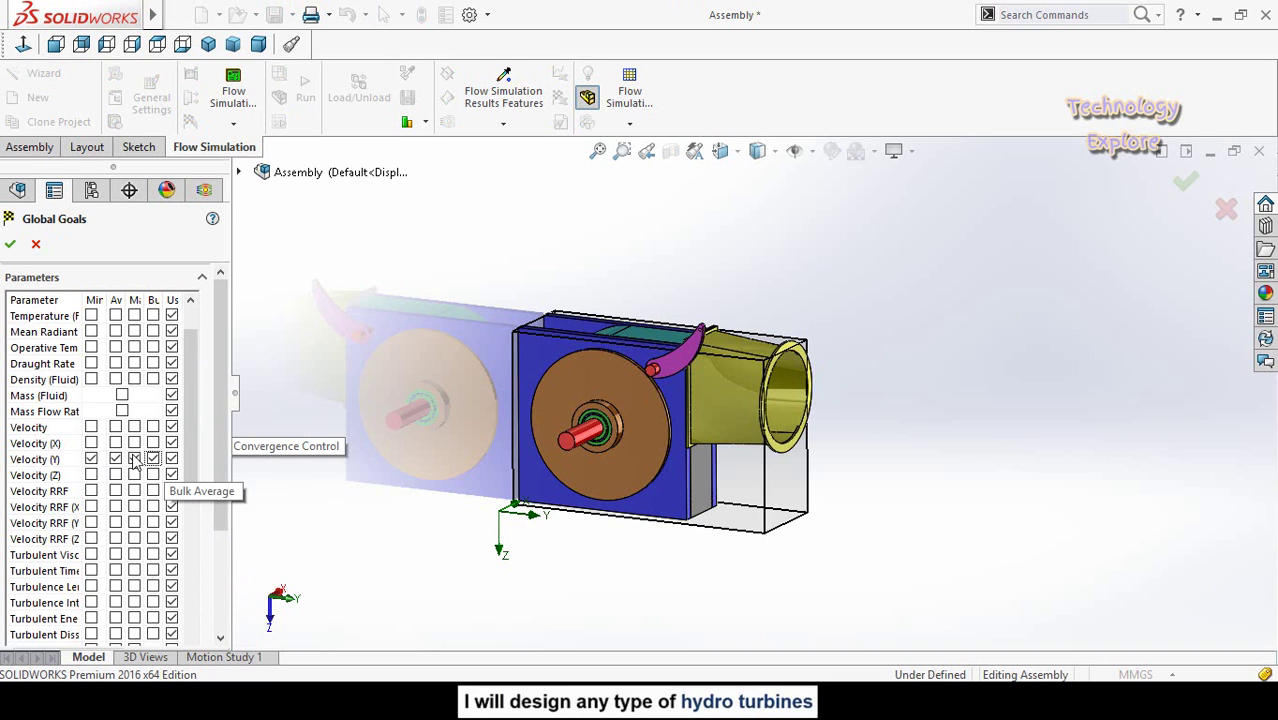
click(10, 244)
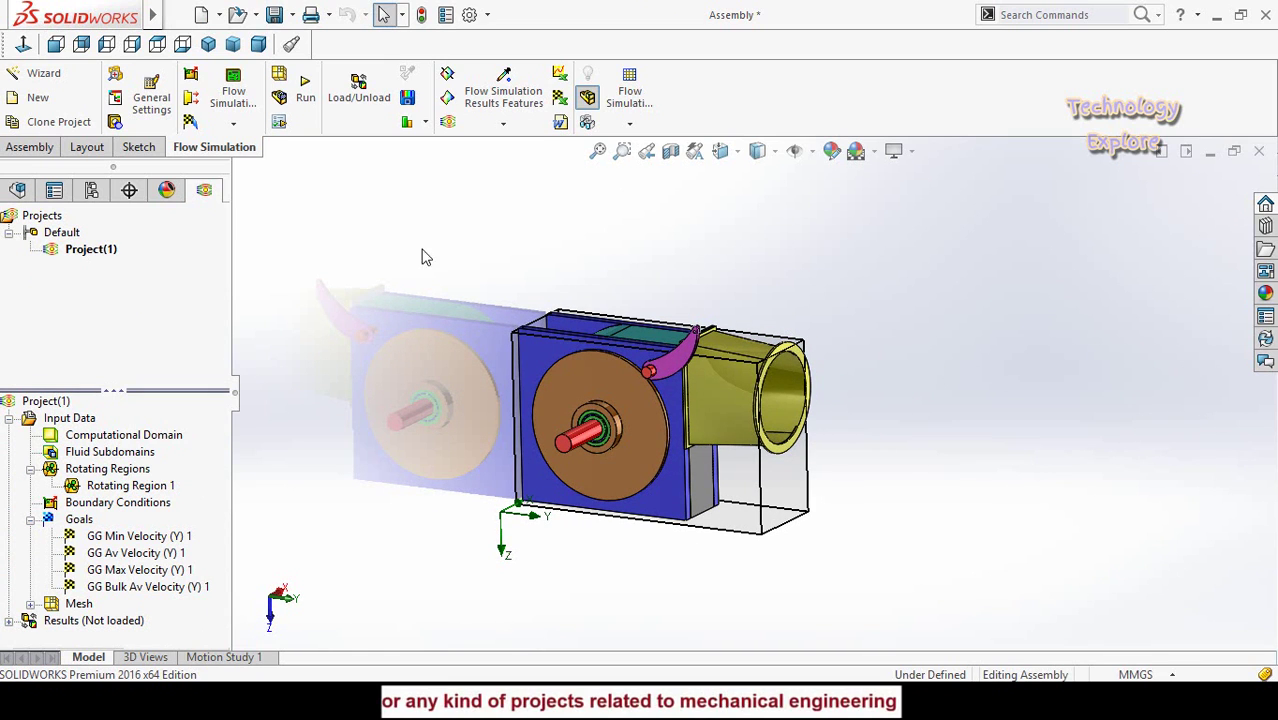
Run Project(1) as a new calculation on this computer with 4 CPUs, then close the solver once it finishes.
right_click(80, 260)
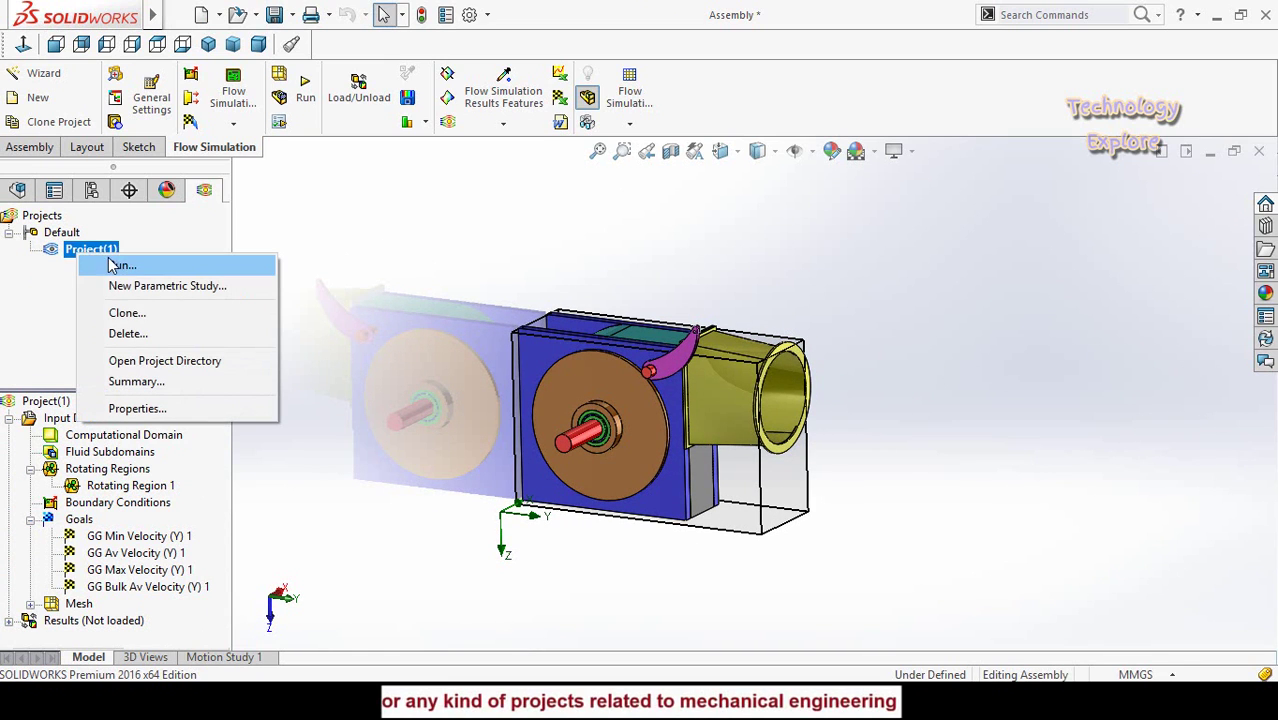
click(120, 266)
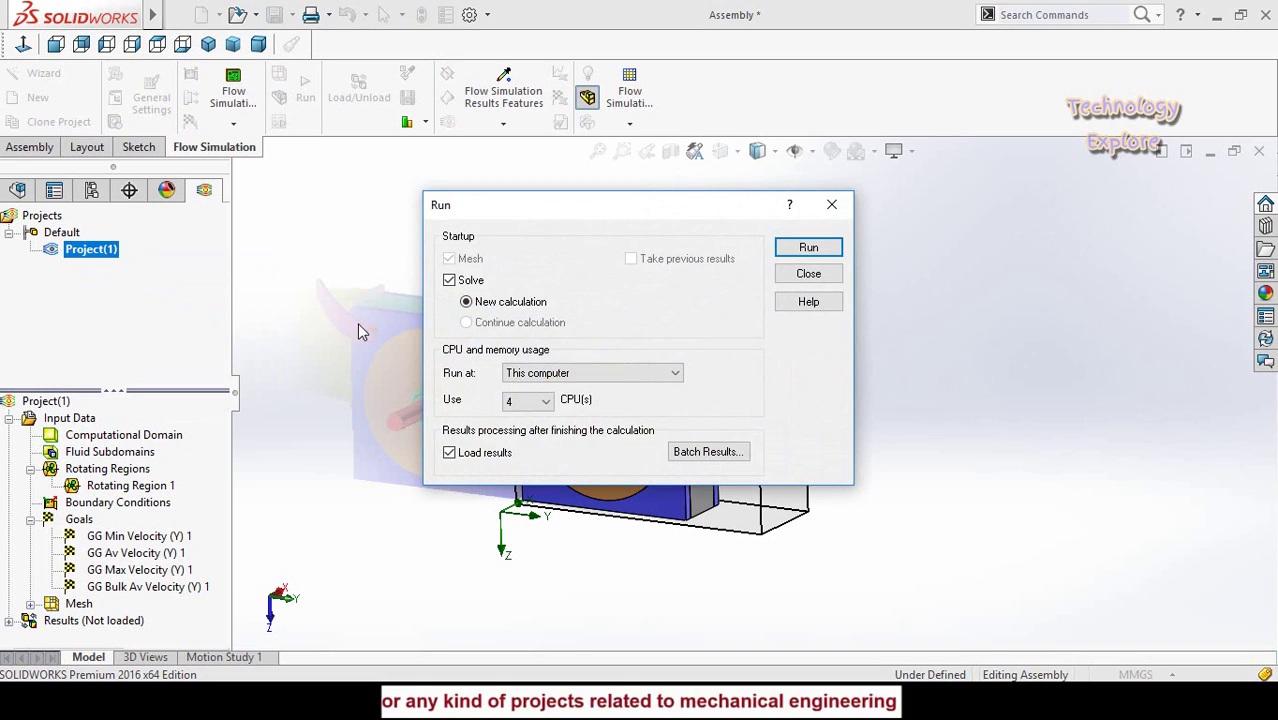
click(809, 249)
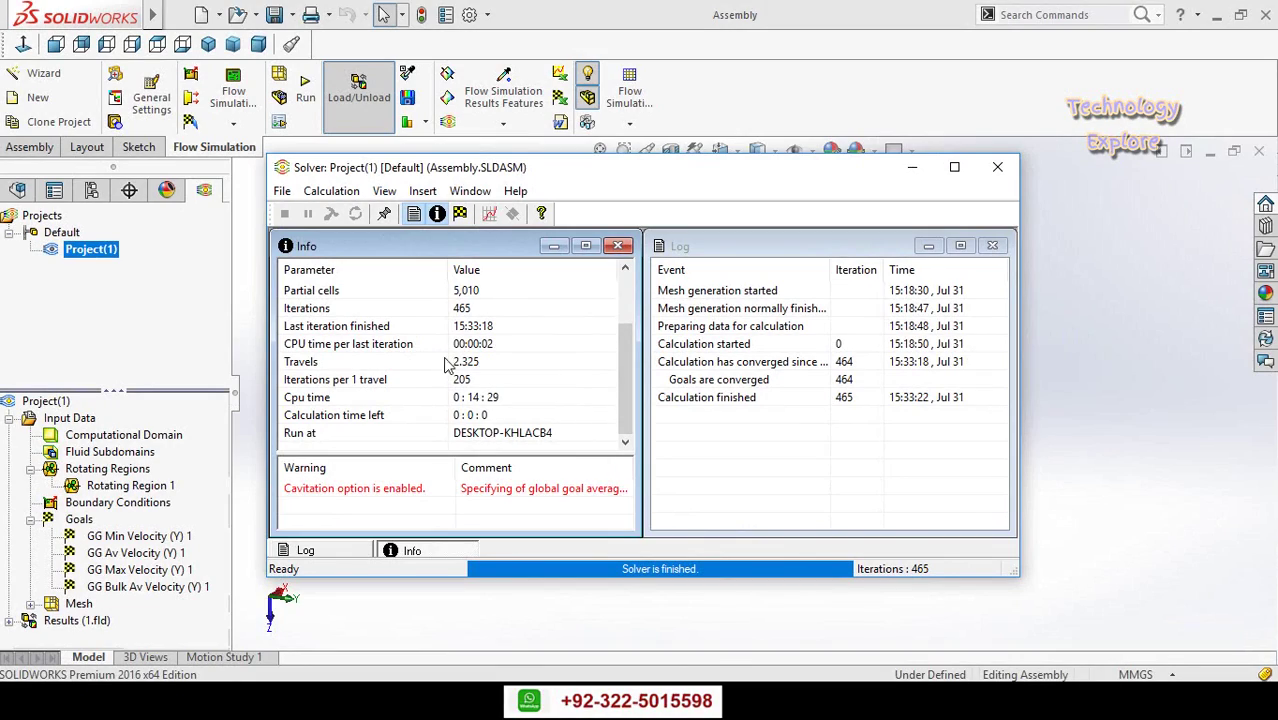
click(997, 170)
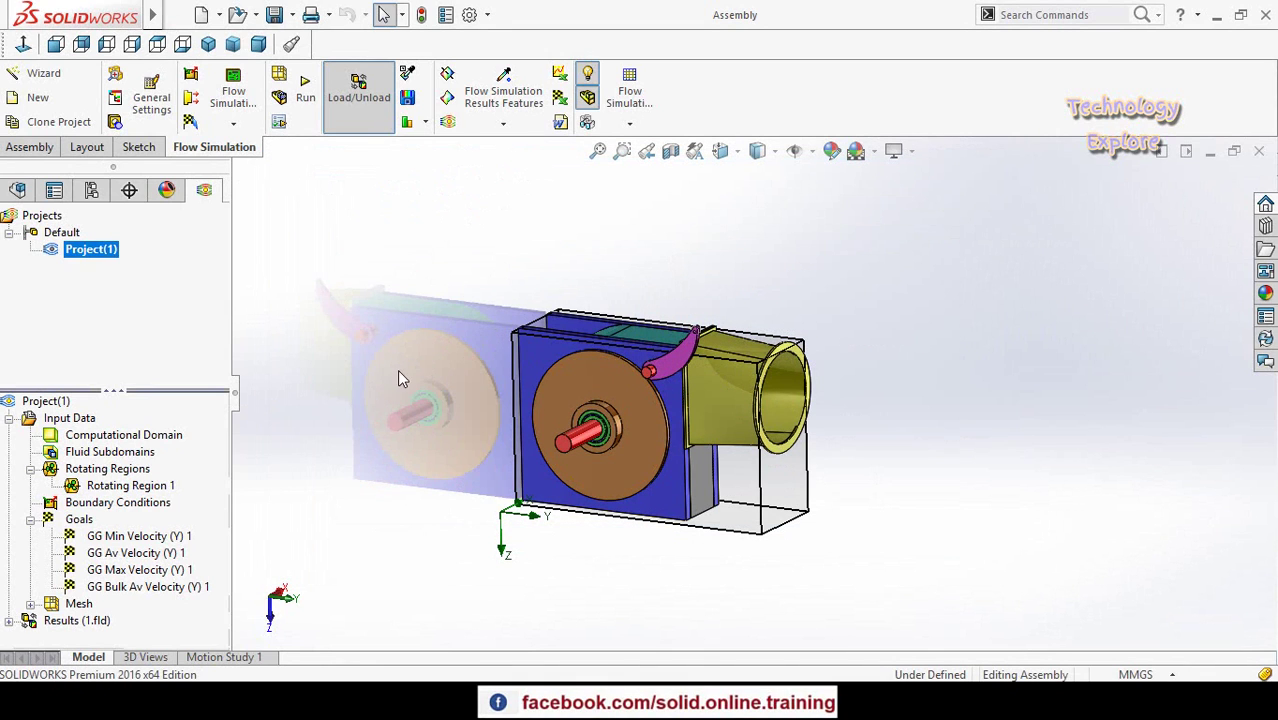
Expand the project's results and hide the computational domain in the model view.
click(7, 621)
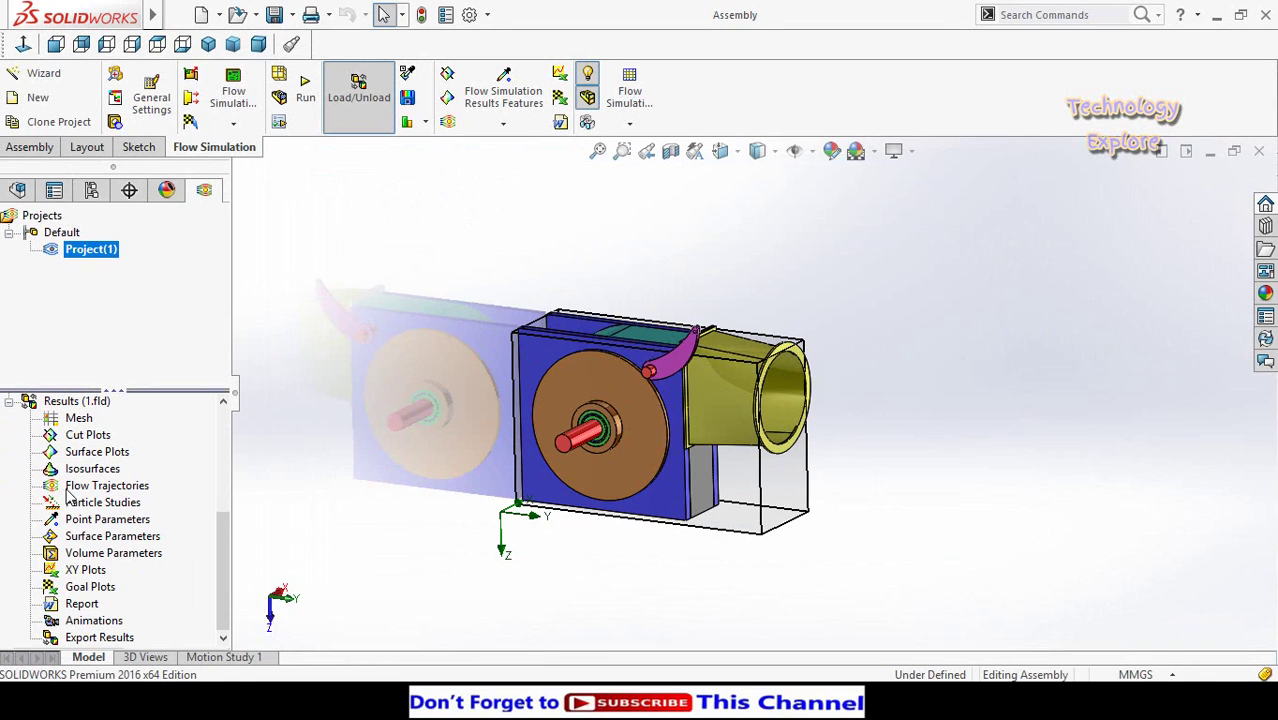
right_click(72, 492)
scroll(5, 530, up, 5)
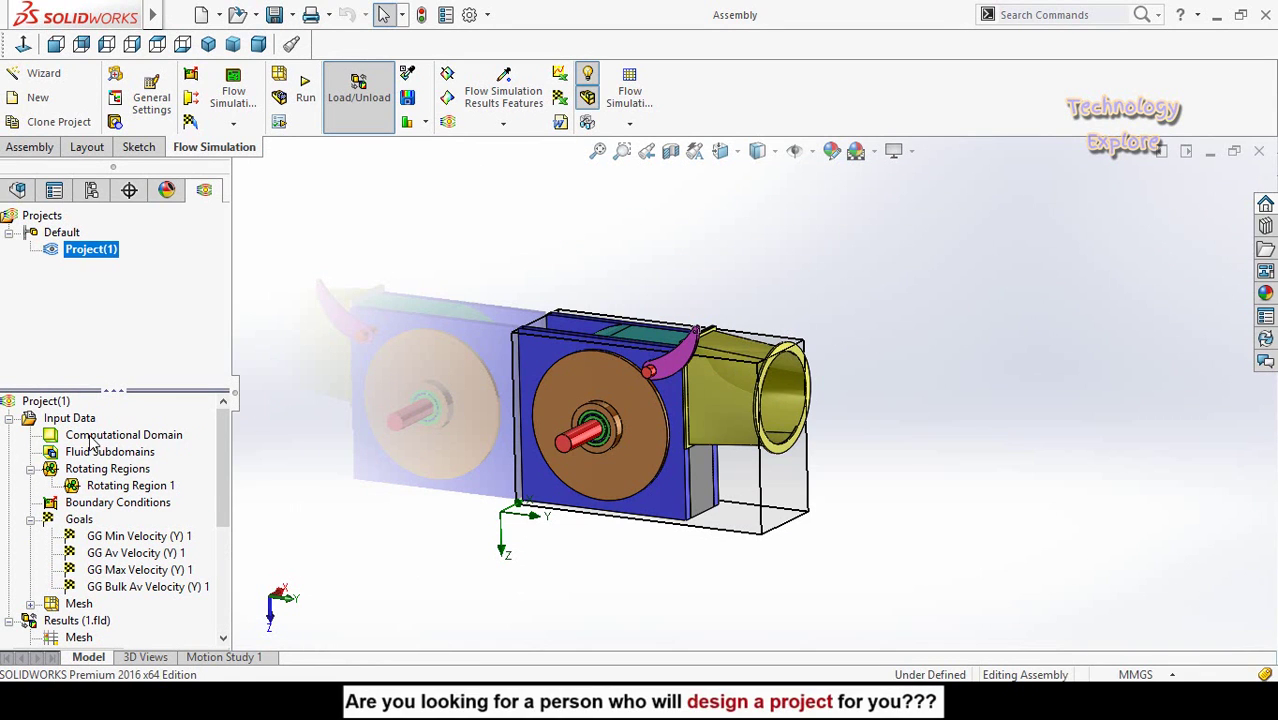
right_click(92, 441)
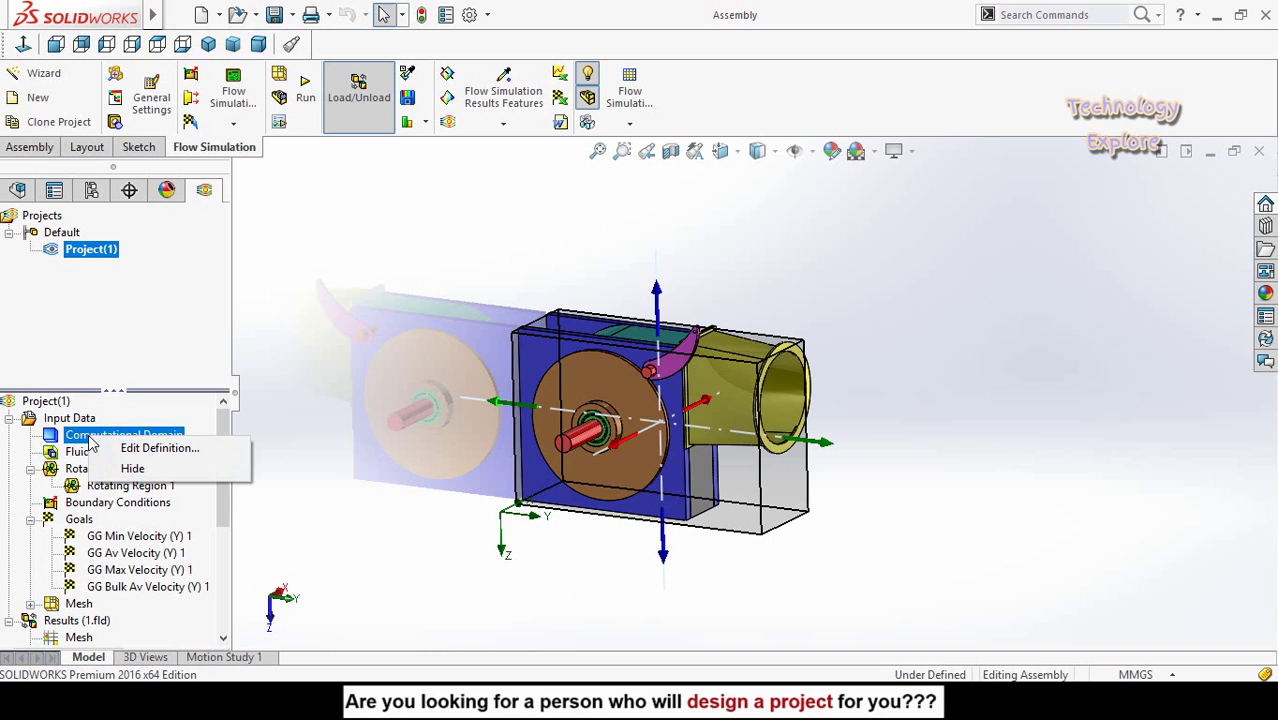
click(135, 466)
Insert flow trajectories with starting points picked on a plane, referenced to the inlet pipe's round flange face.
scroll(5, 530, down, 5)
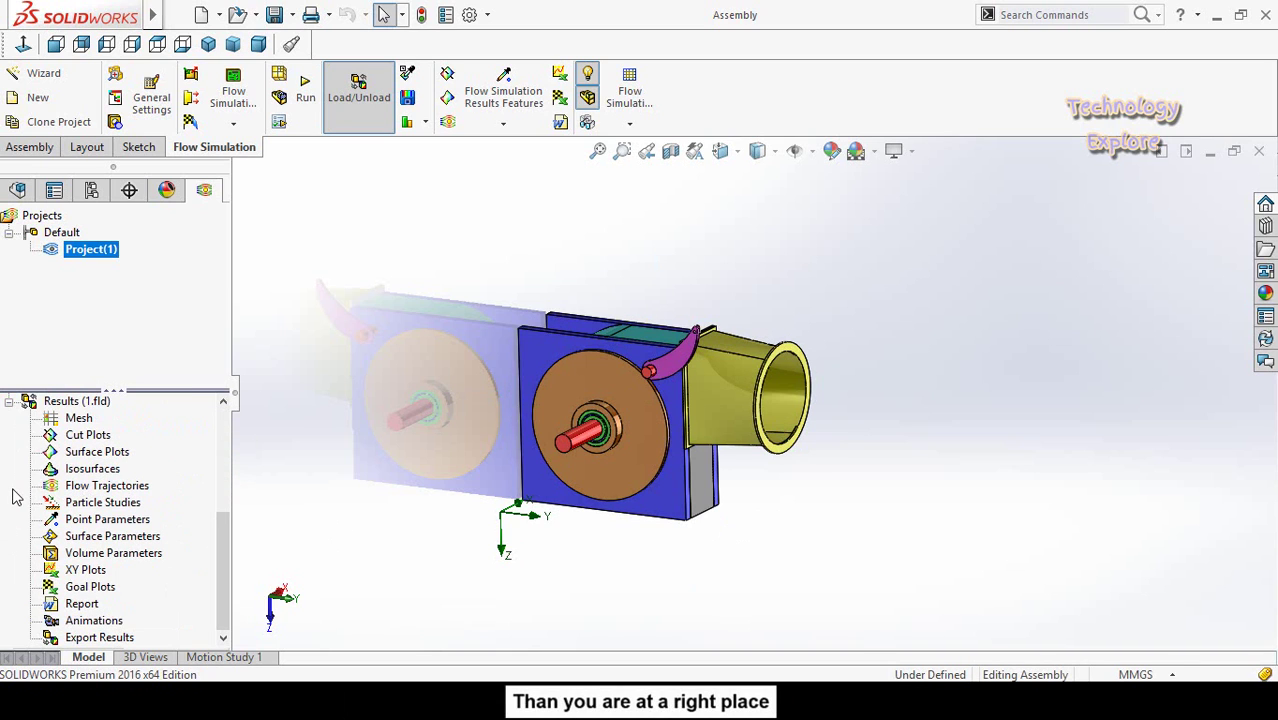
scroll(16, 497, up, 1)
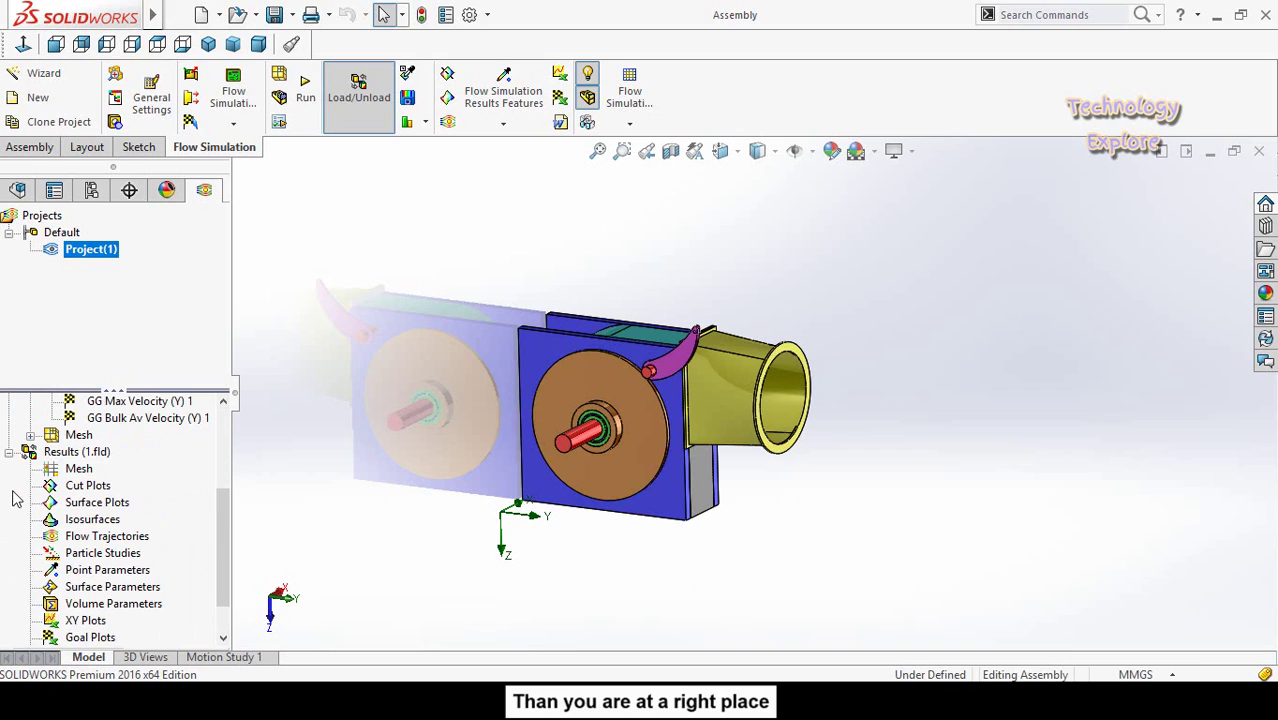
right_click(87, 542)
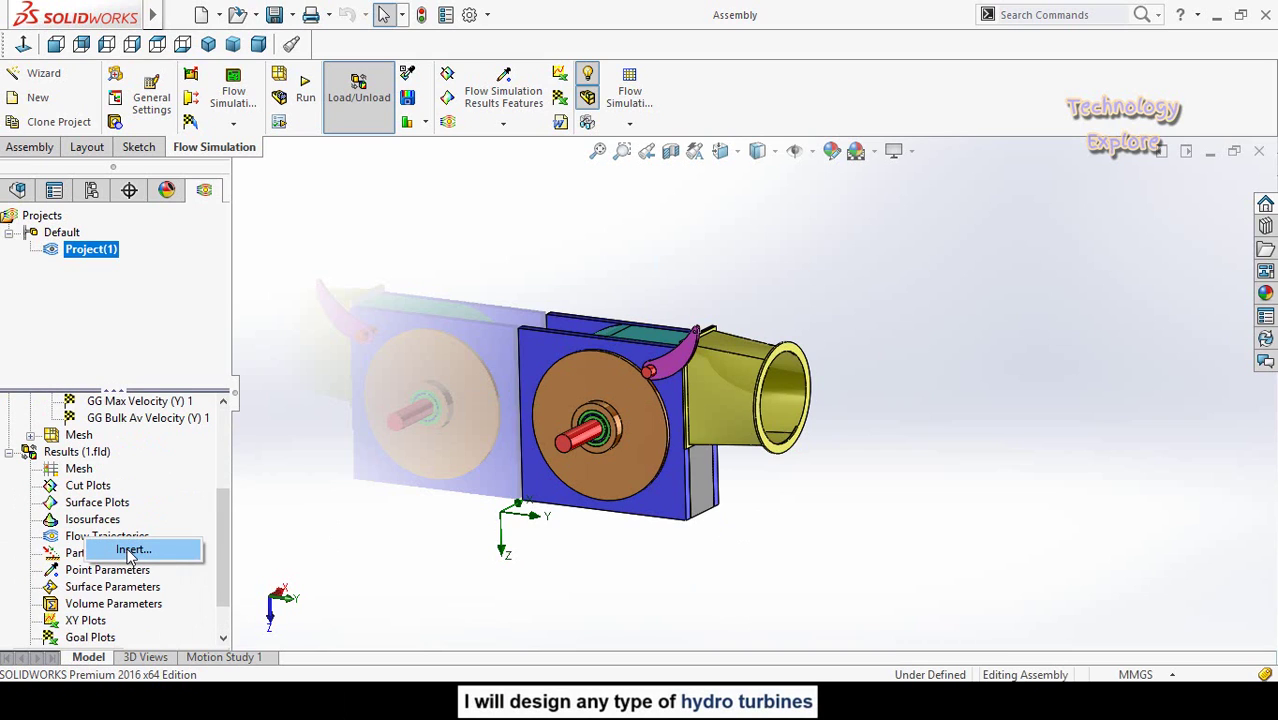
click(130, 550)
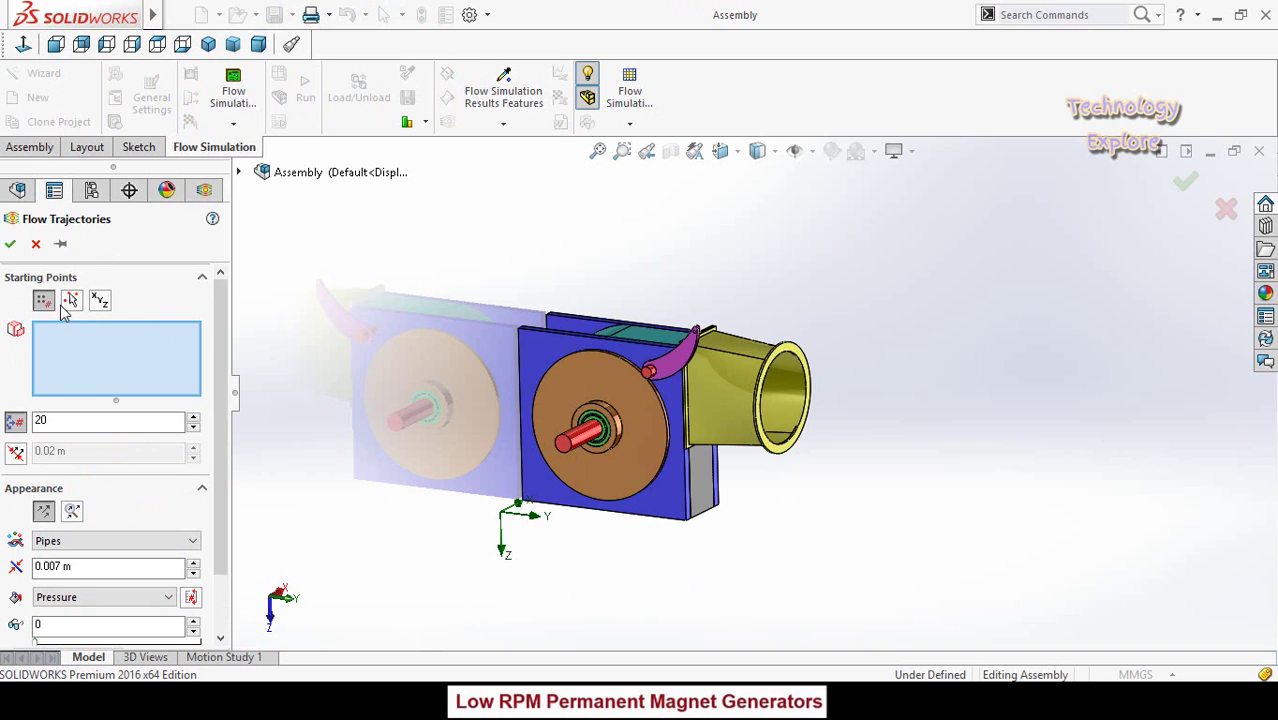
click(72, 301)
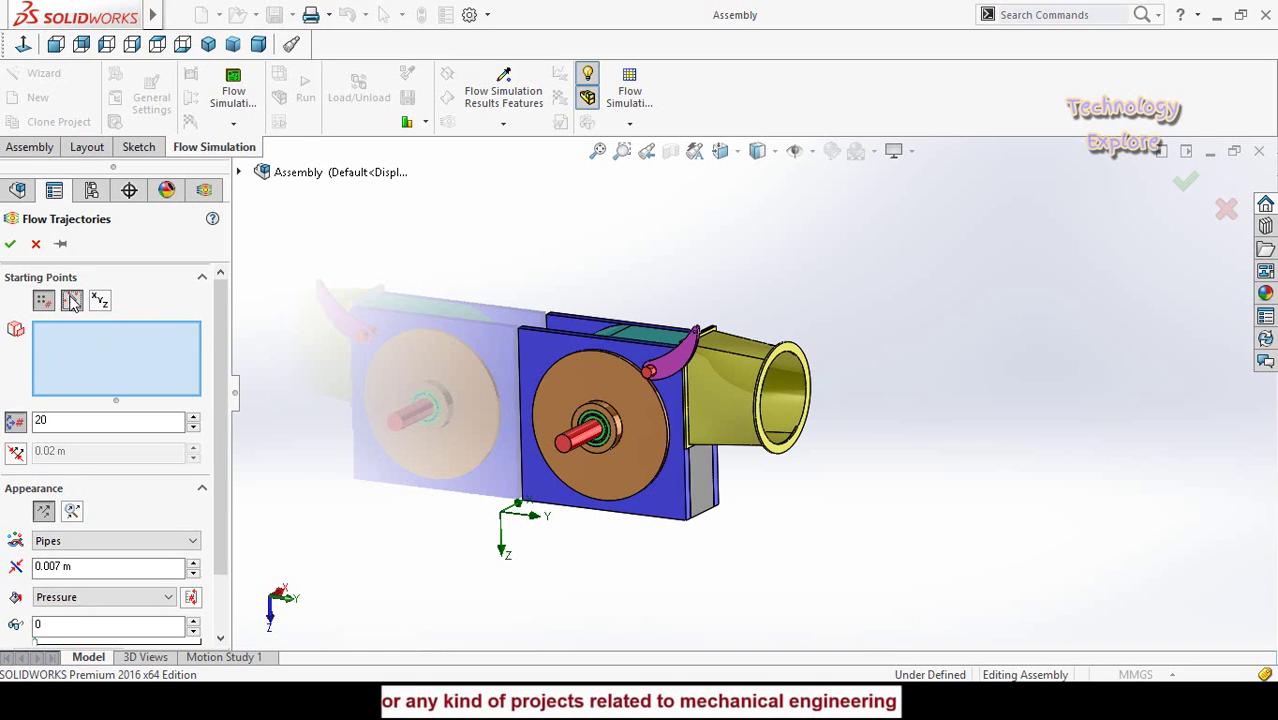
scroll(817, 537, down, 5)
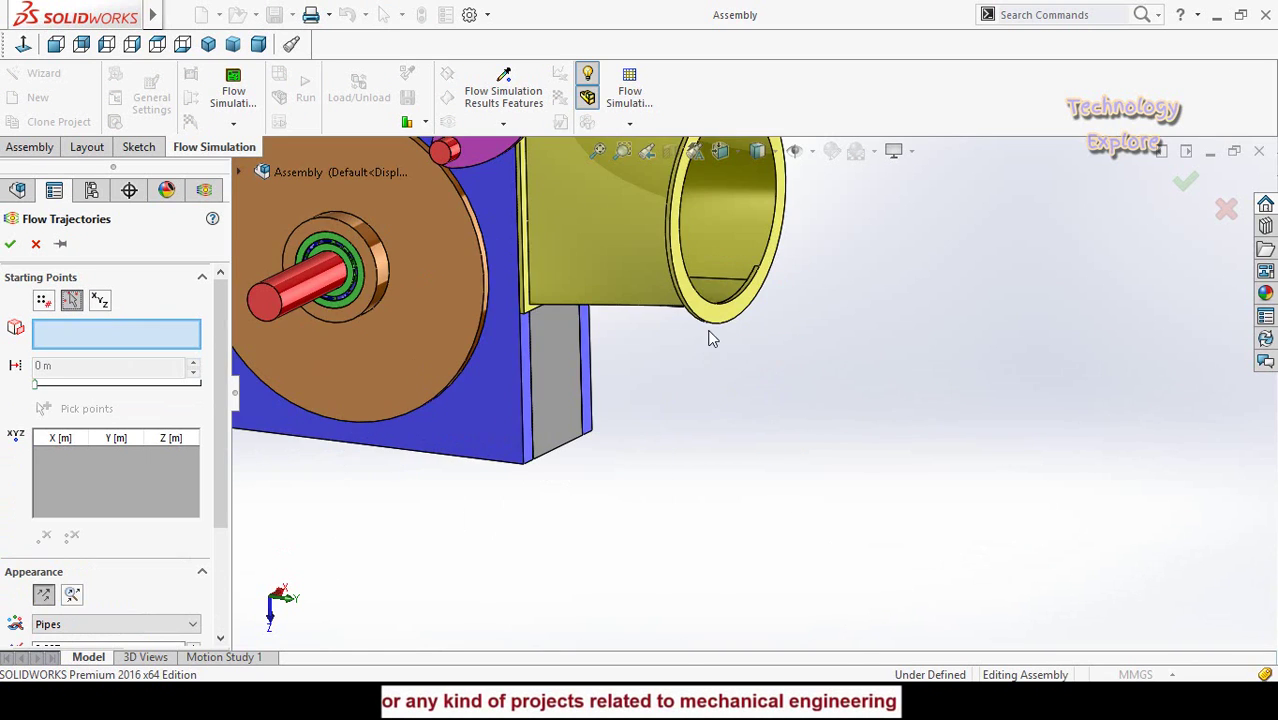
click(717, 314)
Move the starting-point plane next to the inlet flange face, at an offset of about -0.0017 m.
scroll(753, 418, up, 5)
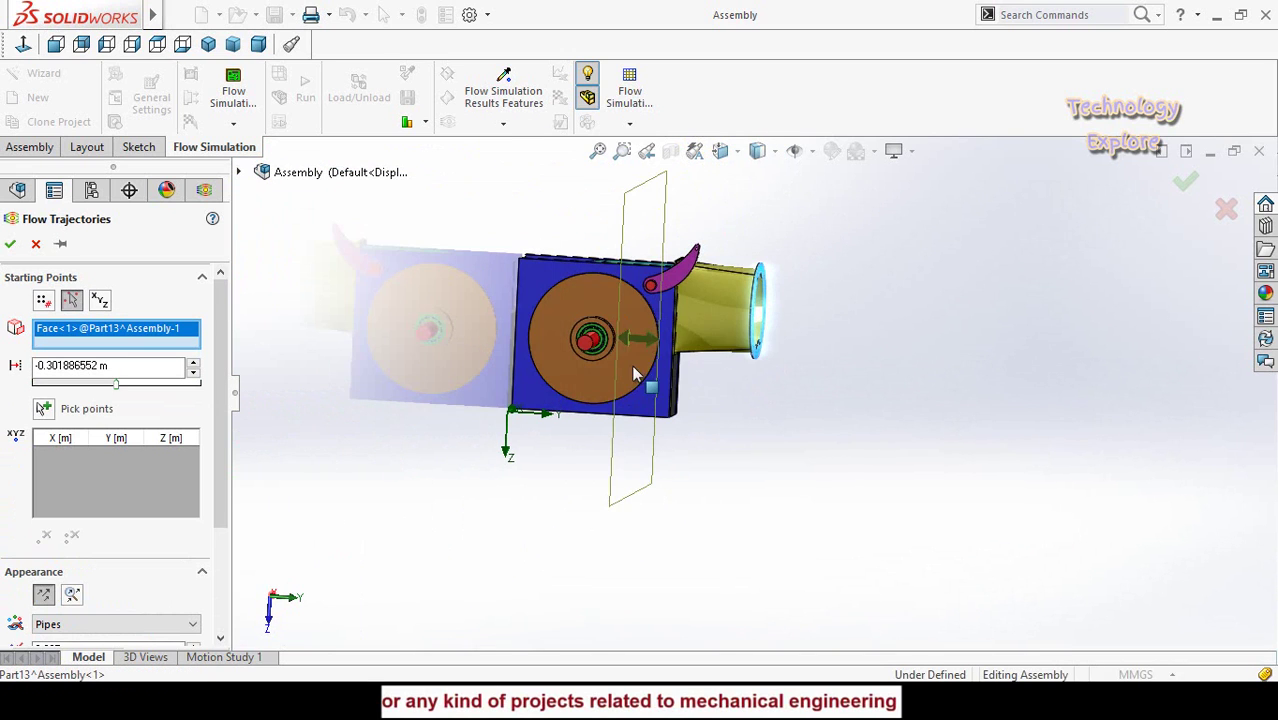
drag(664, 348, 823, 437)
middle_drag(807, 433, 783, 422)
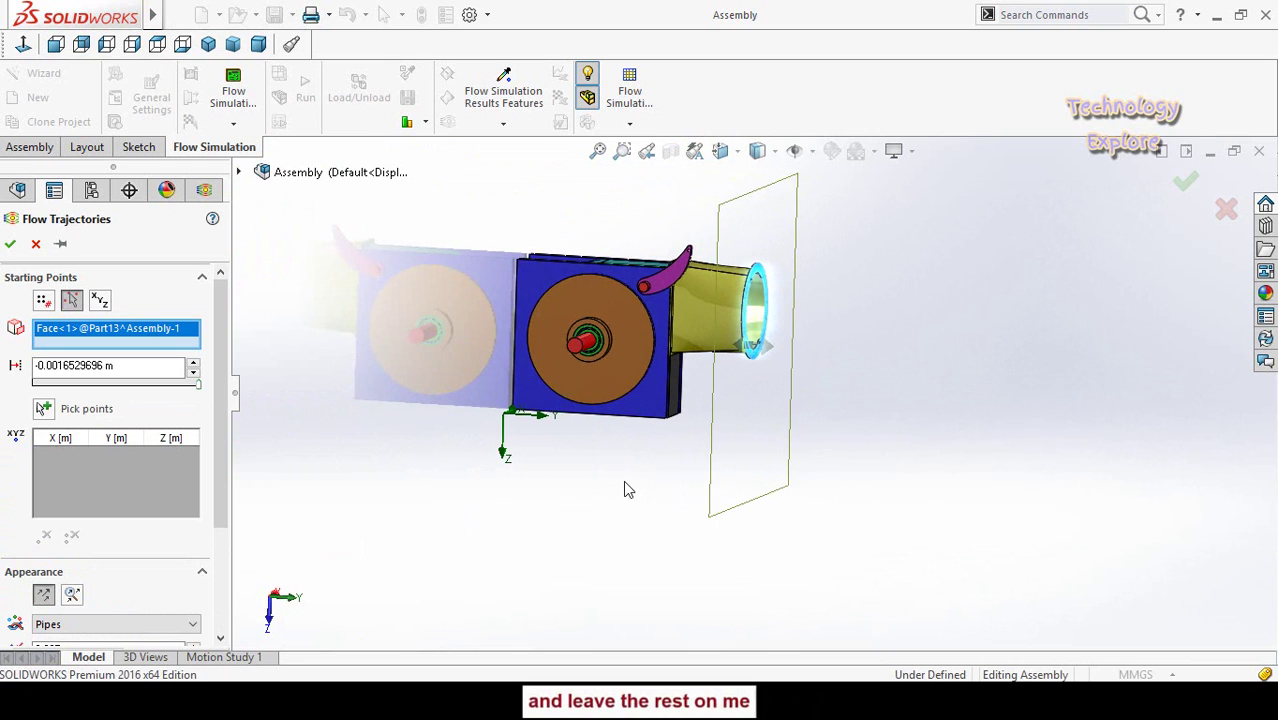
Activate point picking and place starting points along the left pipe wall and upper edge of the inlet opening.
key(space)
key(ctrl+5)
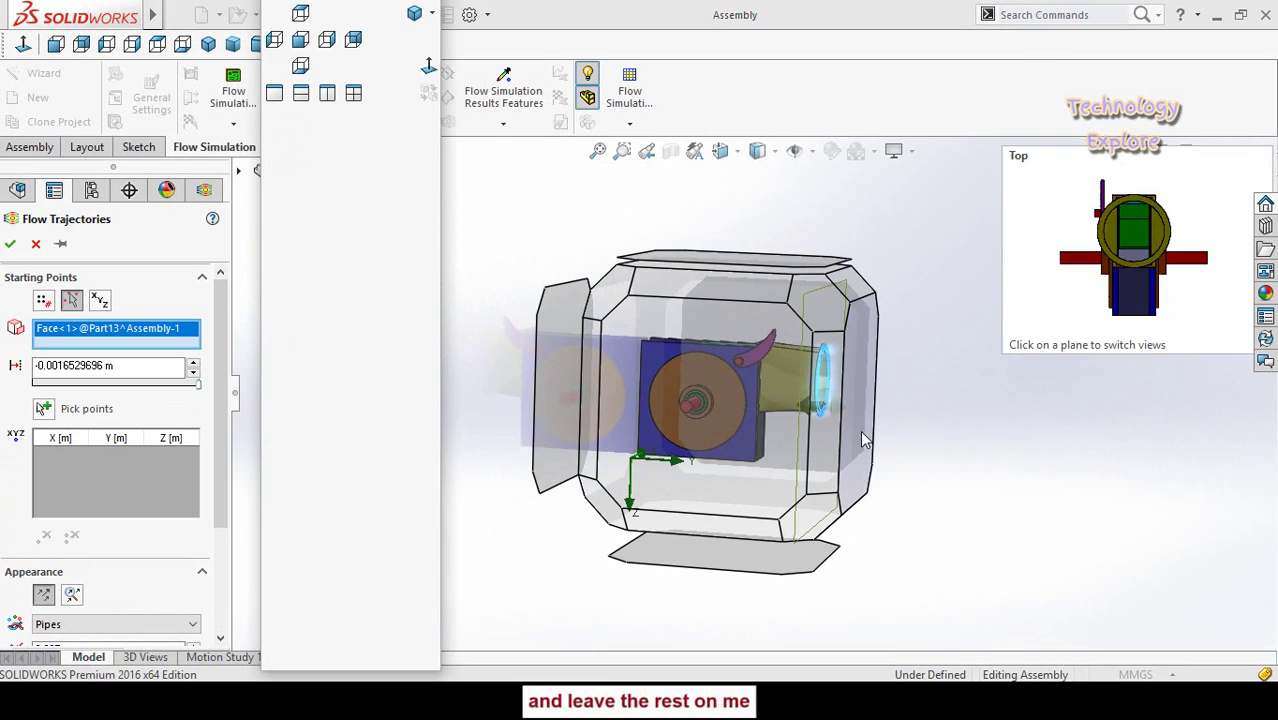
click(43, 414)
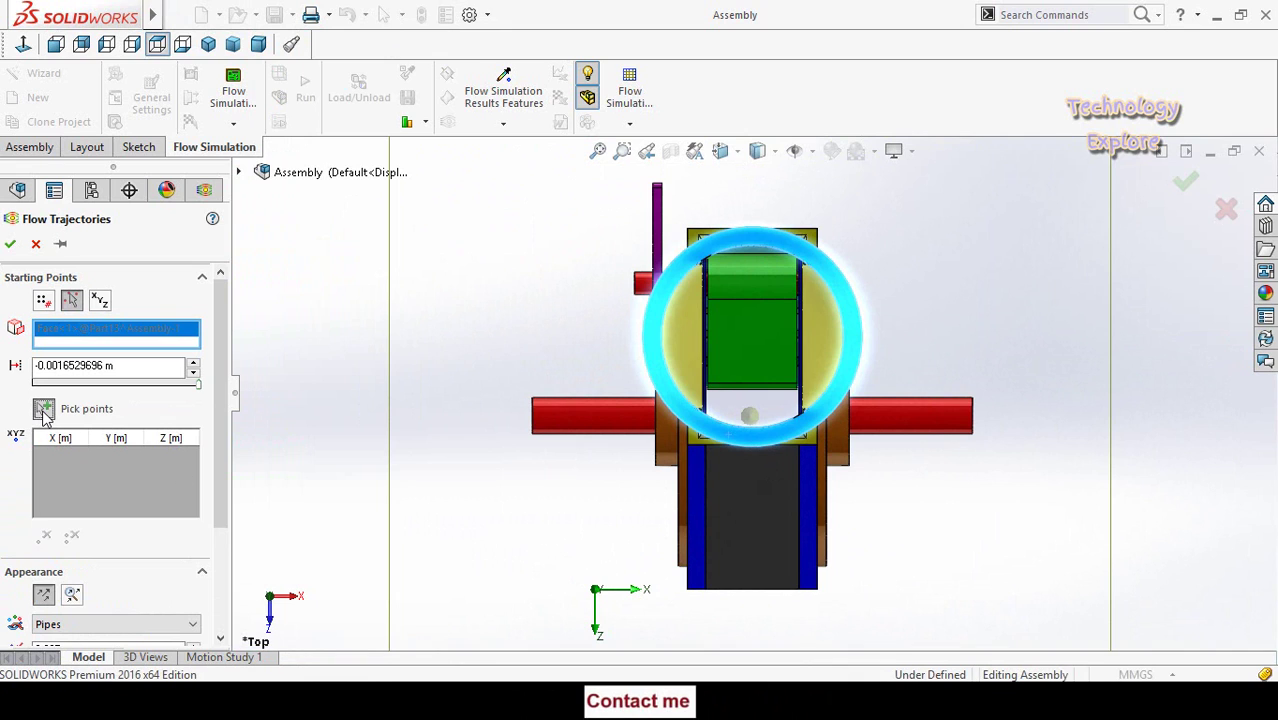
scroll(758, 289, down, 3)
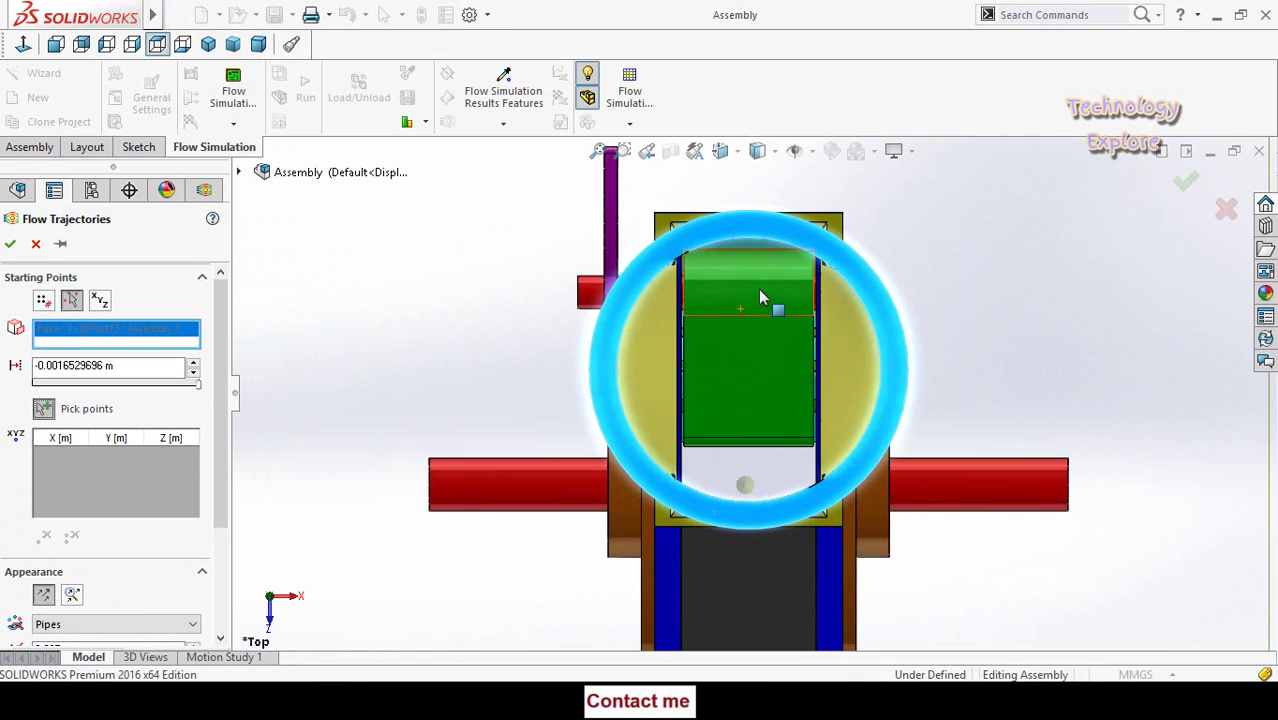
click(638, 351)
click(649, 316)
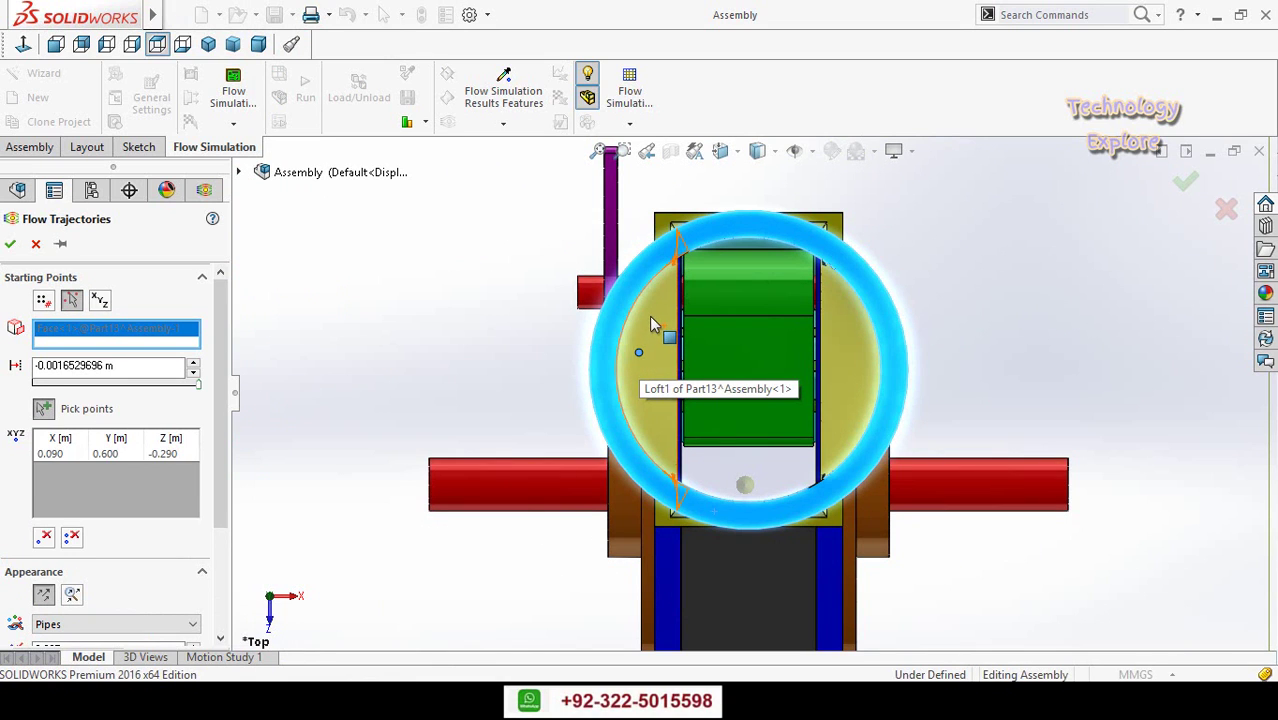
click(666, 287)
click(723, 262)
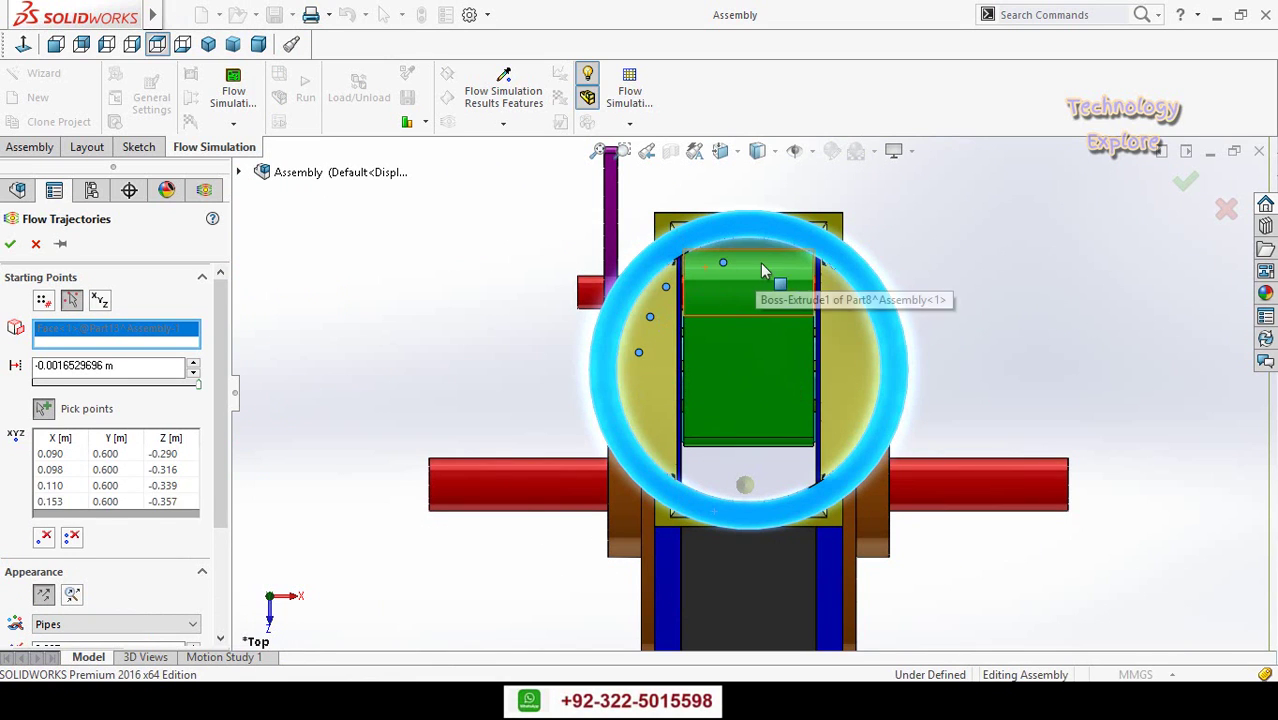
click(761, 263)
click(787, 269)
click(761, 246)
click(734, 244)
scroll(752, 246, down, 3)
click(742, 245)
click(808, 250)
click(666, 287)
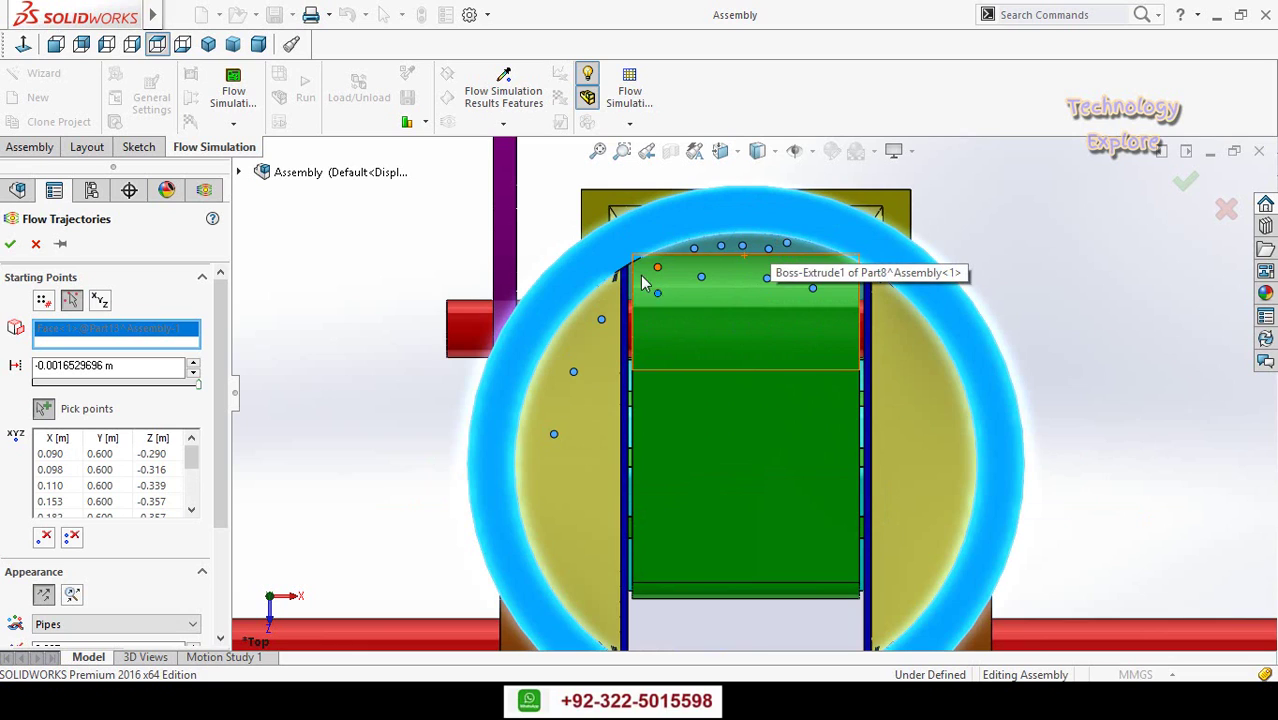
Add starting points across the green guide vane and down the right pipe wall of the inlet.
click(641, 275)
click(682, 272)
click(846, 361)
click(873, 459)
click(898, 323)
click(935, 397)
click(927, 468)
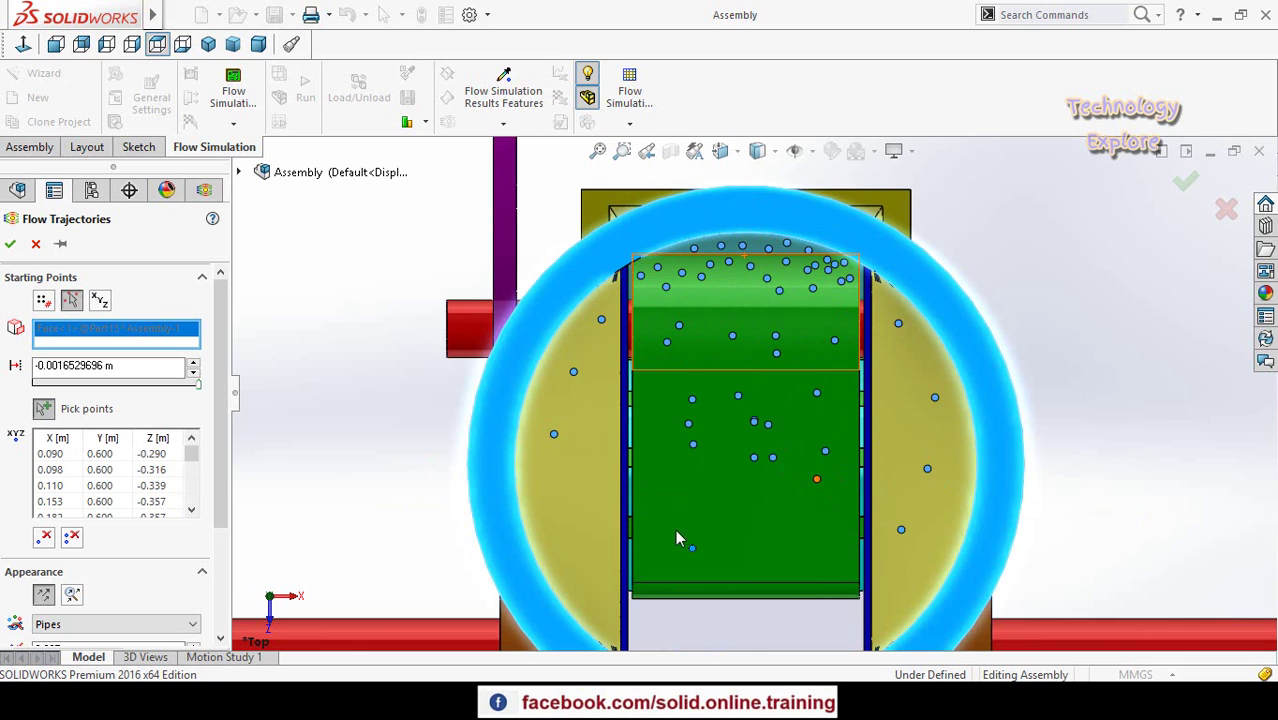
Fill the upper half of the inlet's left yellow wall area with closely spaced starting points.
click(601, 303)
click(590, 320)
click(578, 337)
click(564, 360)
click(551, 380)
click(540, 400)
click(535, 413)
click(547, 467)
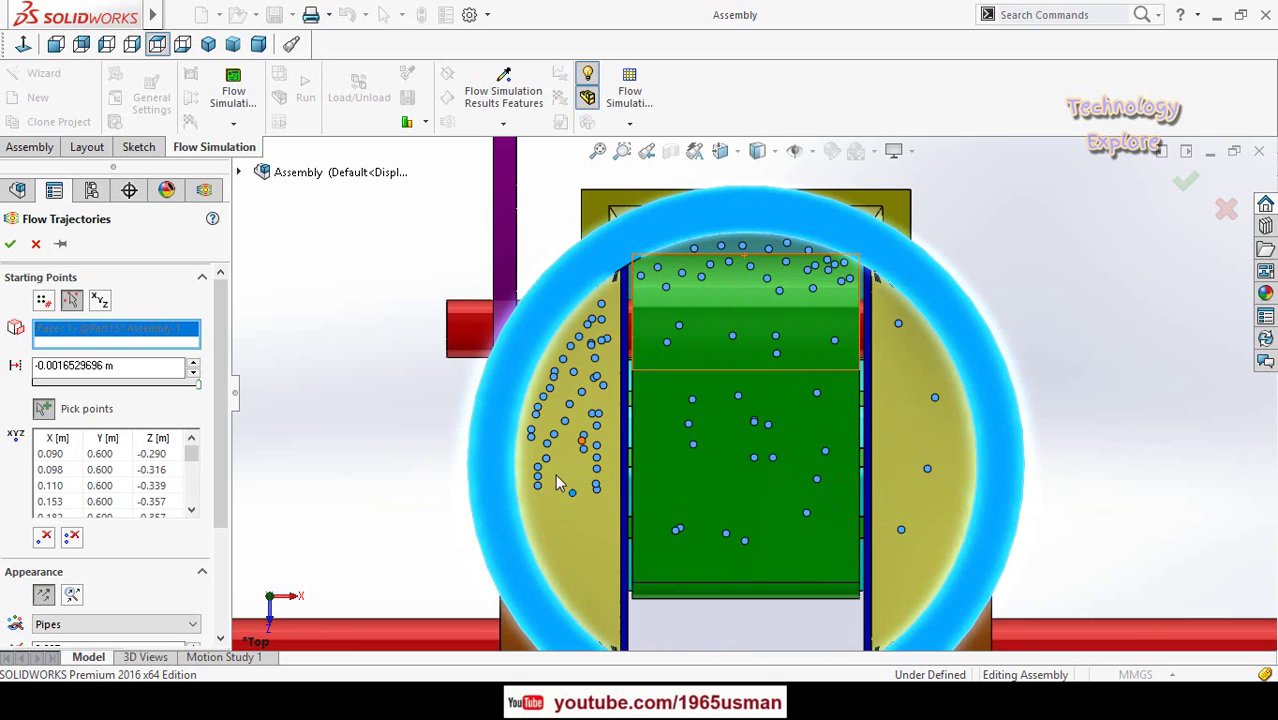
Add starting points over the lower half of the inlet's left yellow wall area.
click(564, 579)
click(569, 587)
click(581, 595)
click(583, 603)
click(600, 609)
click(591, 550)
click(598, 529)
click(578, 545)
Add starting points in the left part of the open gap below the green guide vane.
ctrl+middle_drag(721, 524, 683, 436)
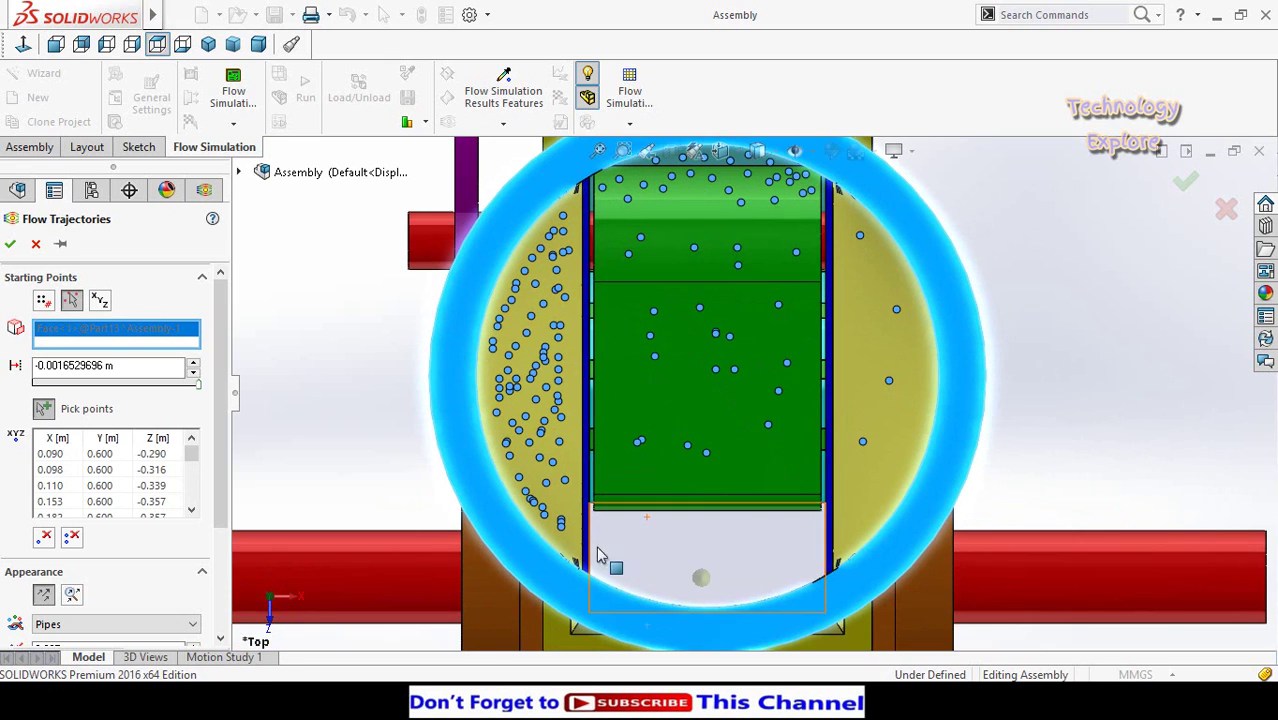
click(610, 567)
click(610, 545)
click(602, 534)
click(612, 524)
click(635, 532)
click(630, 543)
click(654, 538)
click(654, 579)
click(660, 558)
click(687, 532)
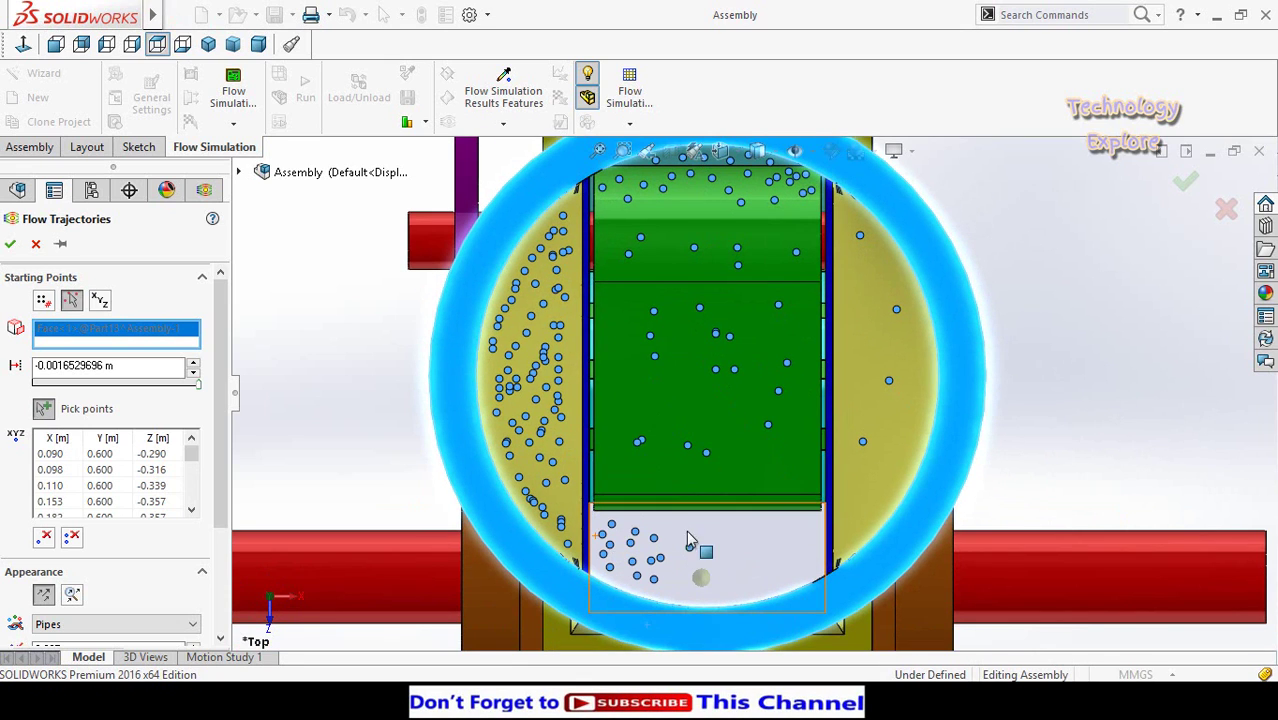
click(655, 517)
Fill the empty spots over the green guide vane with additional starting points.
click(622, 386)
click(623, 287)
click(652, 233)
click(760, 241)
click(696, 414)
click(655, 406)
click(638, 427)
click(723, 457)
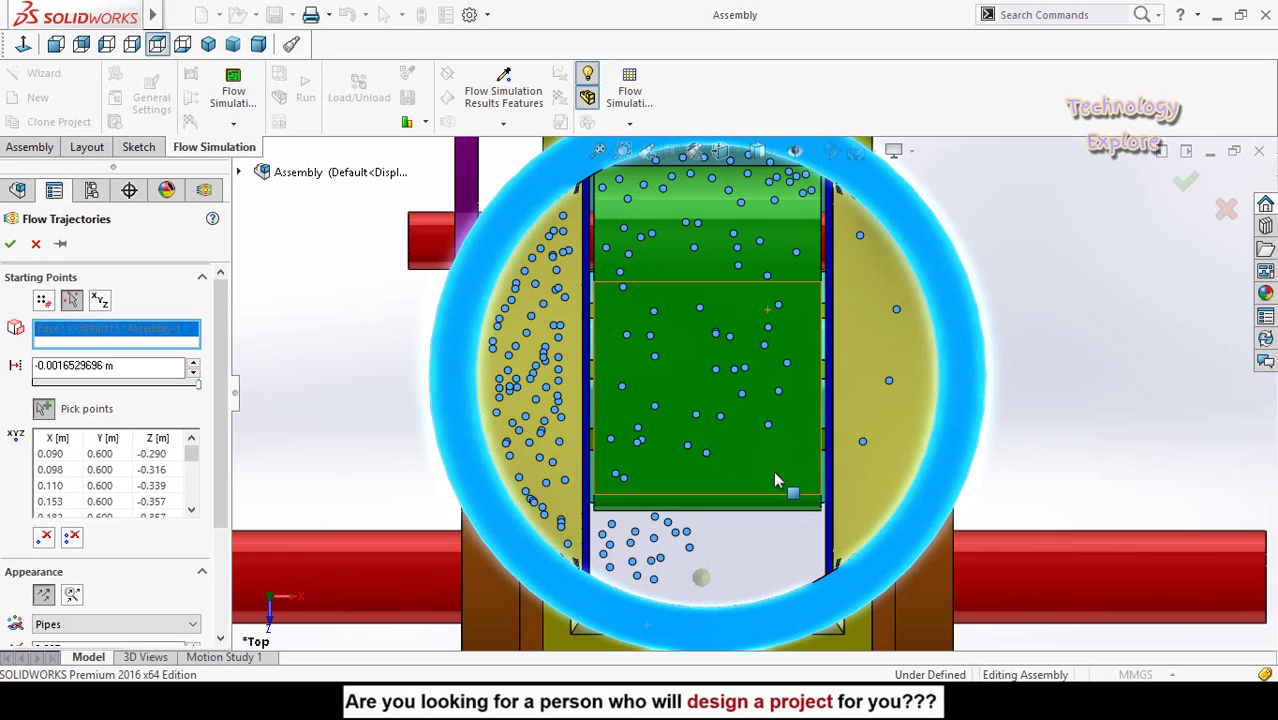
click(806, 305)
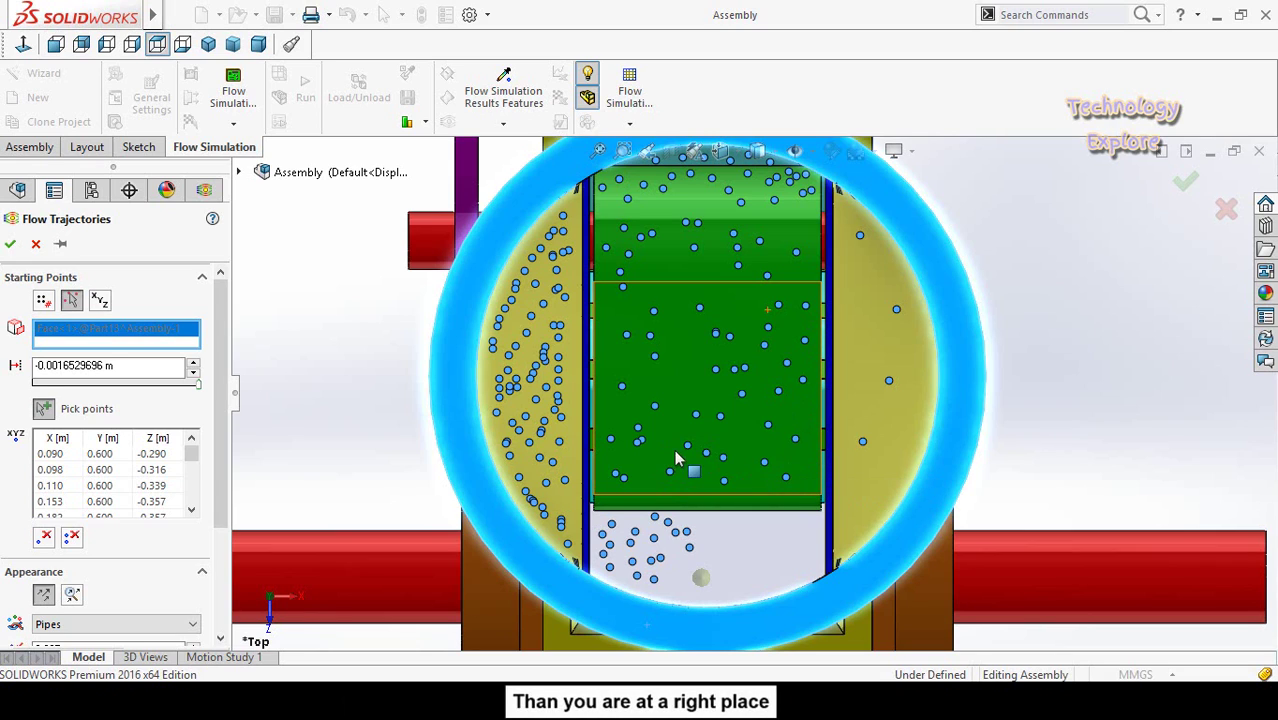
click(694, 374)
click(677, 360)
click(676, 400)
click(690, 333)
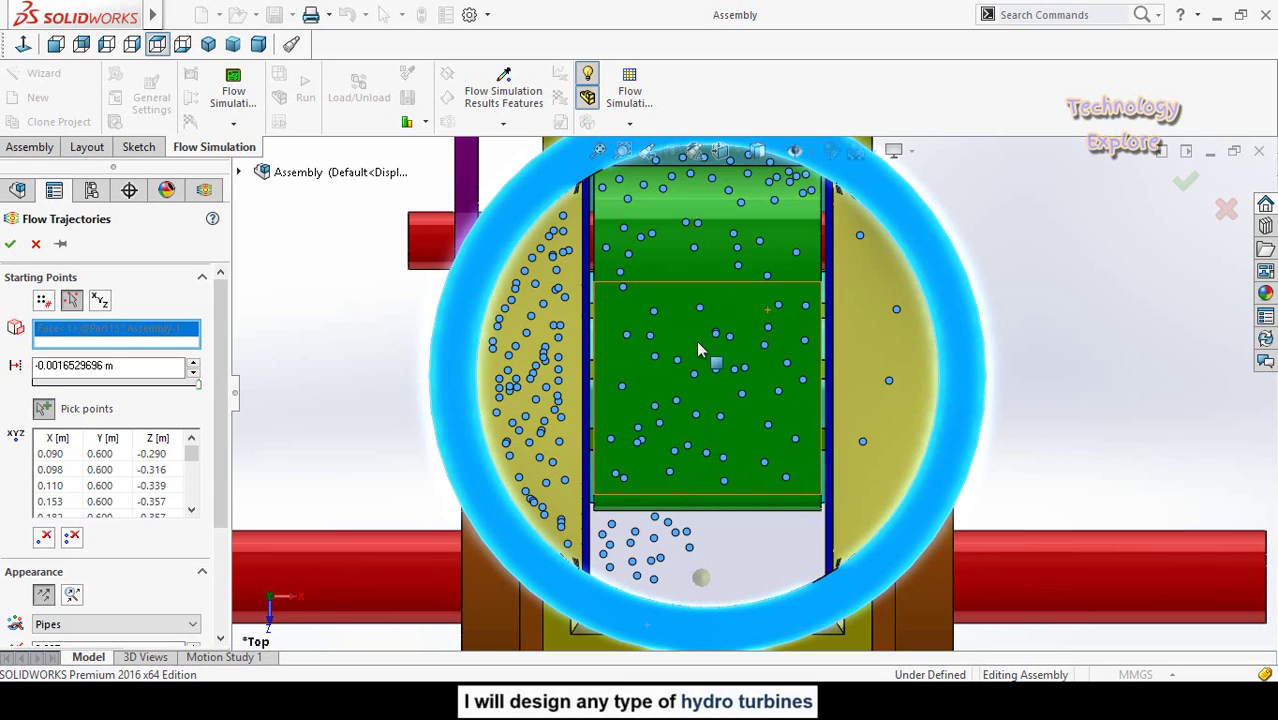
click(806, 476)
Add starting points in the right part of the gap below the guide vane, following the inlet's lower rim.
click(803, 522)
click(772, 553)
click(745, 532)
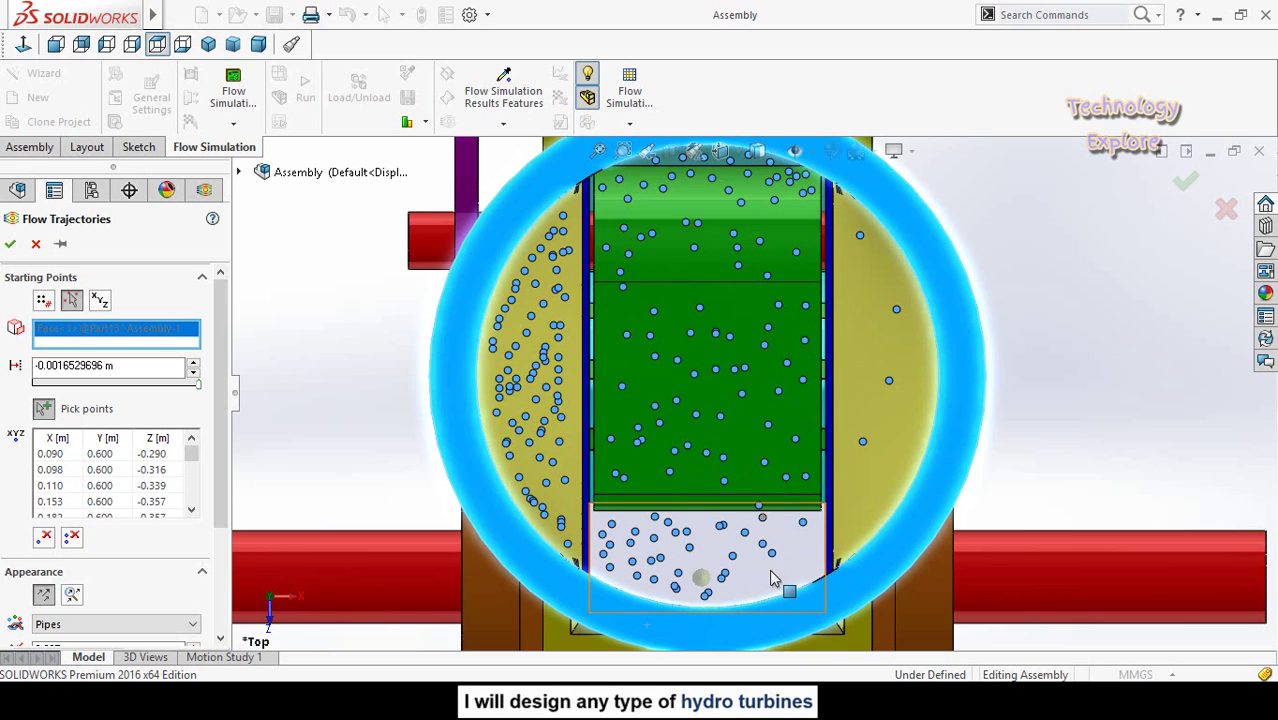
click(809, 545)
click(799, 553)
click(786, 565)
click(763, 575)
click(744, 582)
Fill the inlet's right yellow wall area with starting points, from the lower rim to the upper end.
click(854, 519)
click(869, 510)
click(883, 499)
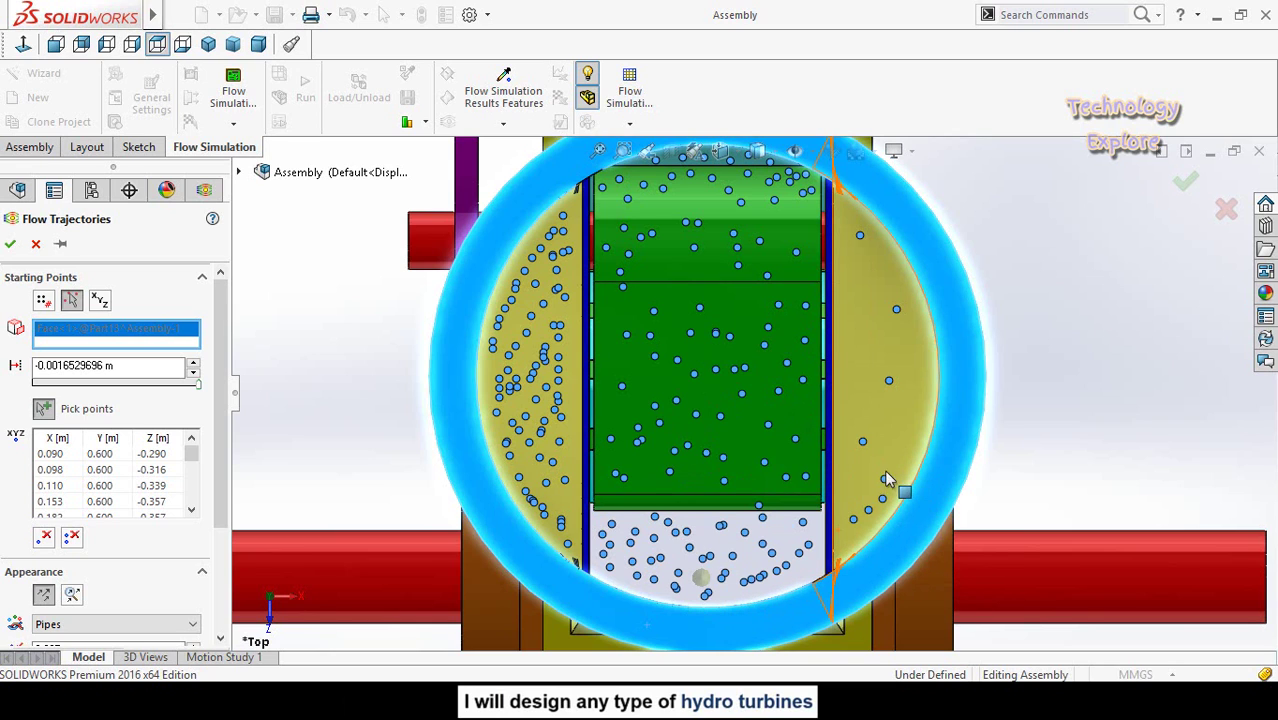
click(906, 316)
click(889, 286)
click(878, 258)
click(871, 248)
click(863, 234)
click(851, 214)
click(854, 257)
click(864, 278)
click(849, 421)
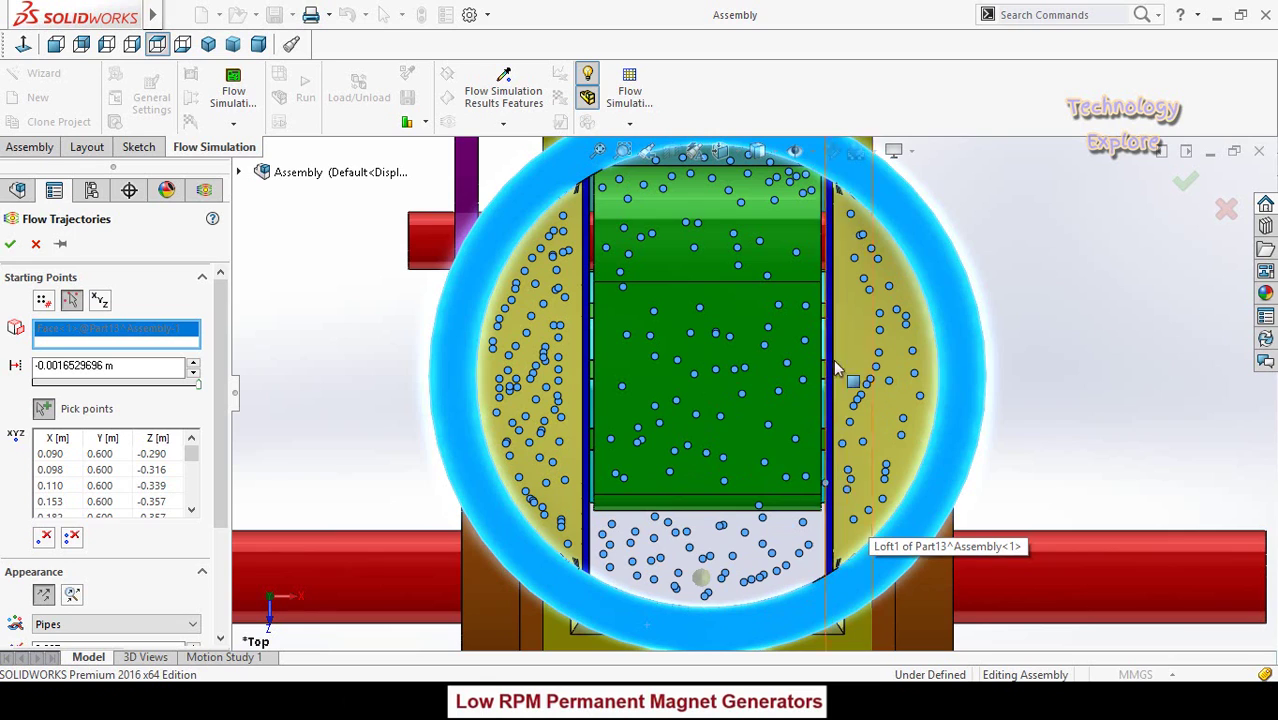
Display the trajectories as Lines with a line width of 1, coloured by Velocity.
scroll(847, 362, up, 4)
middle_drag(847, 362, 546, 402)
scroll(3, 540, down, 3)
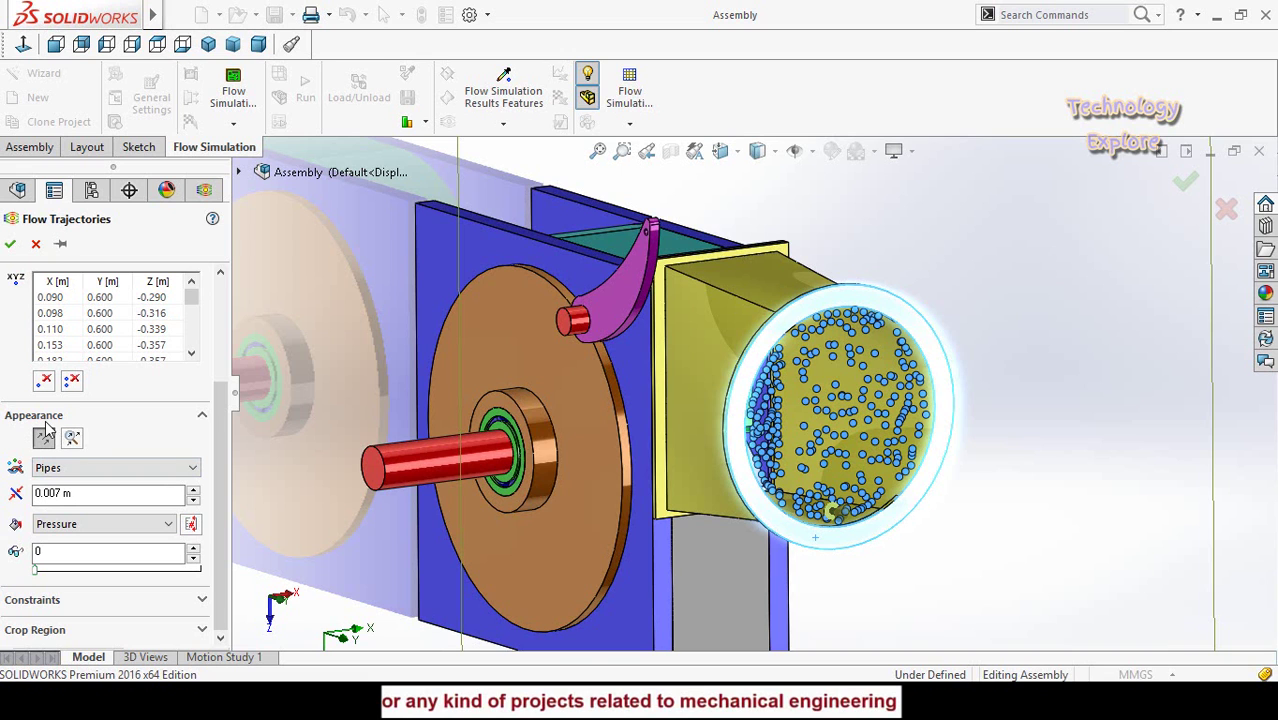
scroll(468, 493, up, 2)
middle_drag(402, 474, 424, 490)
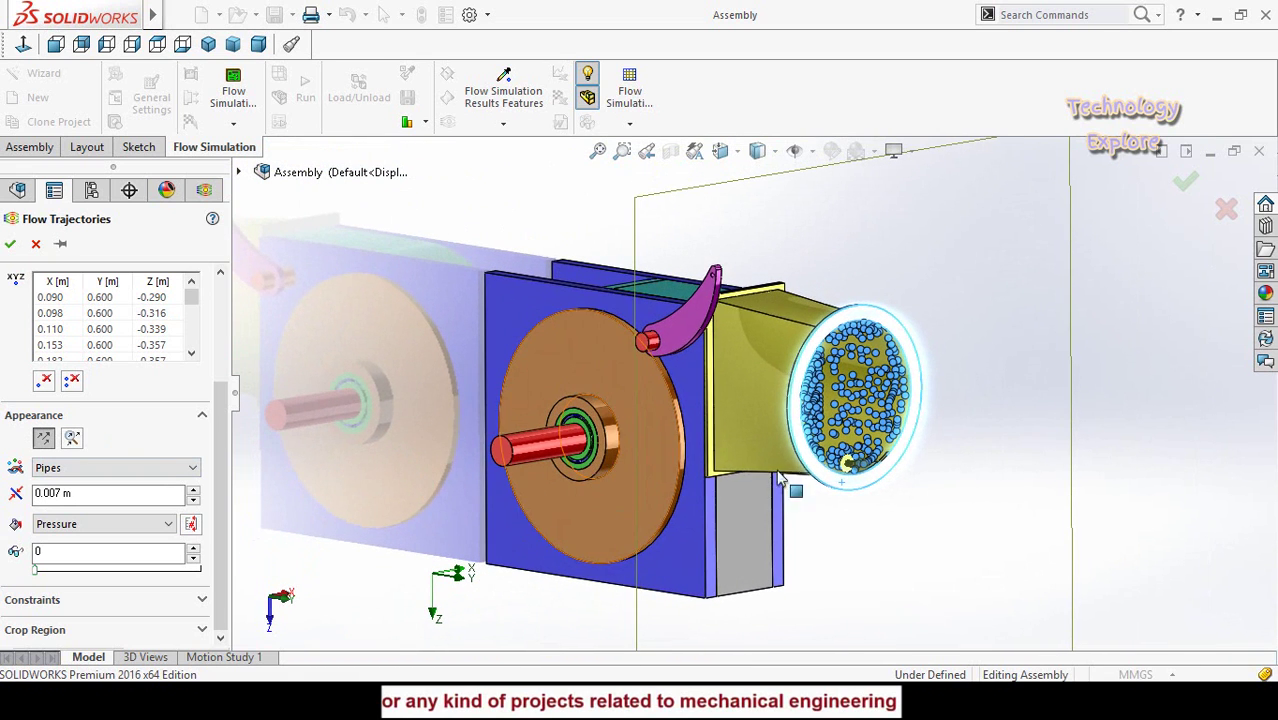
click(90, 468)
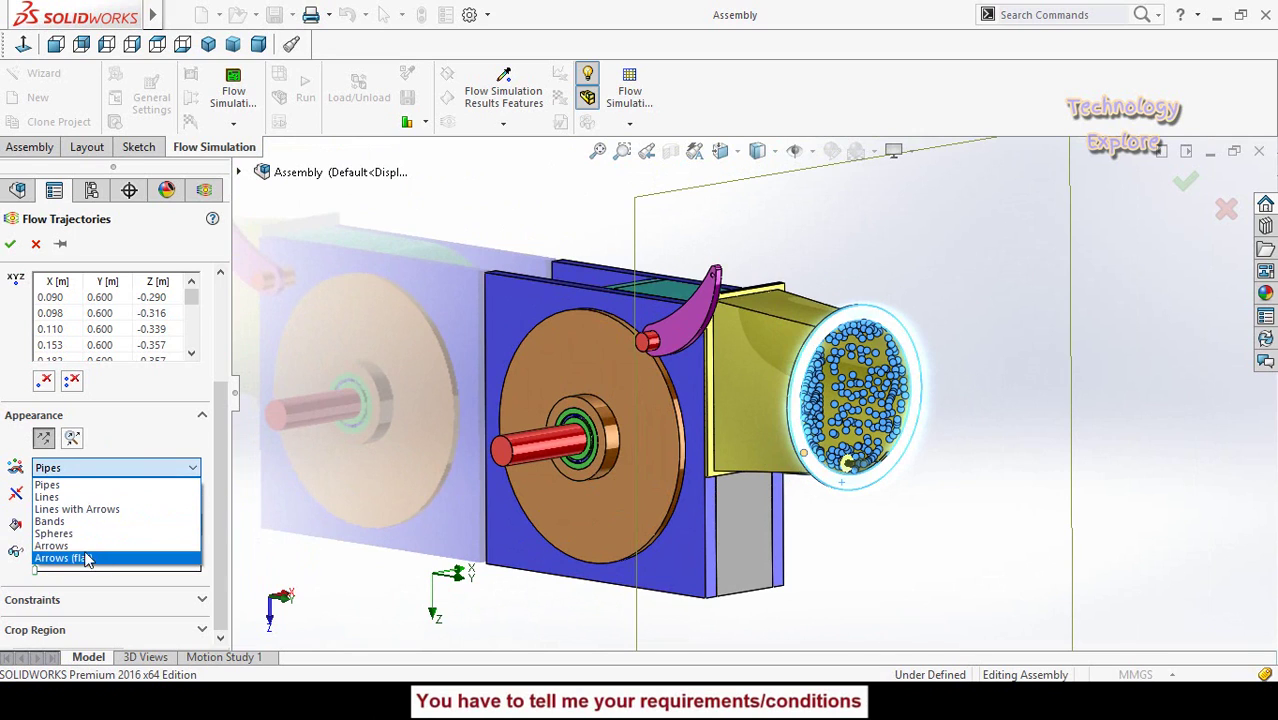
click(76, 498)
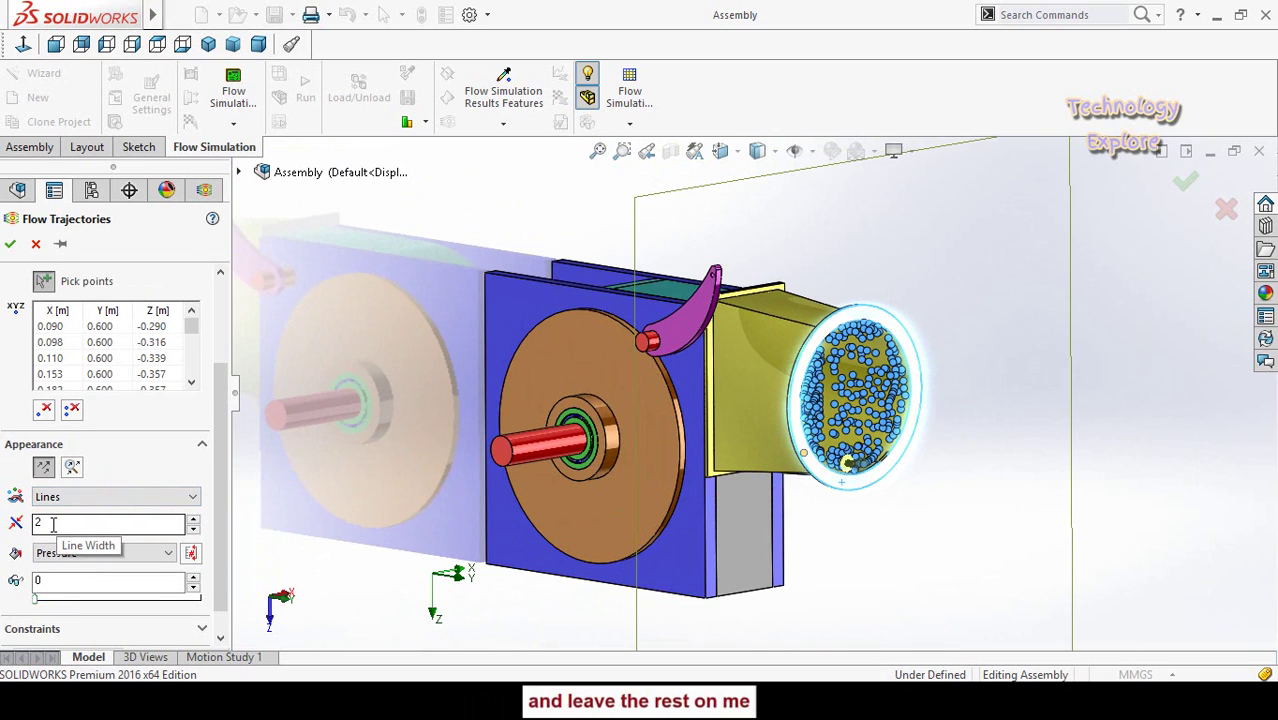
double_click(53, 524)
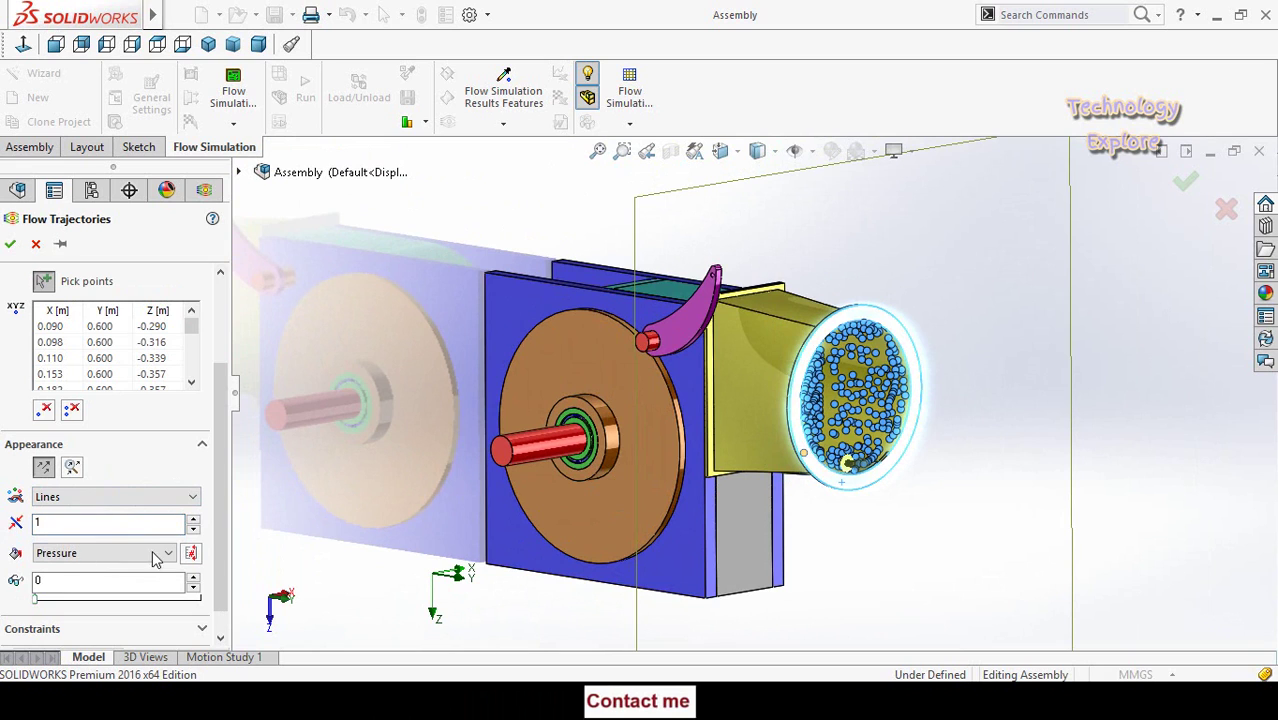
scroll(150, 556, down, 1)
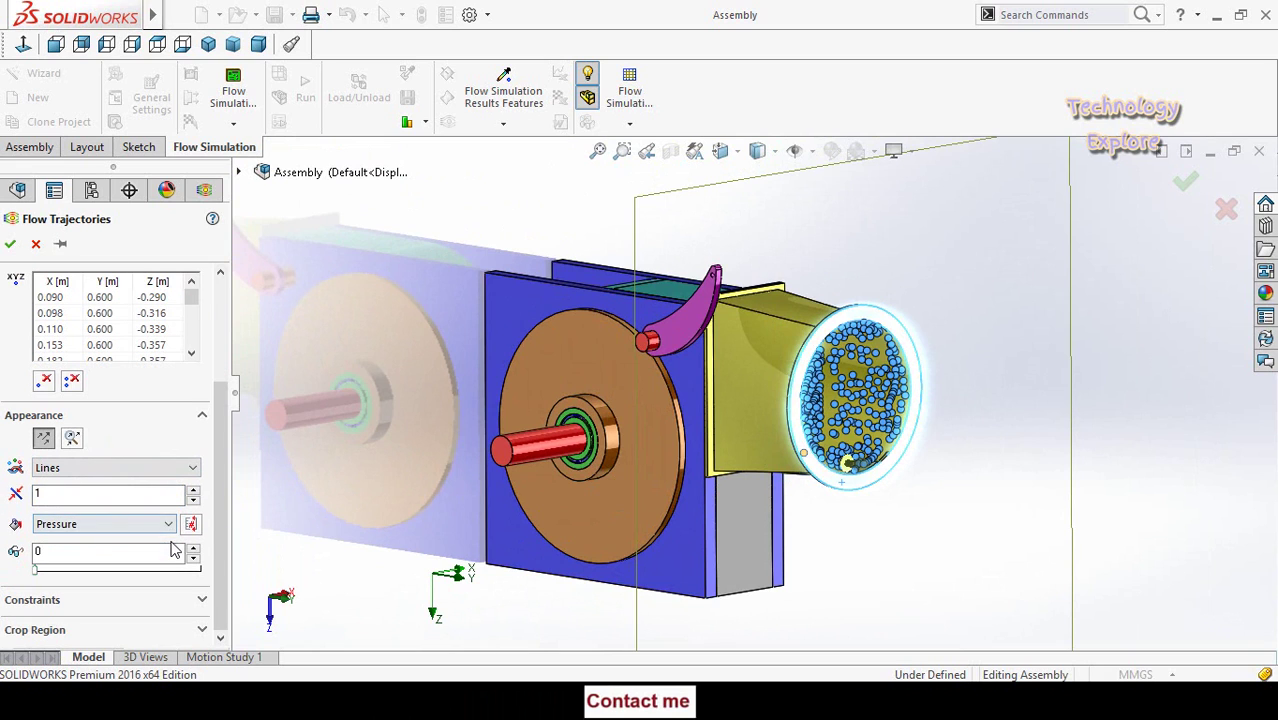
click(87, 528)
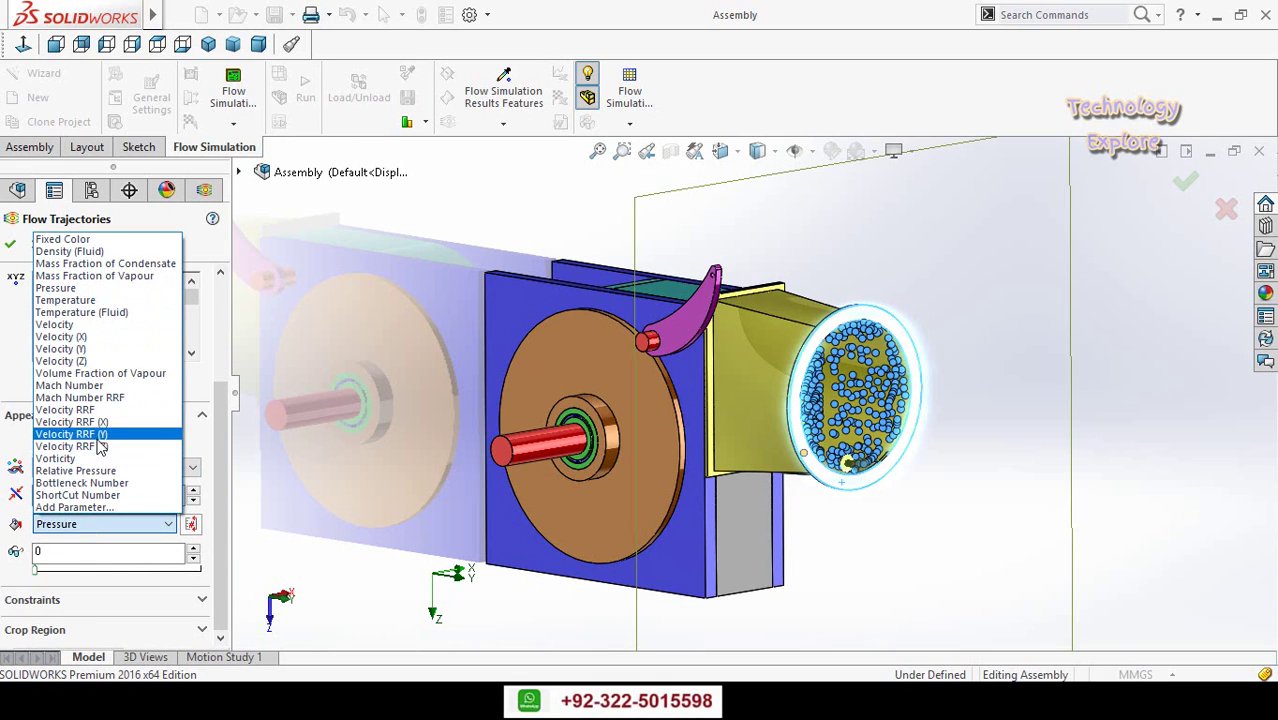
click(70, 325)
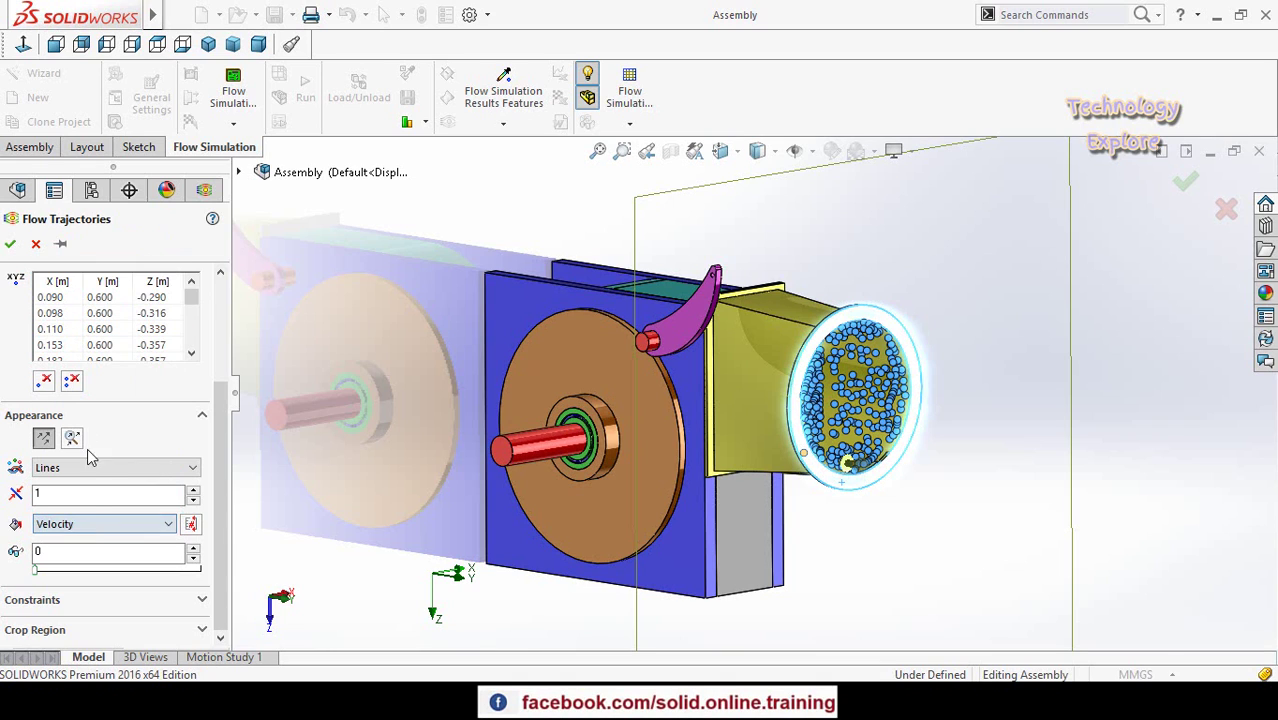
Keep Velocity as the colouring parameter and generate the flow trajectories from the picked starting points.
click(72, 527)
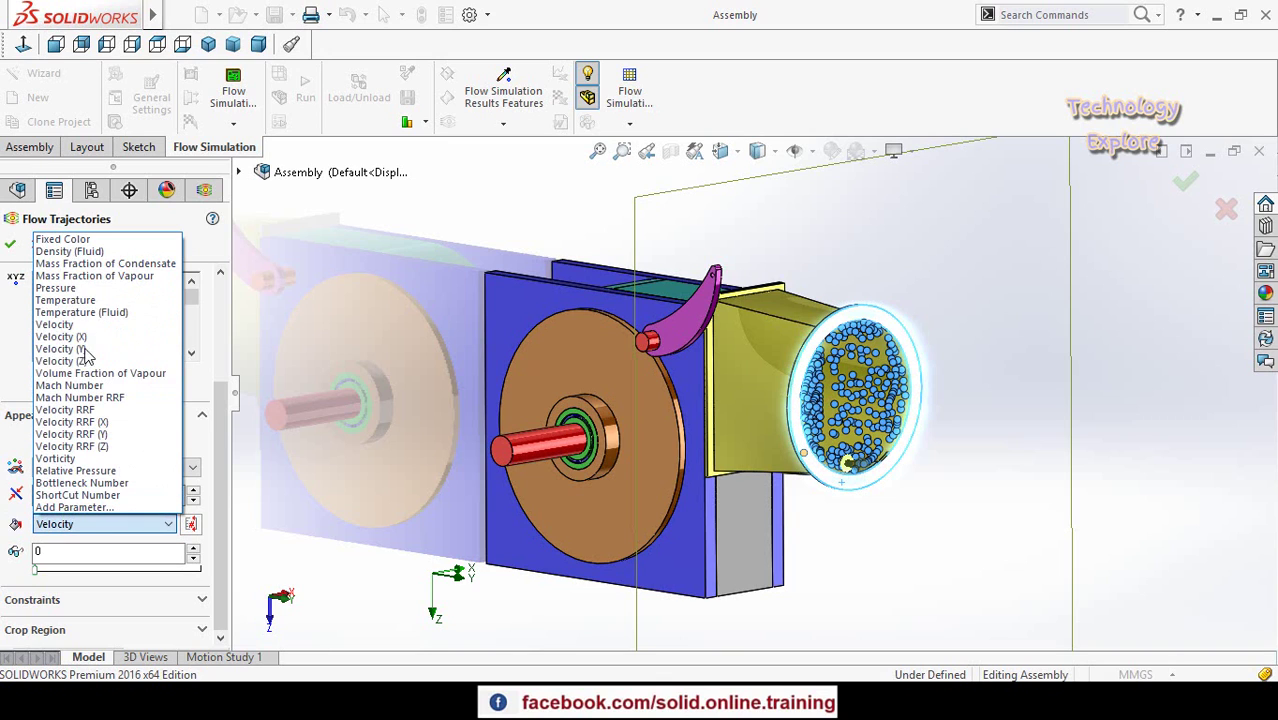
click(28, 565)
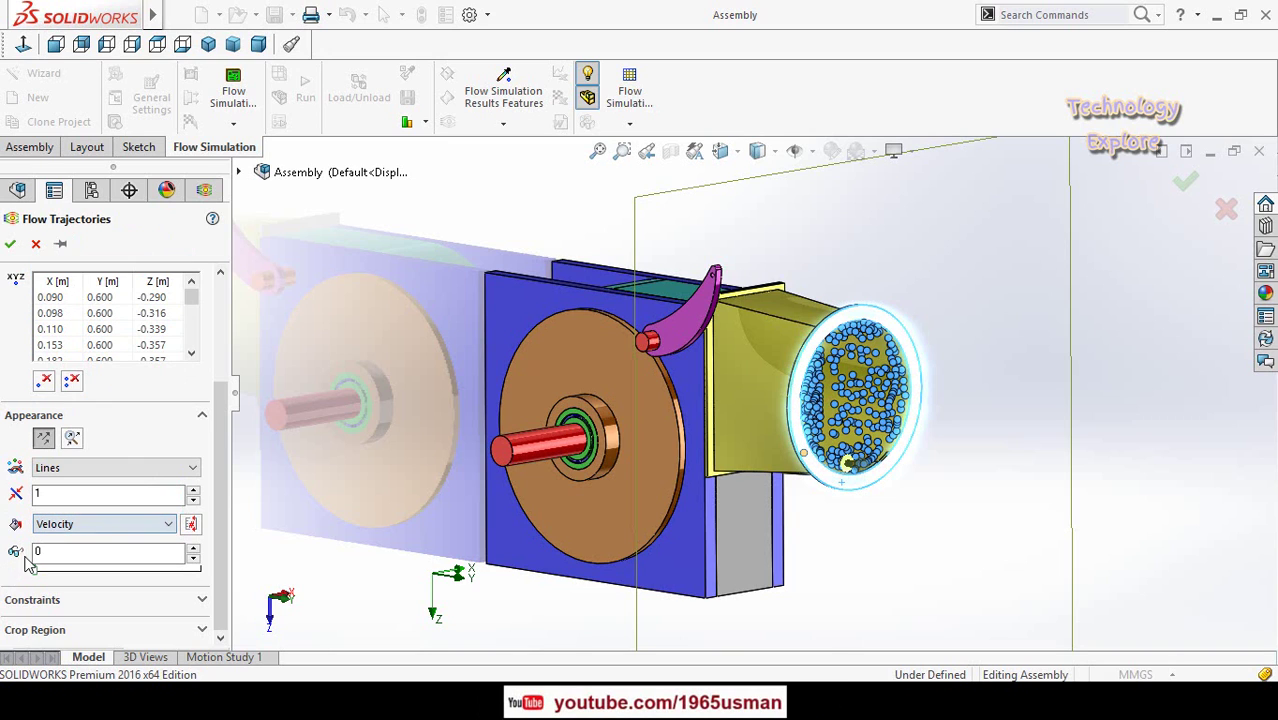
click(11, 246)
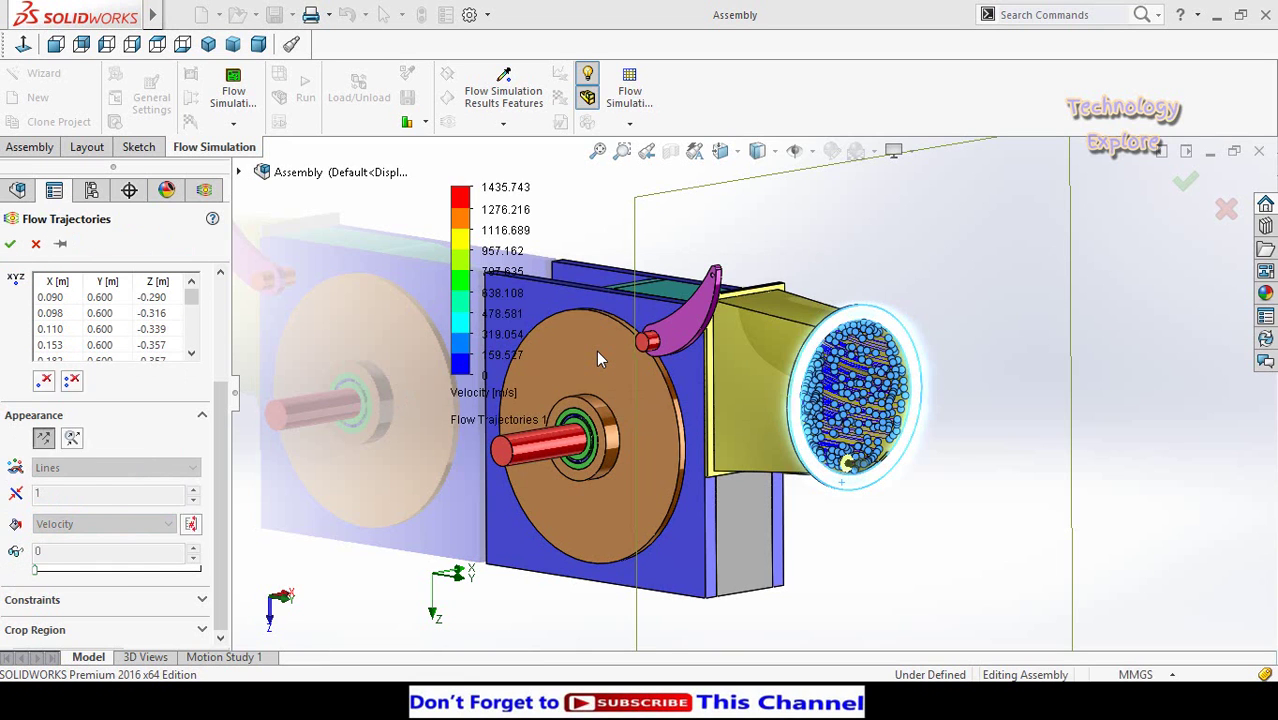
Set the maximum of the velocity colour legend to 110 m/s.
middle_drag(714, 494, 756, 517)
scroll(753, 505, up, 2)
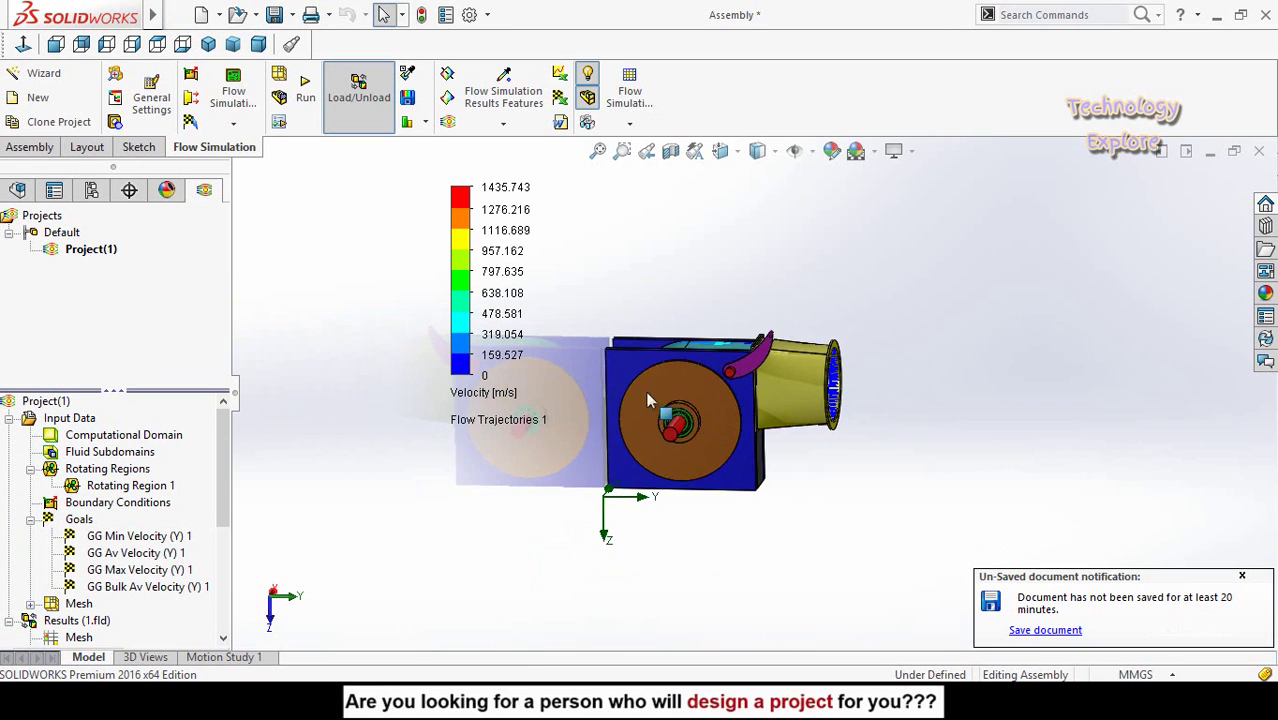
scroll(660, 355, down, 3)
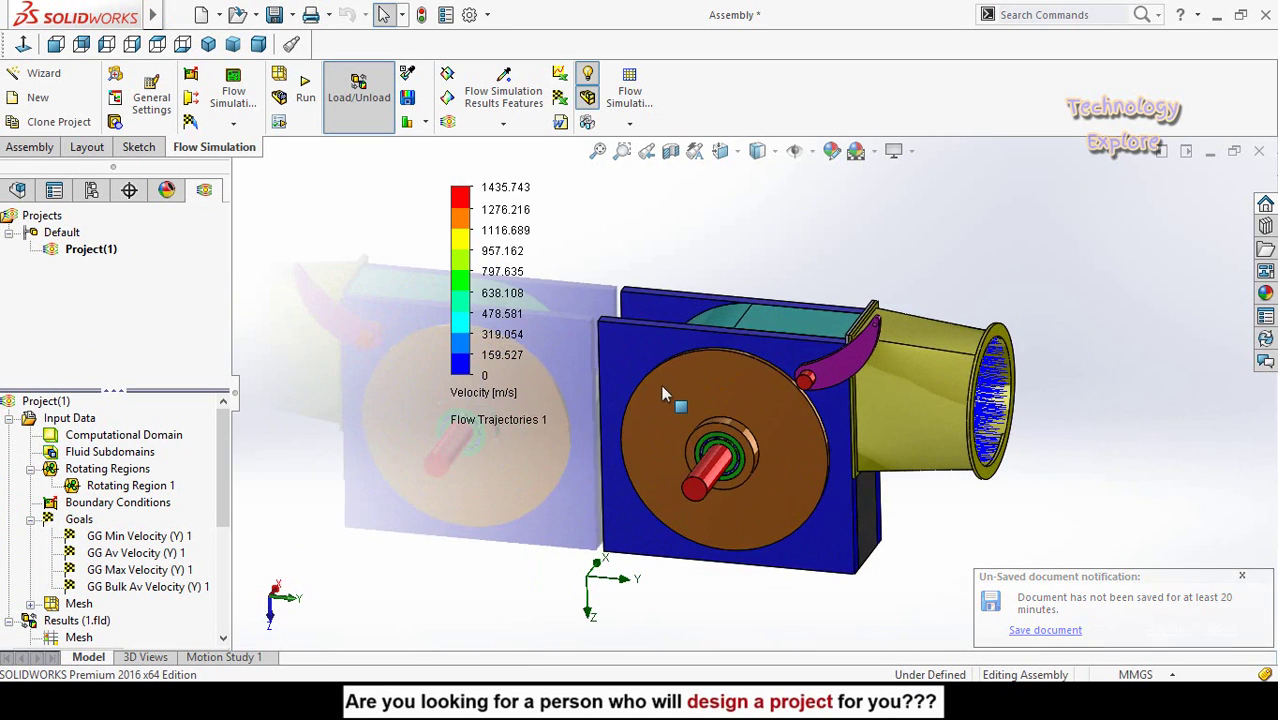
middle_drag(667, 352, 659, 350)
scroll(600, 380, up, 3)
scroll(548, 362, down, 3)
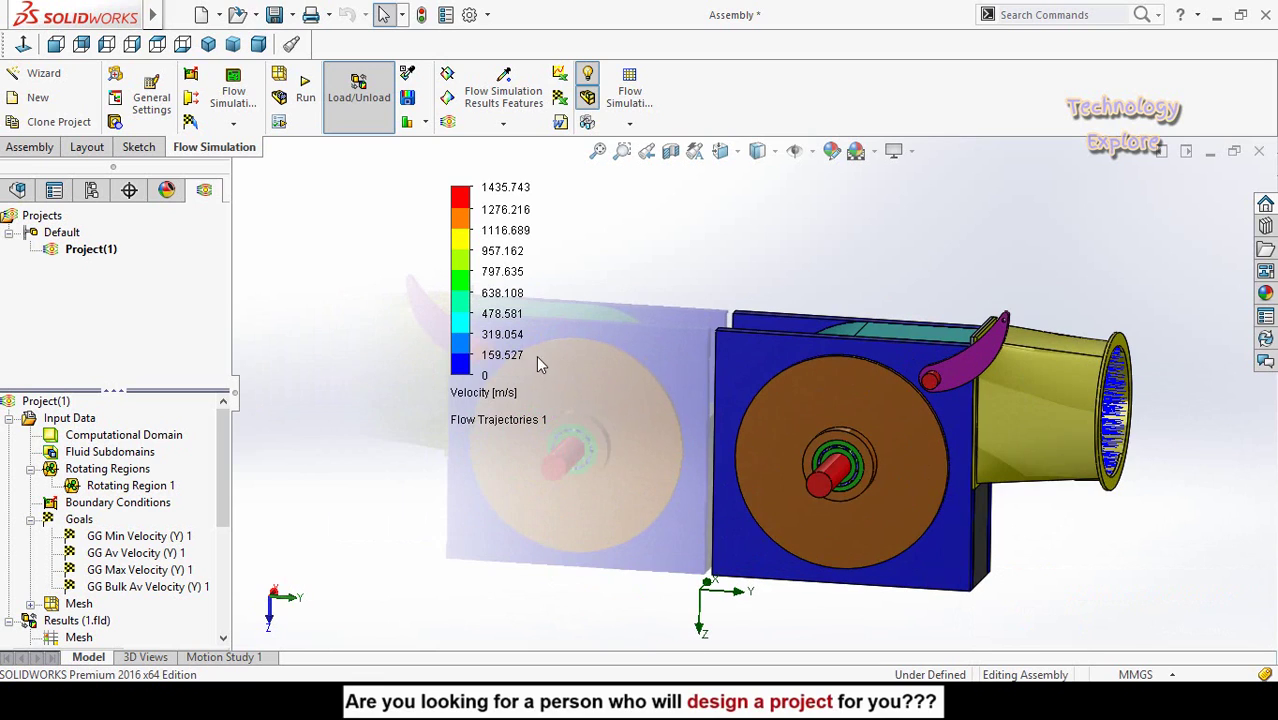
mouse_move(501, 393)
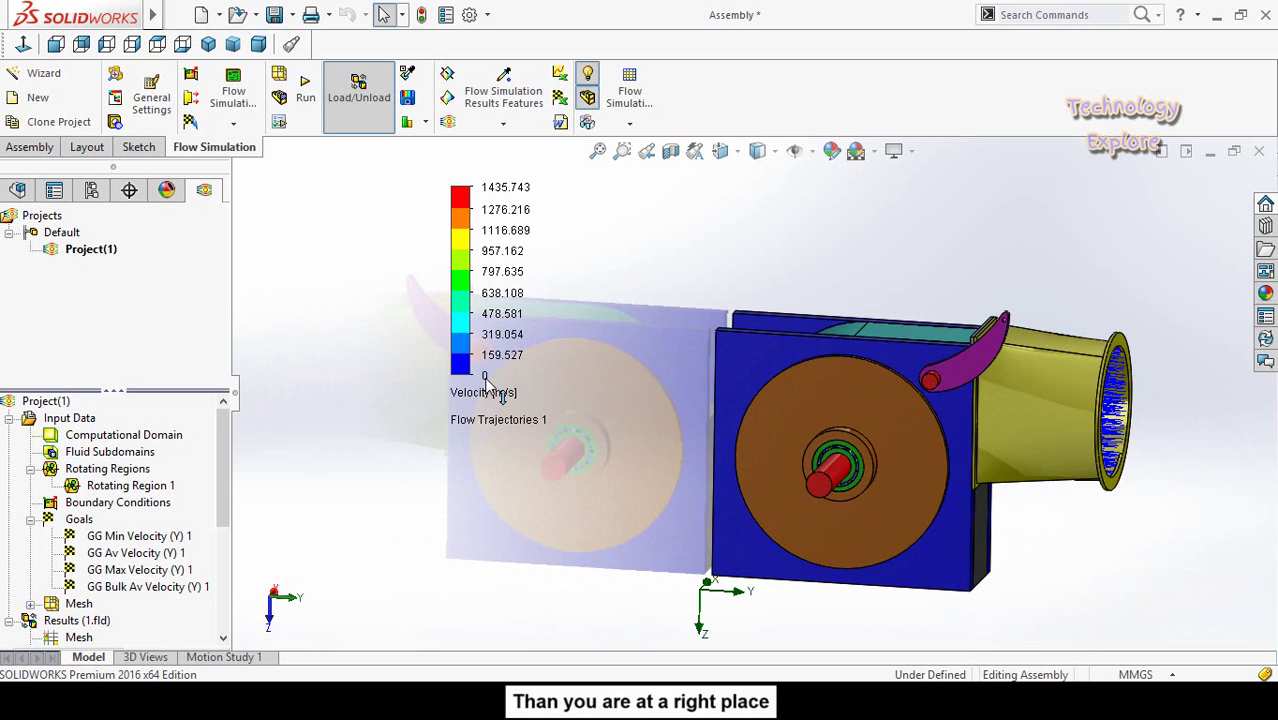
click(505, 195)
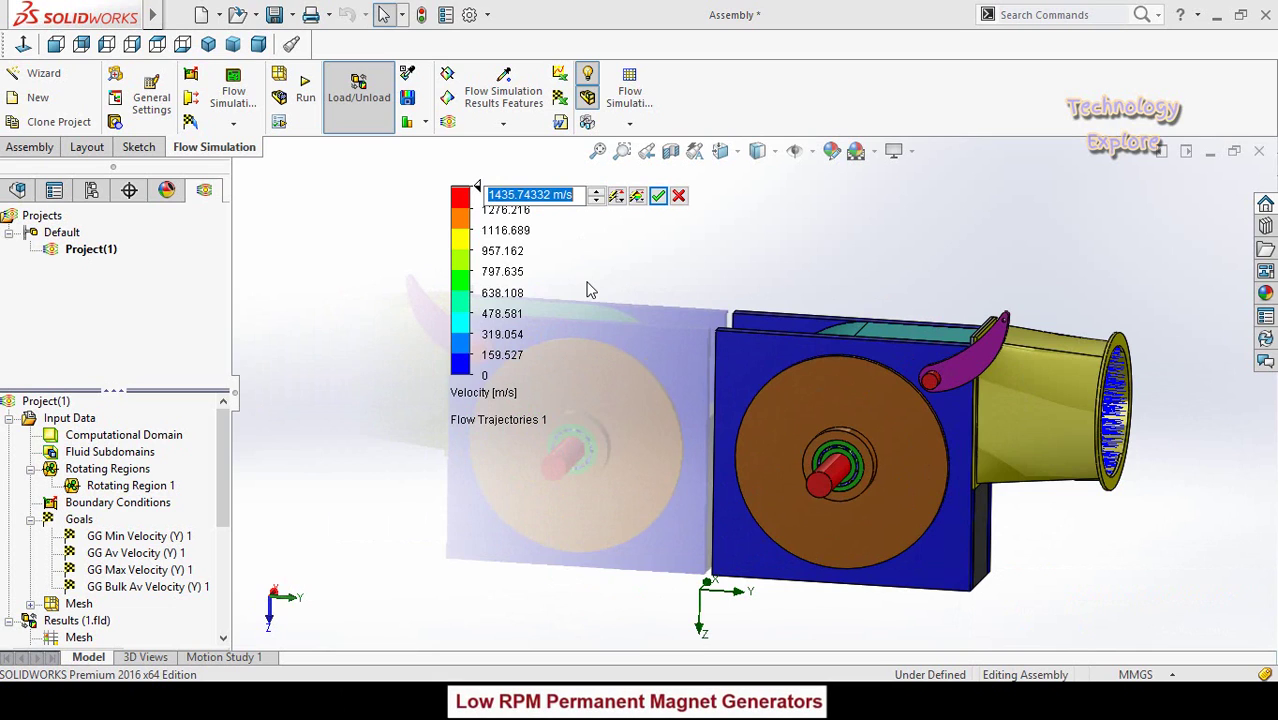
text(110)
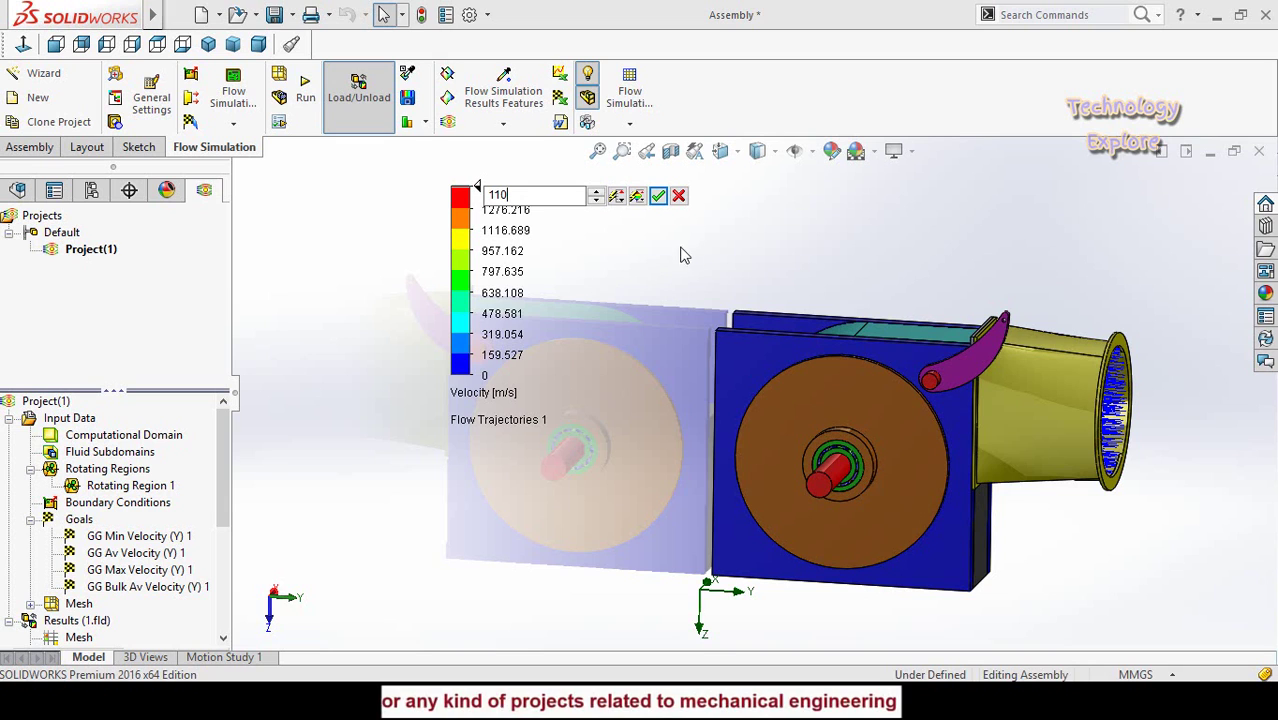
click(658, 196)
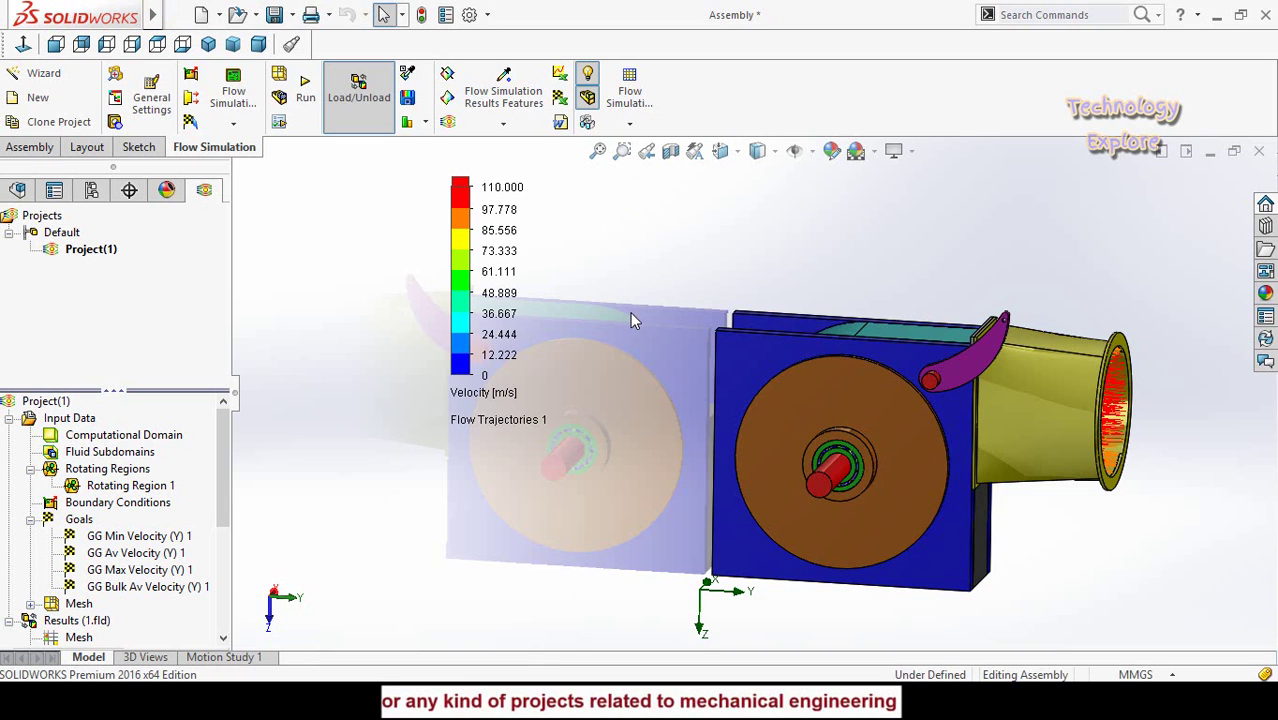
Hide the blue front side plate and the brown cover disc of the turbine housing.
middle_drag(628, 312, 631, 360)
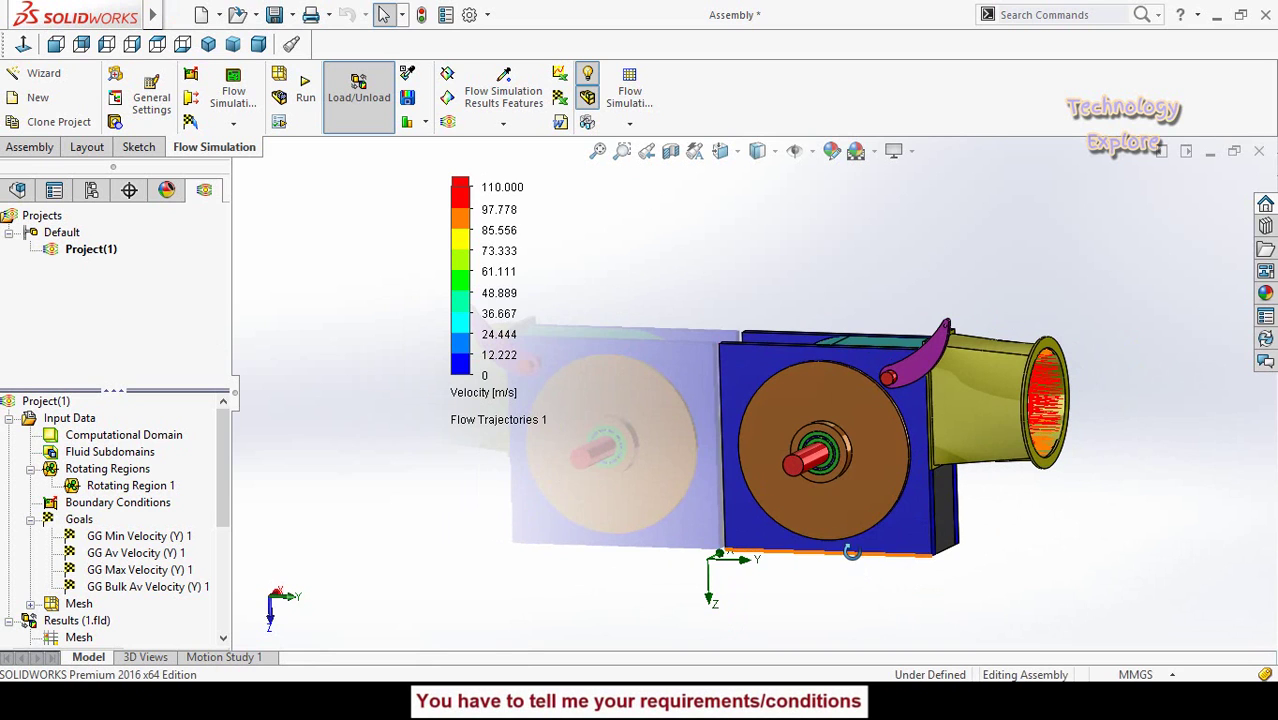
middle_drag(693, 535, 864, 590)
middle_drag(909, 502, 903, 479)
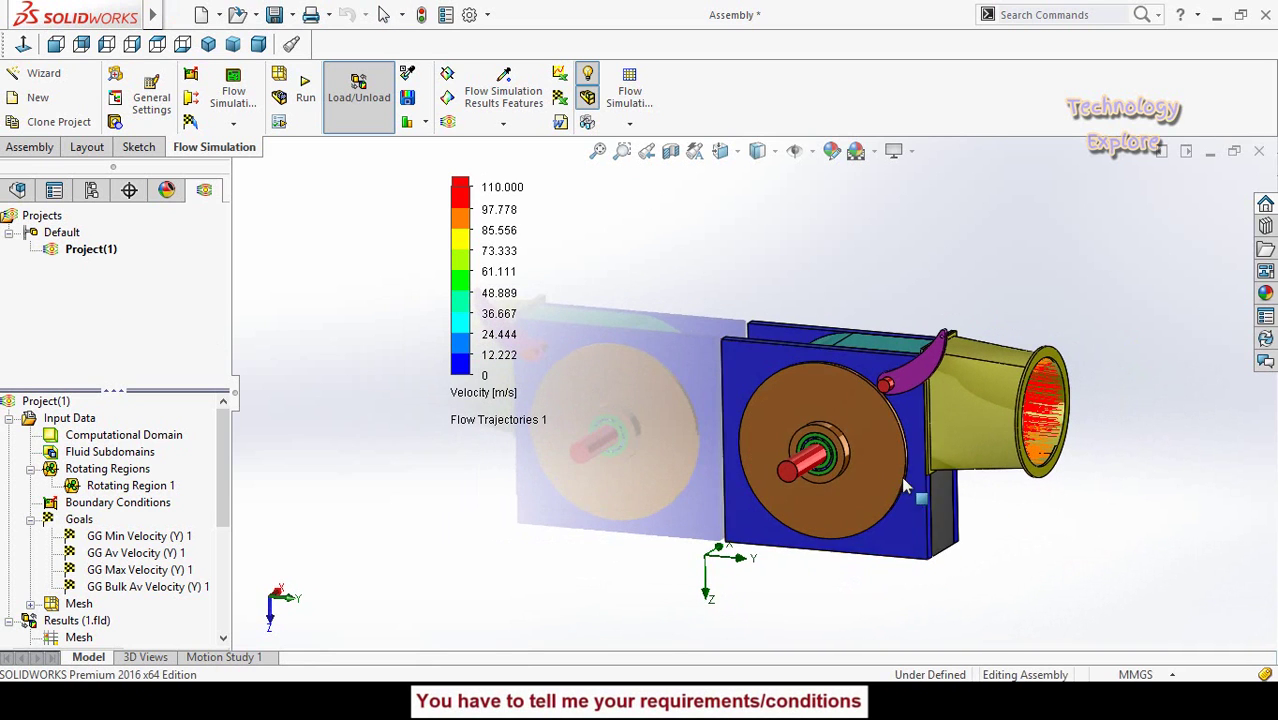
scroll(925, 416, down, 1)
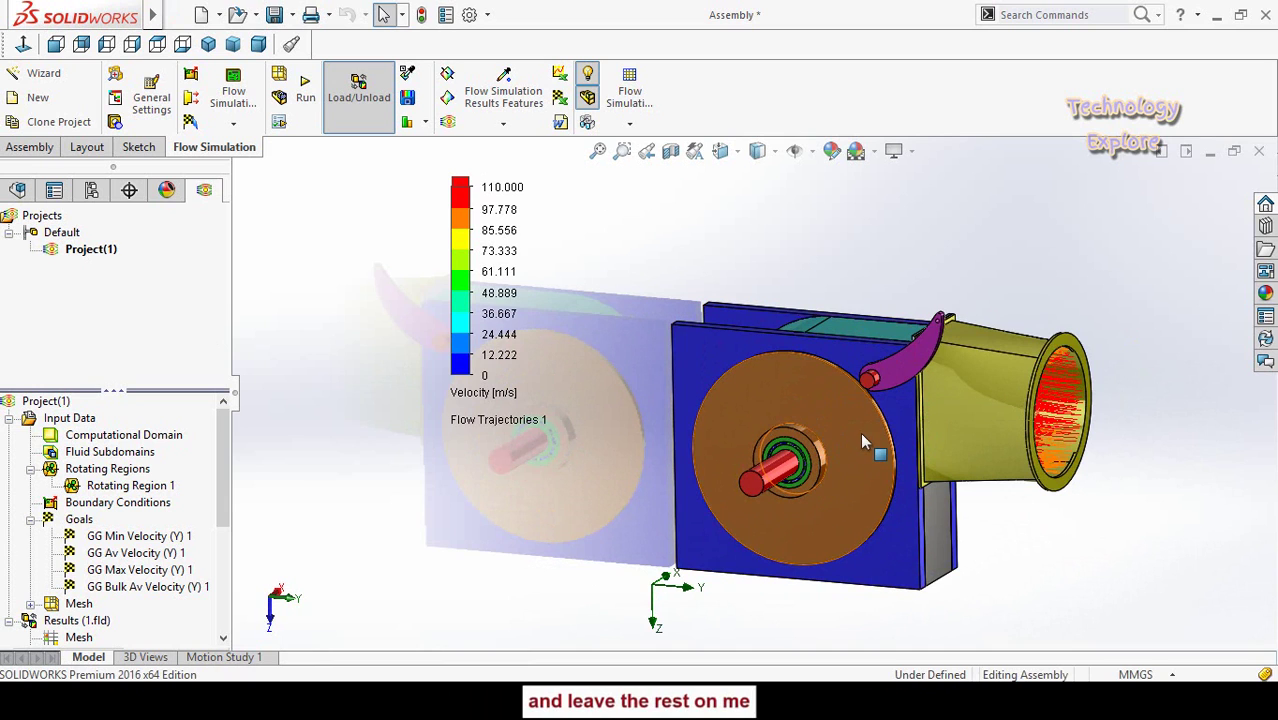
click(905, 450)
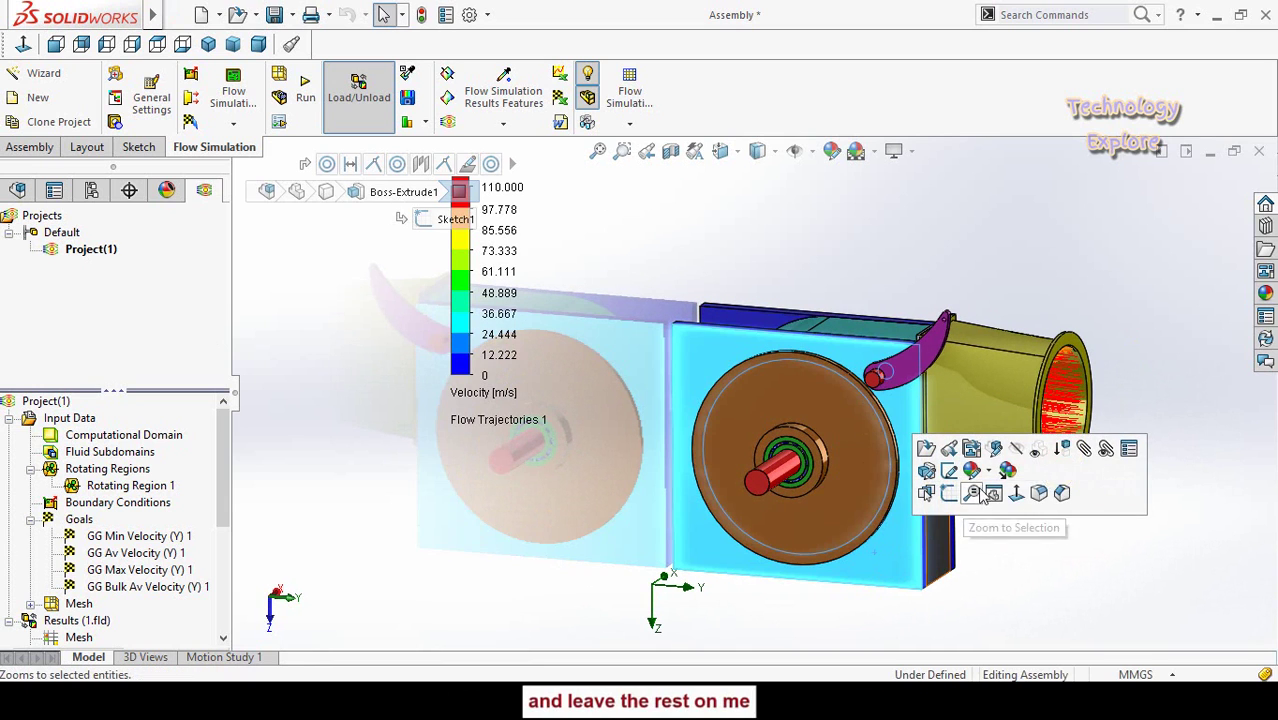
click(1036, 449)
click(829, 511)
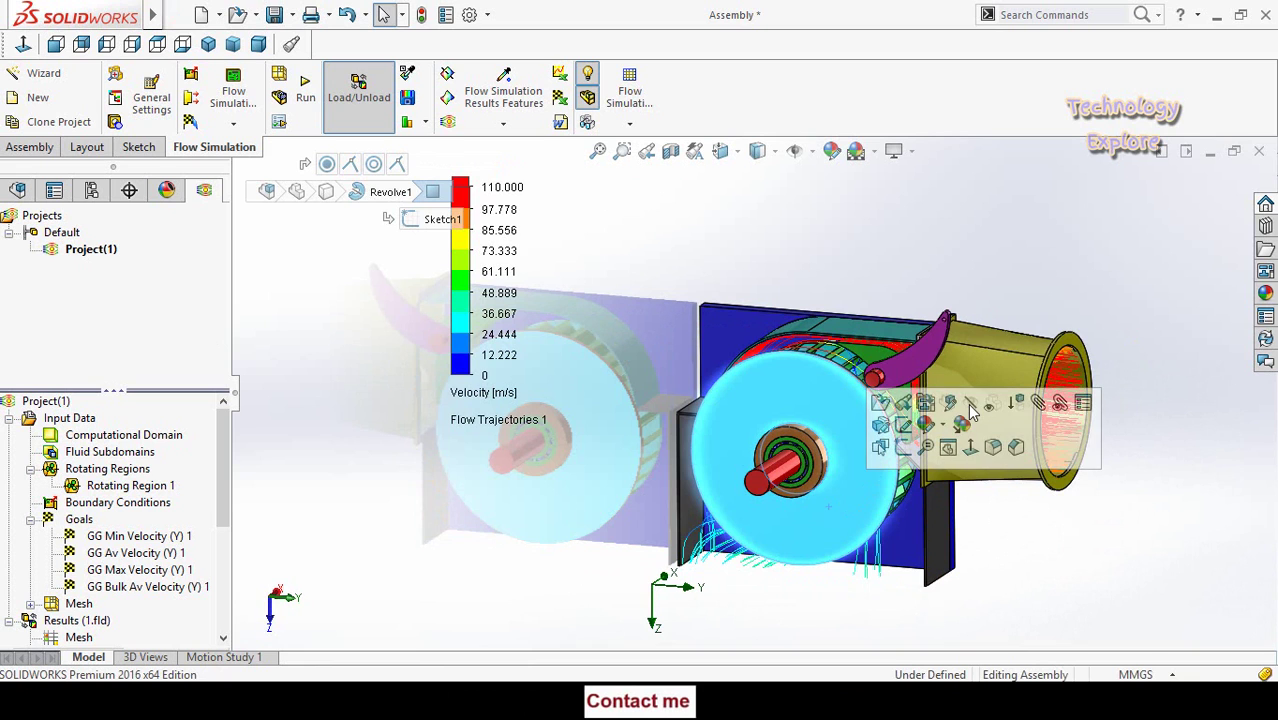
click(968, 404)
Hide the front runner disc and the bearing around the red shaft to expose the blades and inner trajectories.
scroll(840, 460, down, 3)
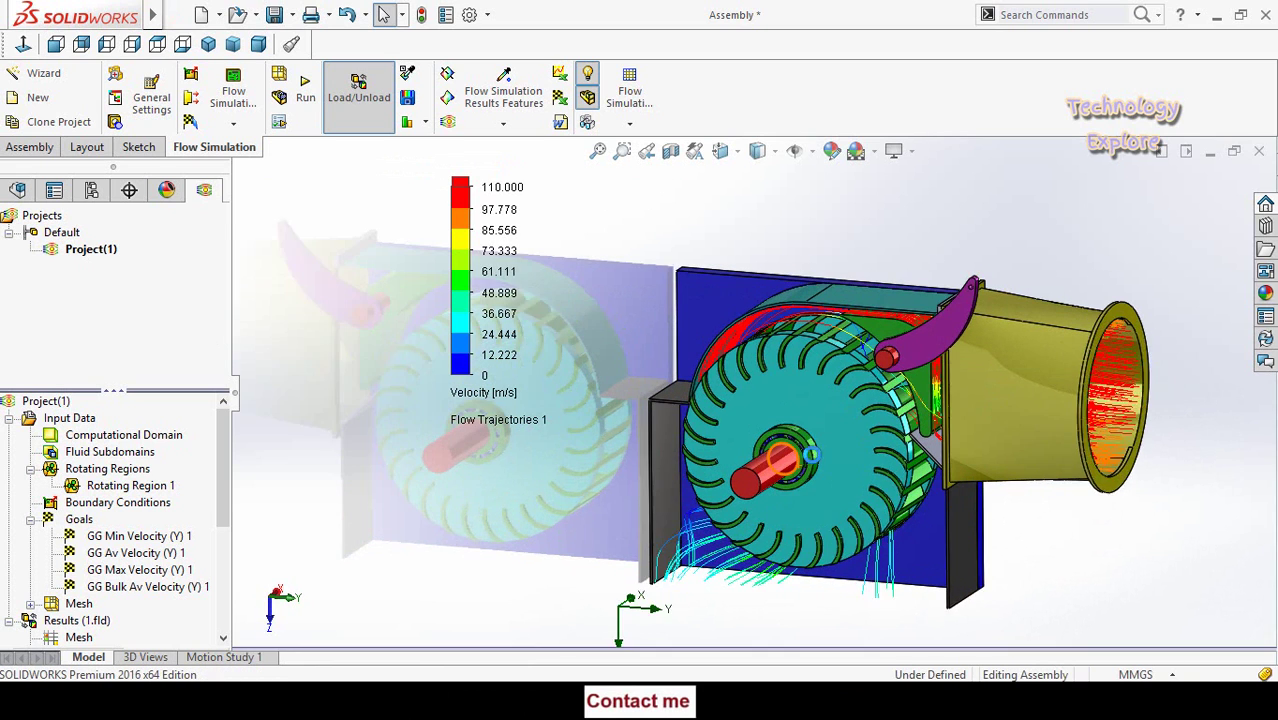
click(841, 438)
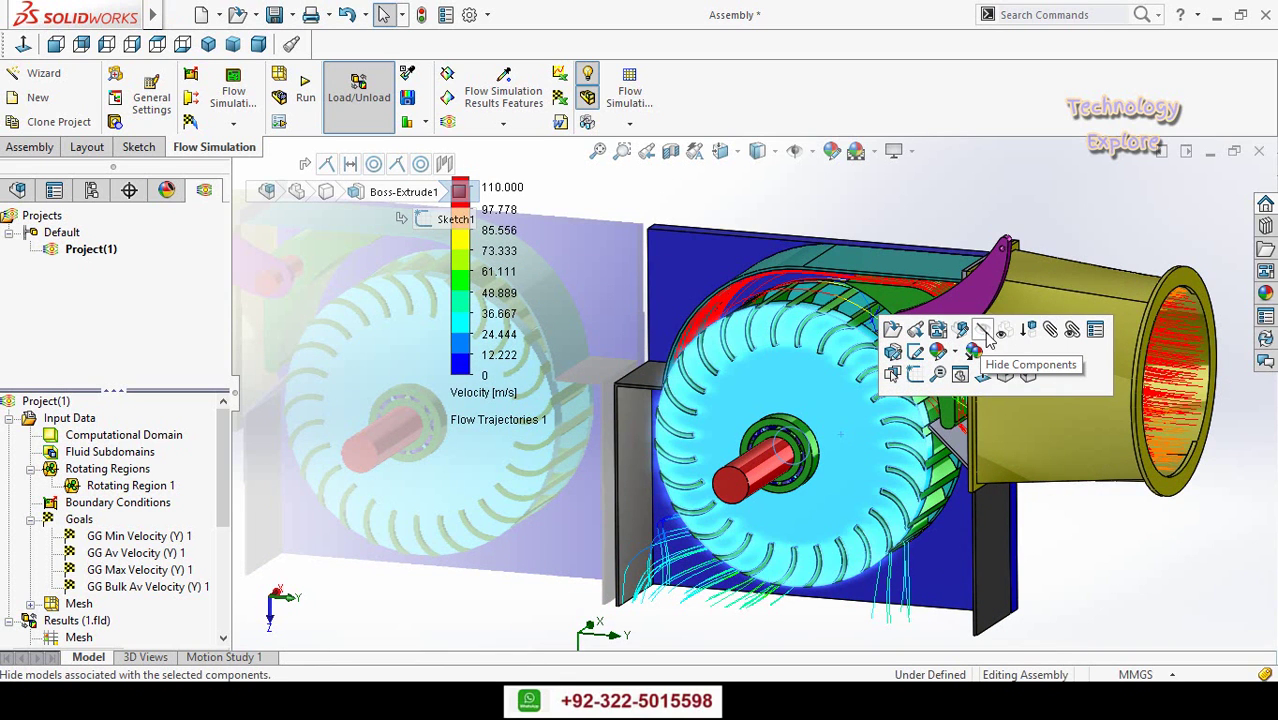
click(962, 338)
click(772, 458)
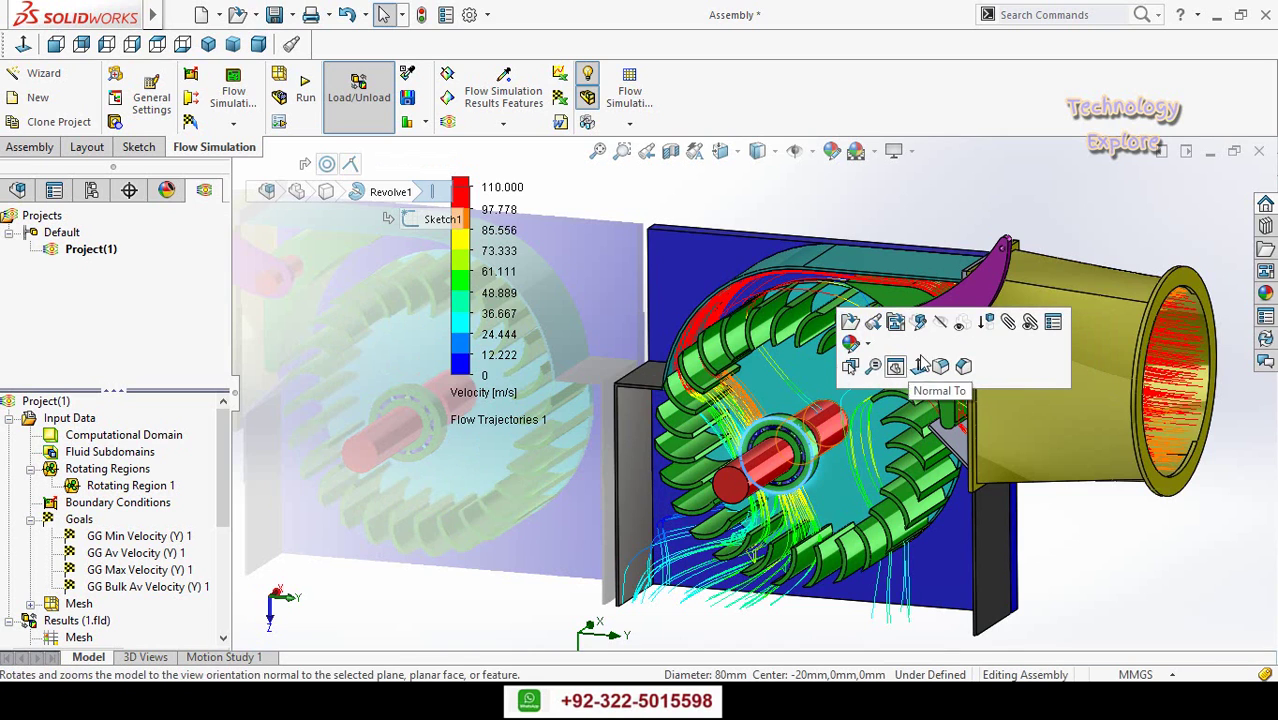
click(941, 324)
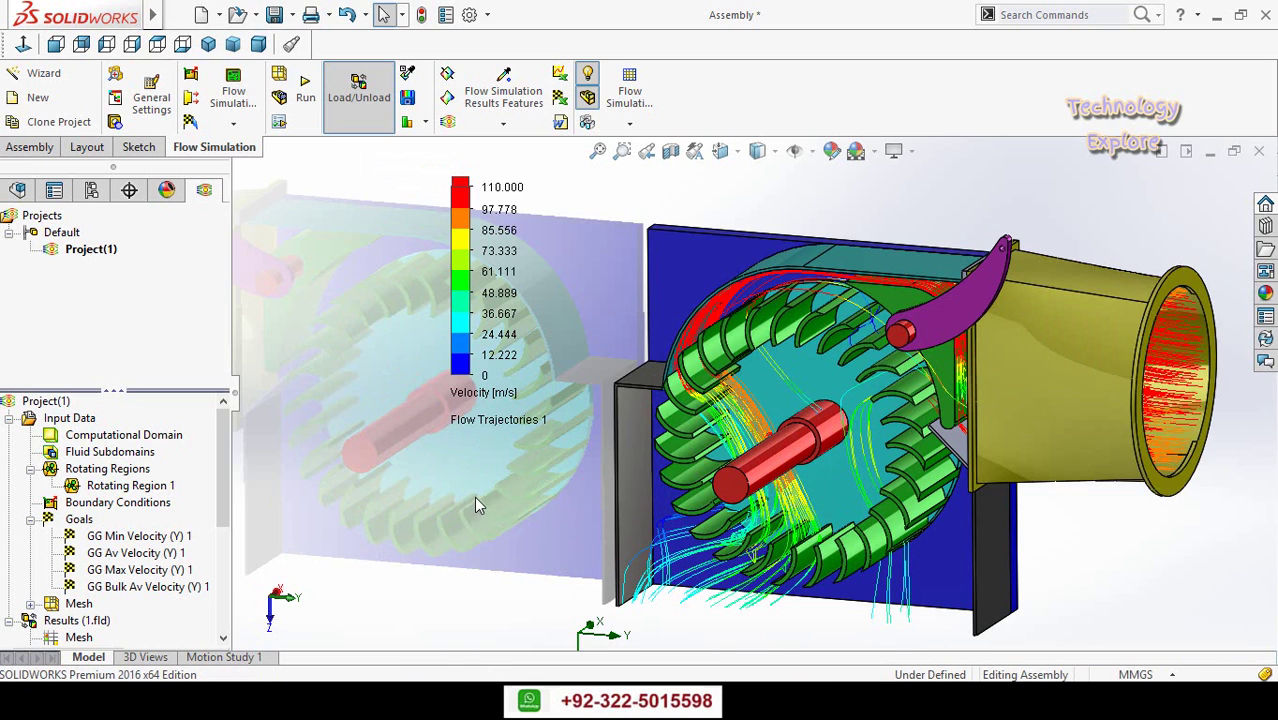
View the turbine straight from the side and examine the velocity trajectories around the guide vane, through the runner and at the outlet.
middle_drag(474, 496, 490, 496)
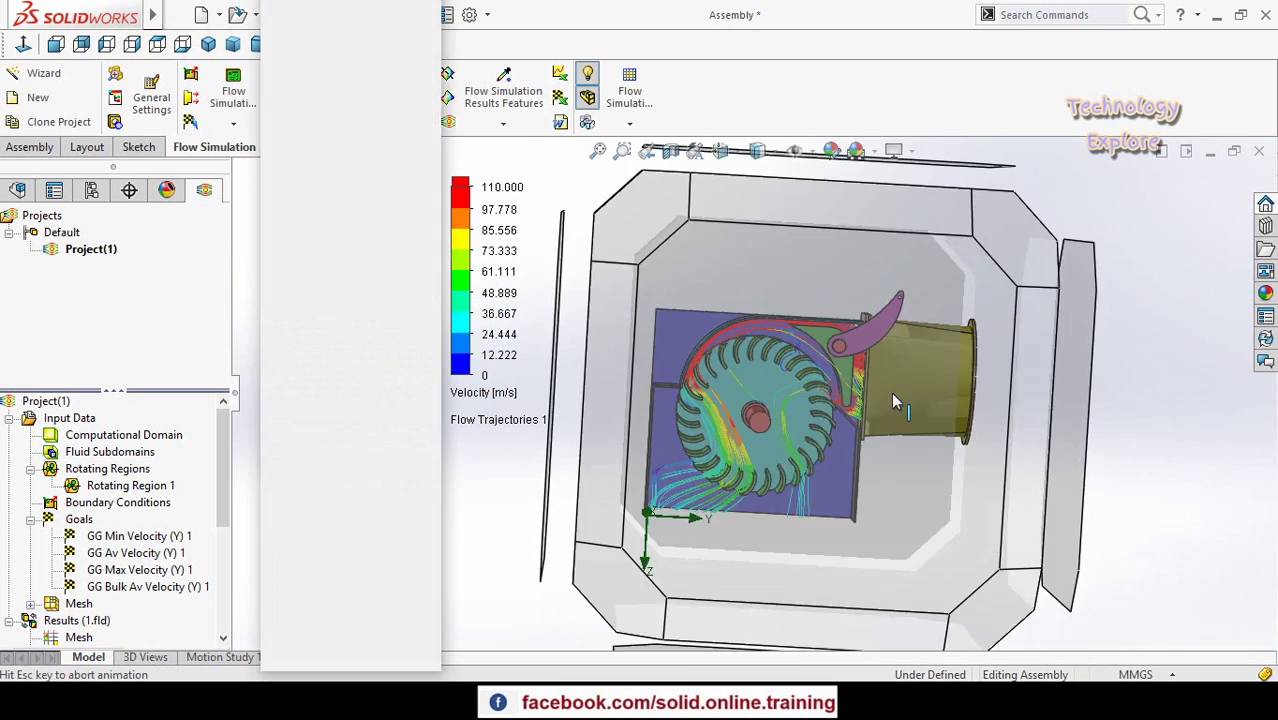
click(722, 323)
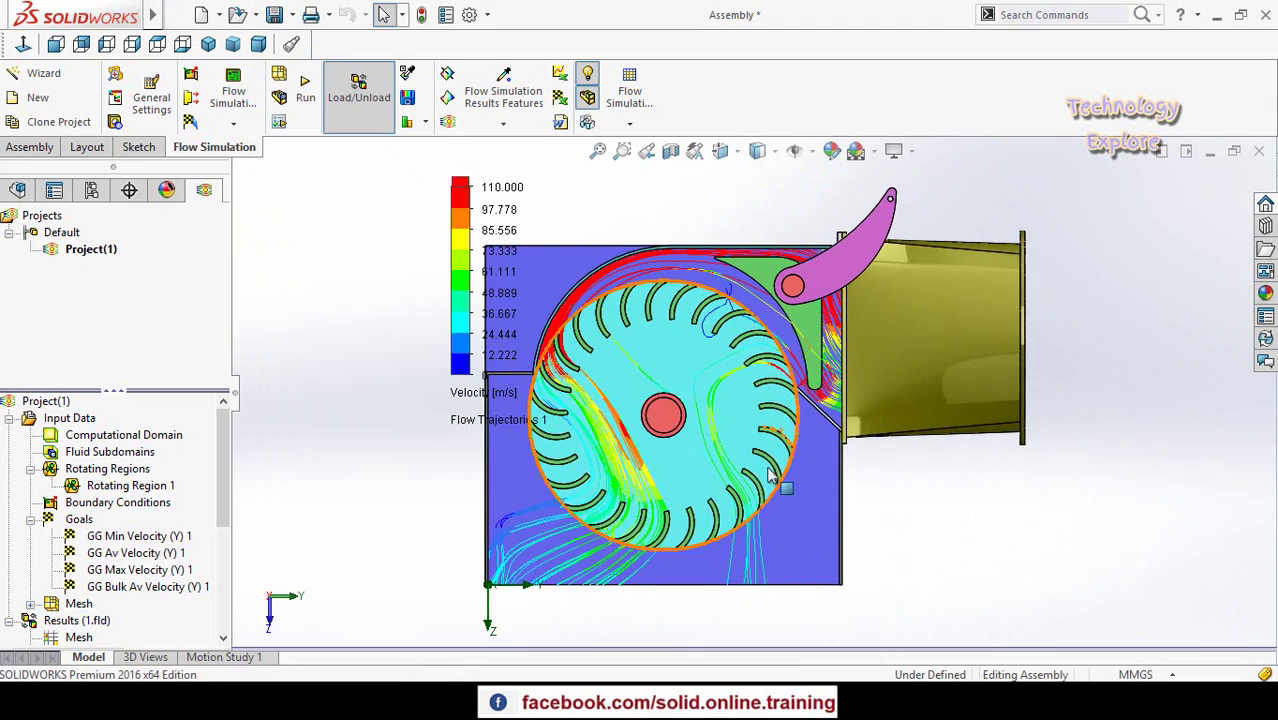
scroll(738, 462, down, 1)
ctrl+middle_drag(690, 414, 798, 393)
scroll(759, 311, down, 2)
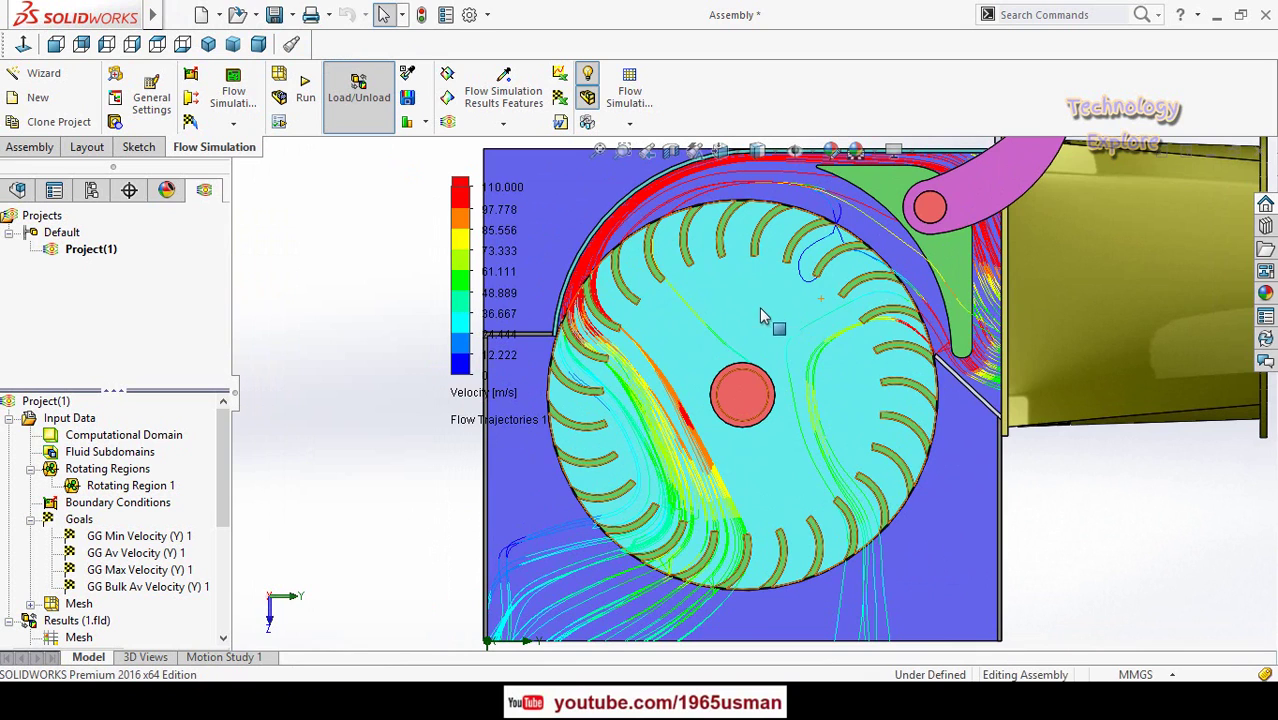
scroll(875, 203, up, 1)
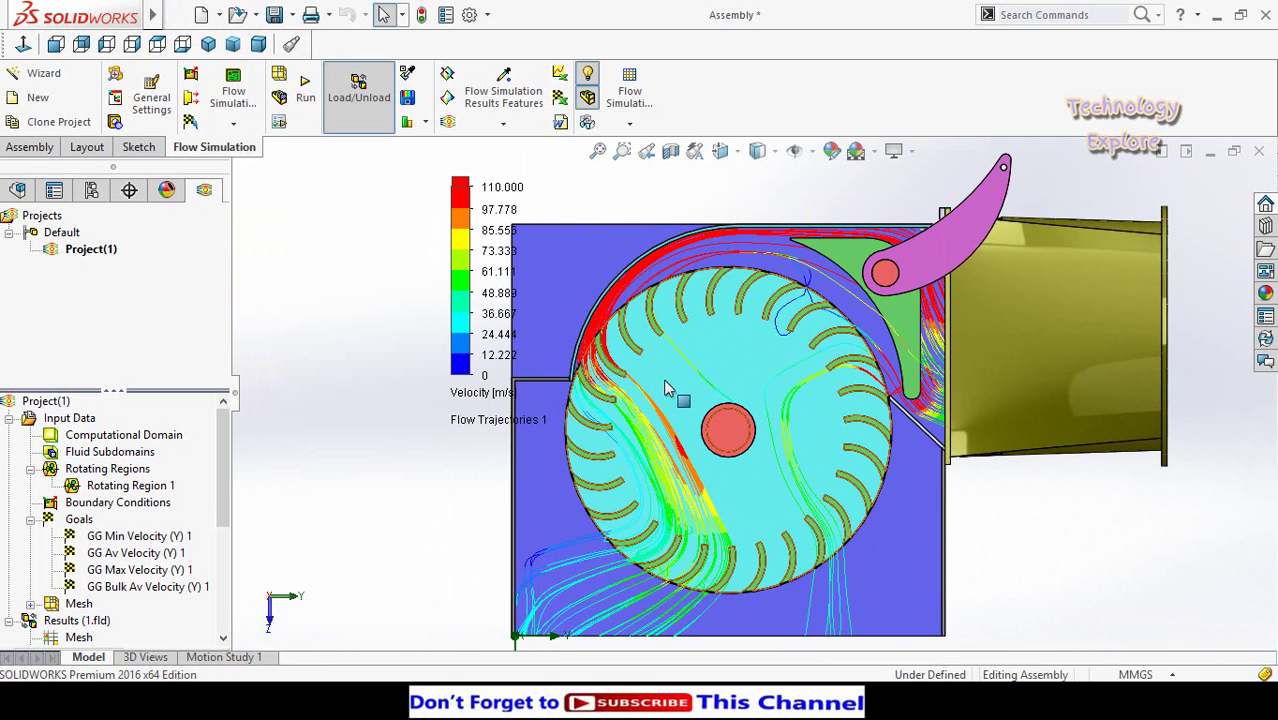
scroll(720, 522, down, 4)
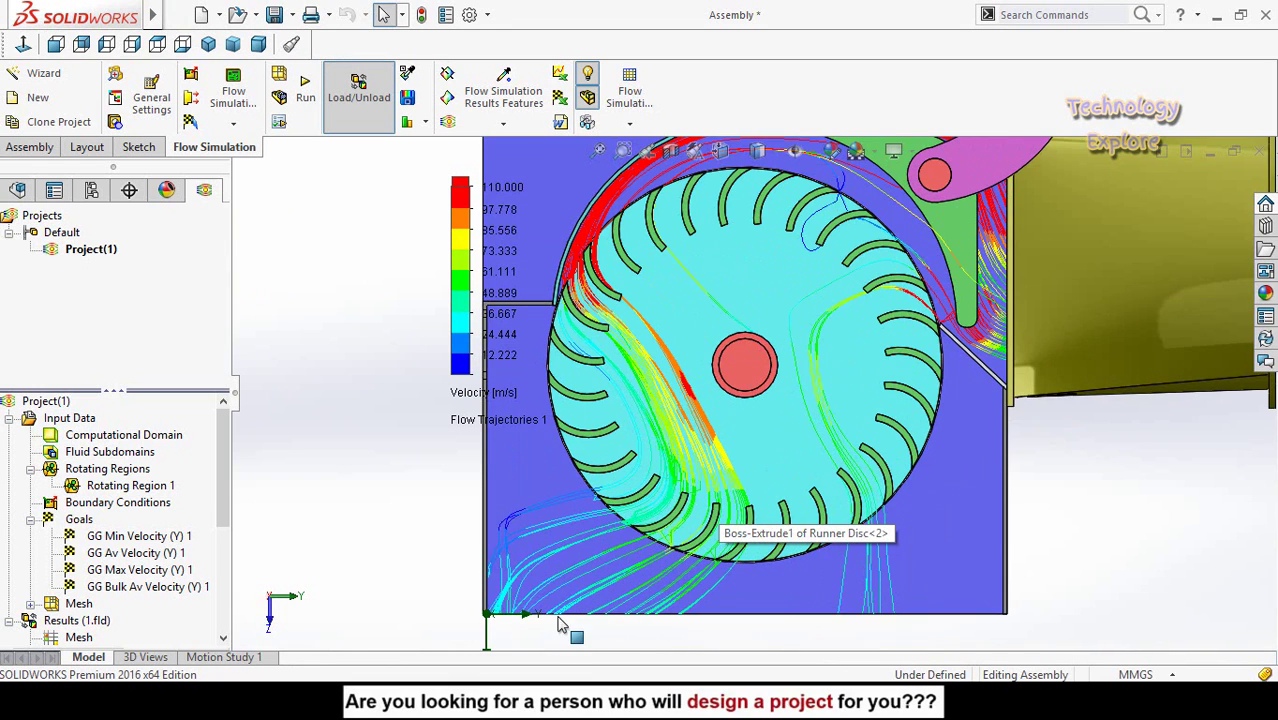
scroll(672, 562, up, 3)
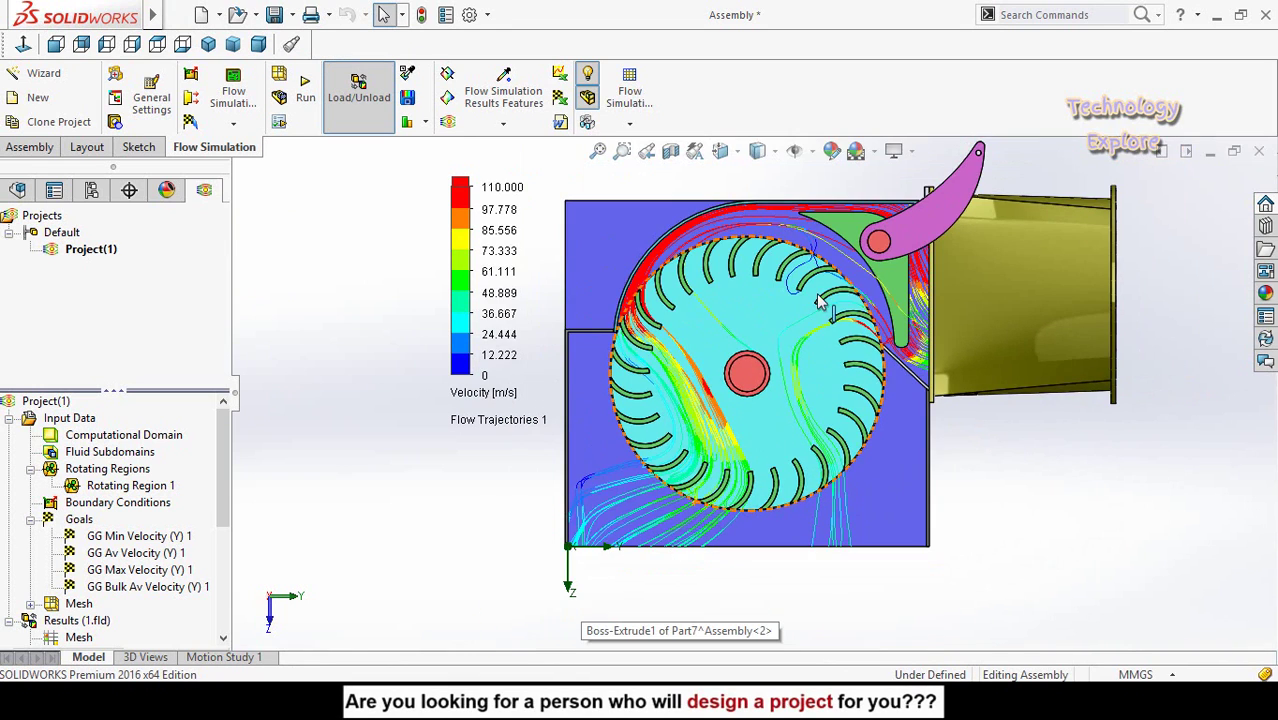
scroll(757, 338, down, 2)
scroll(757, 338, up, 2)
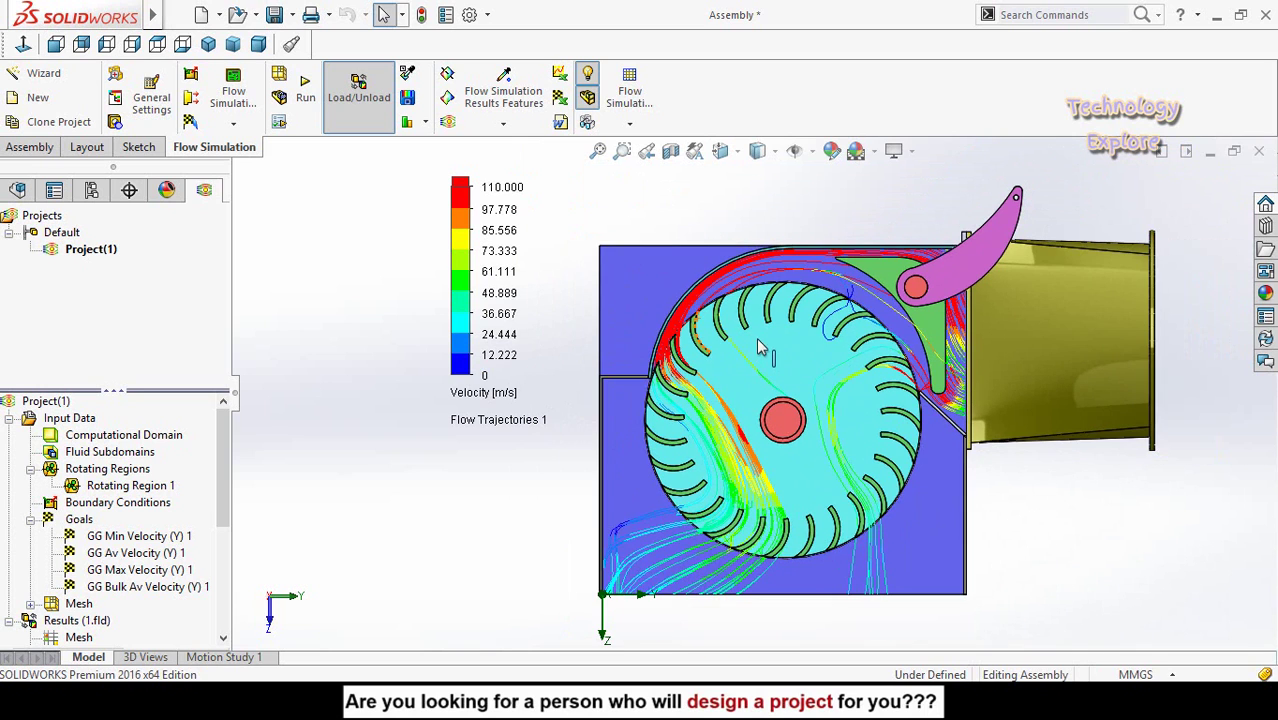
Colour the flow trajectories by Pressure and examine the distribution from the inlet through the runner.
click(481, 396)
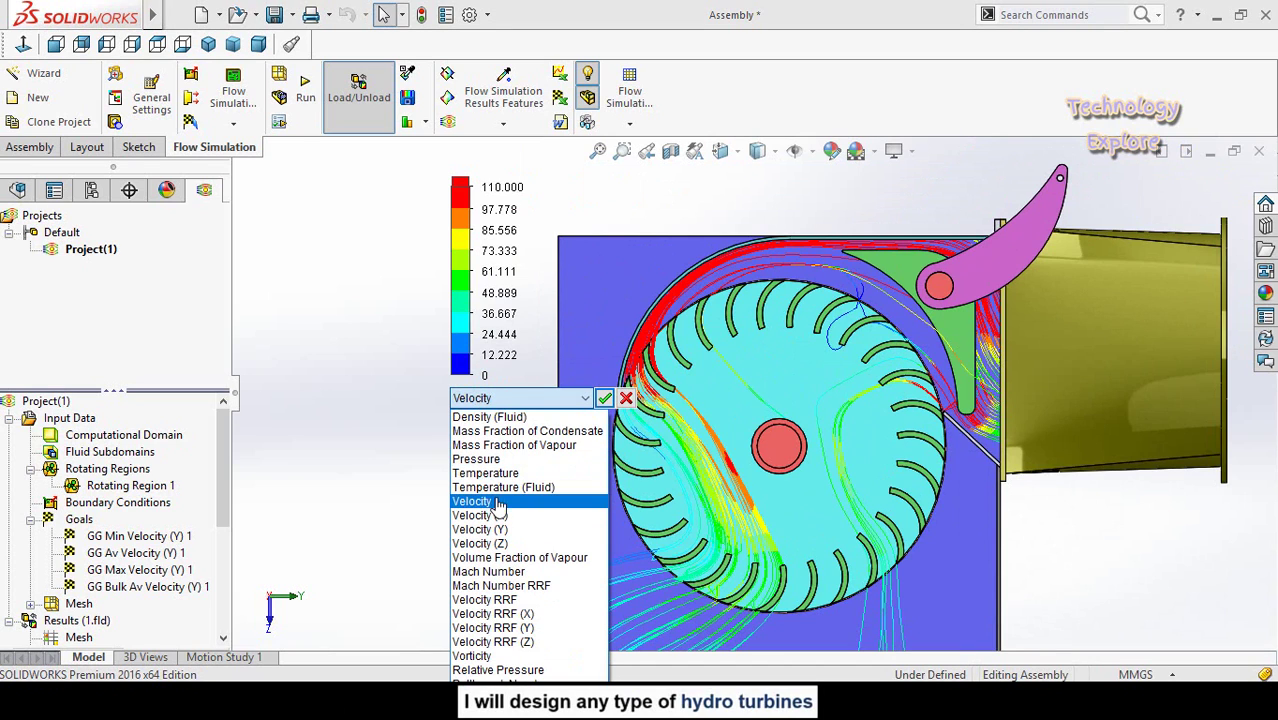
click(489, 462)
click(604, 398)
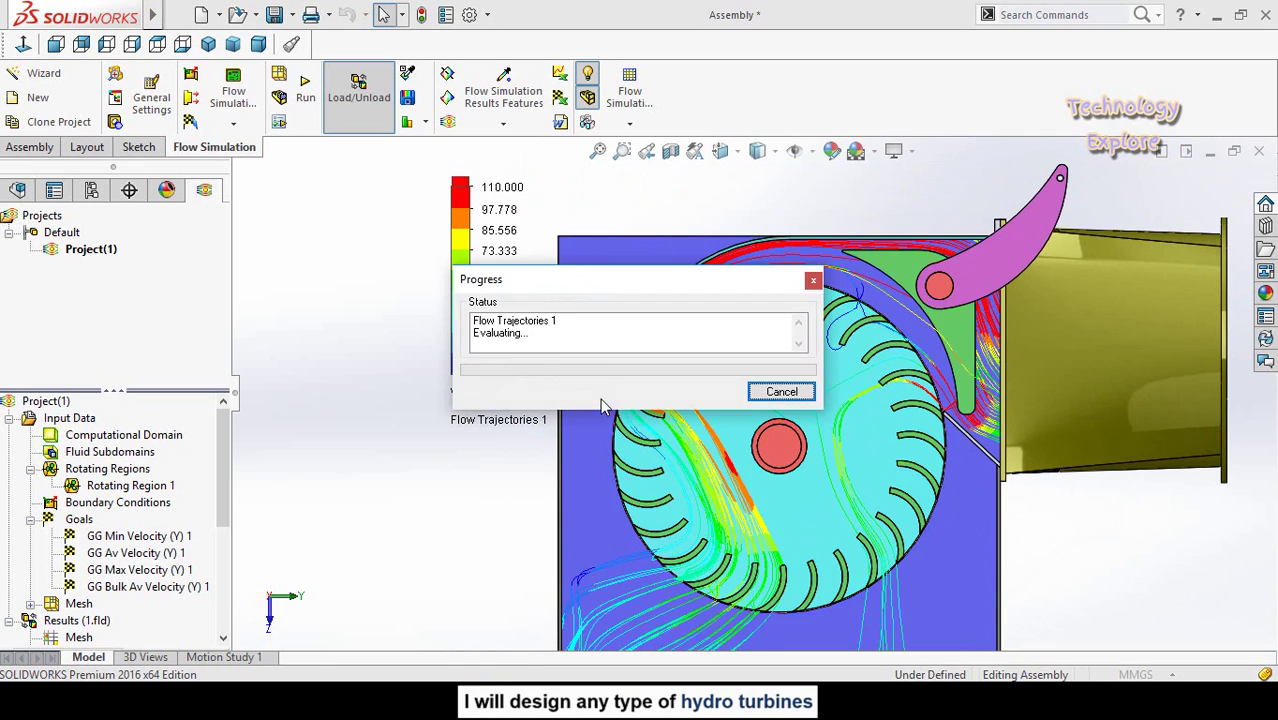
scroll(804, 501, up, 2)
scroll(904, 464, down, 2)
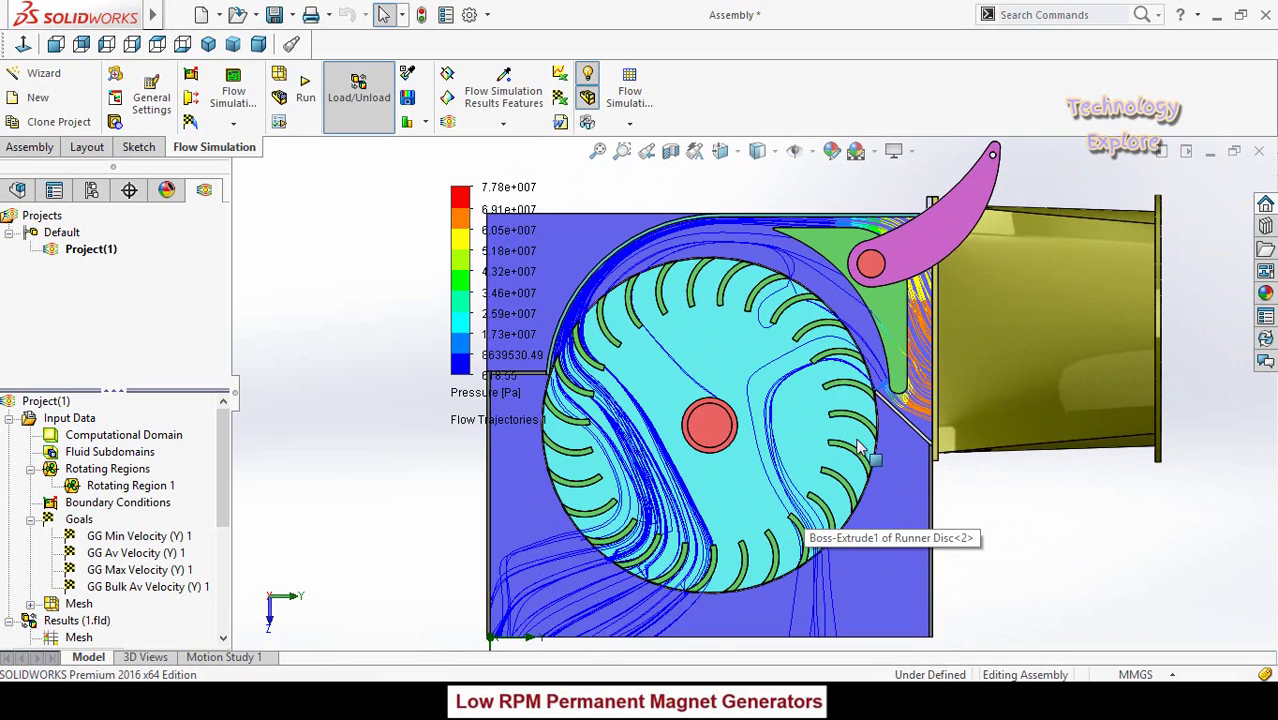
scroll(868, 446, up, 2)
scroll(657, 407, down, 1)
scroll(678, 408, up, 2)
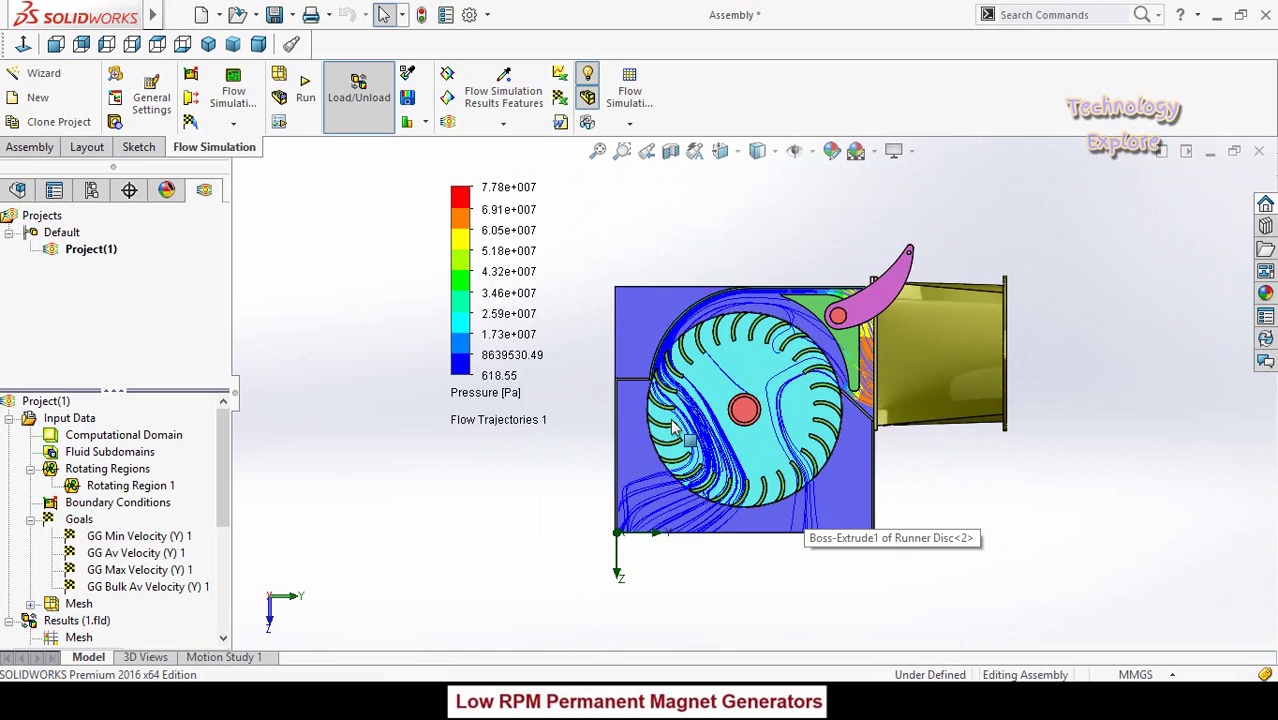
scroll(665, 412, down, 3)
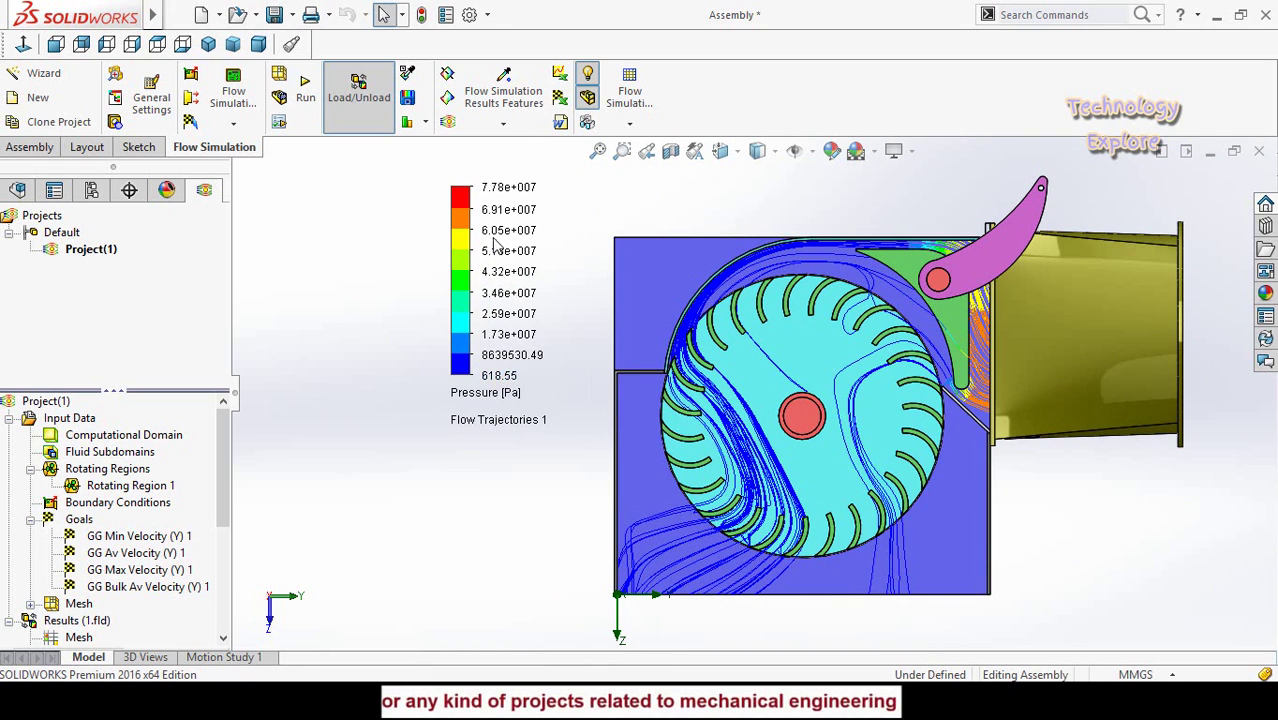
Switch the trajectory colouring back to Velocity and look closely at the flow around the guide vane.
click(508, 396)
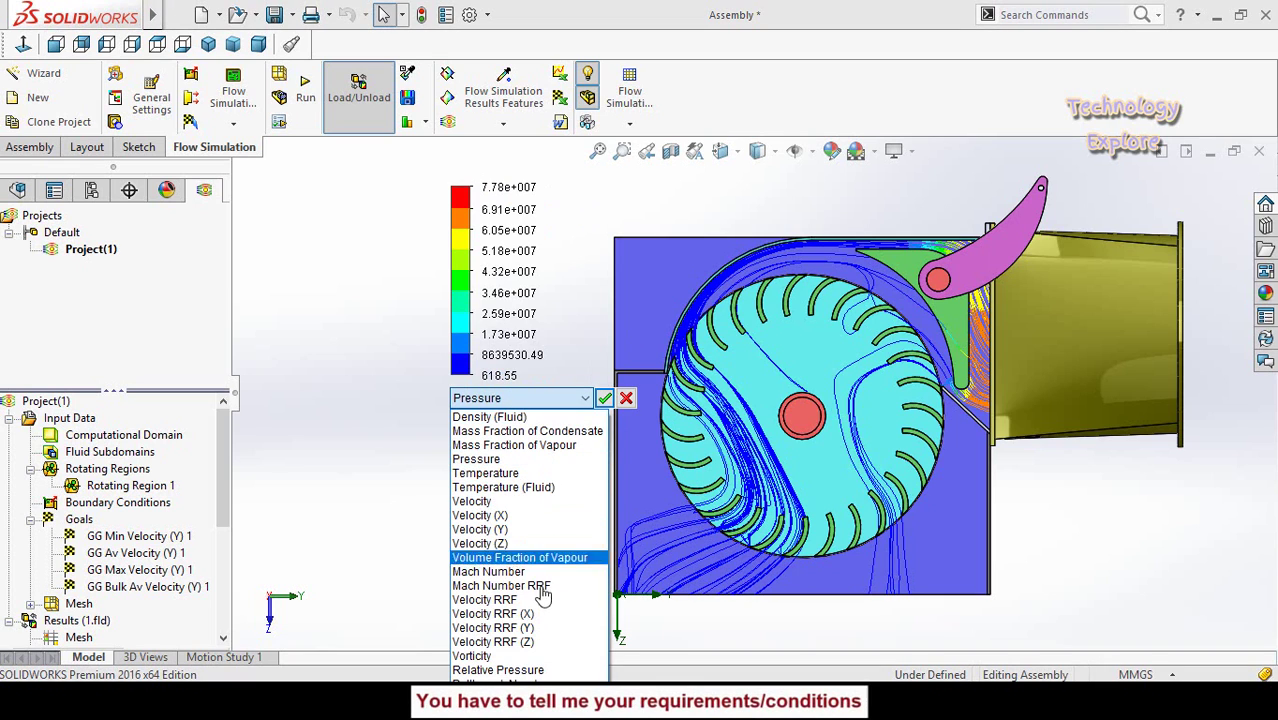
click(486, 502)
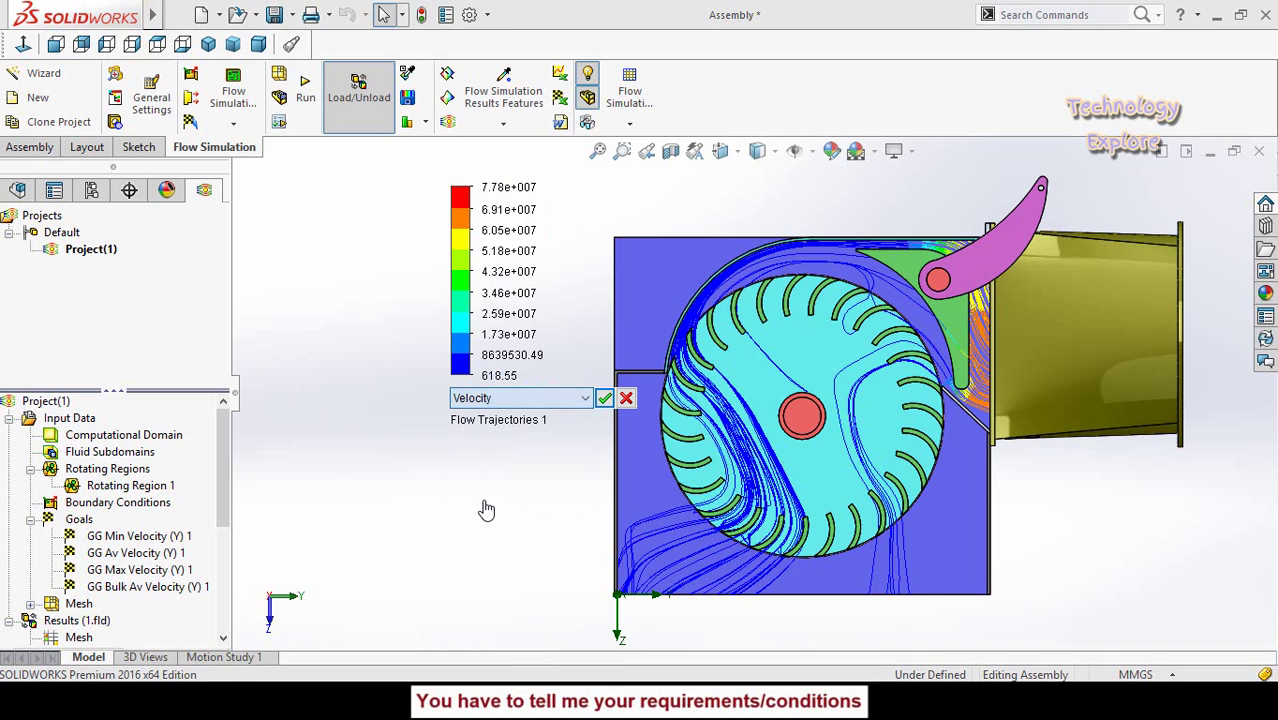
click(605, 398)
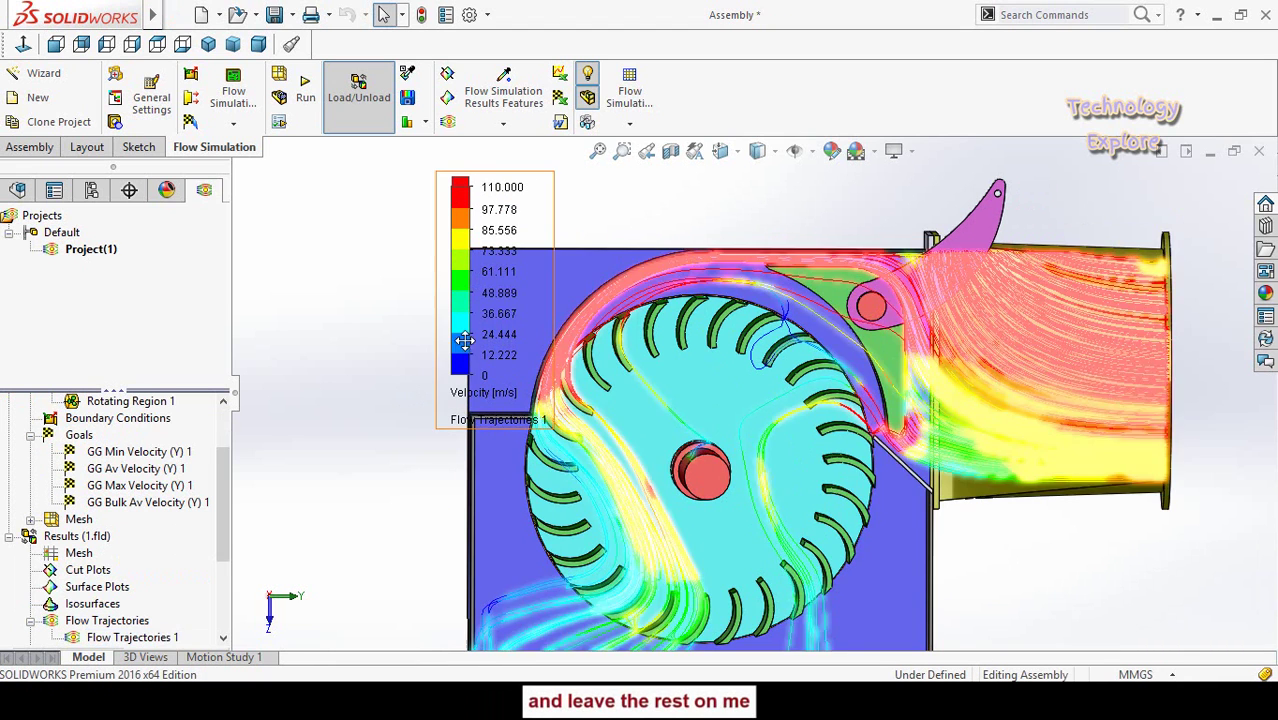
scroll(800, 305, down, 2)
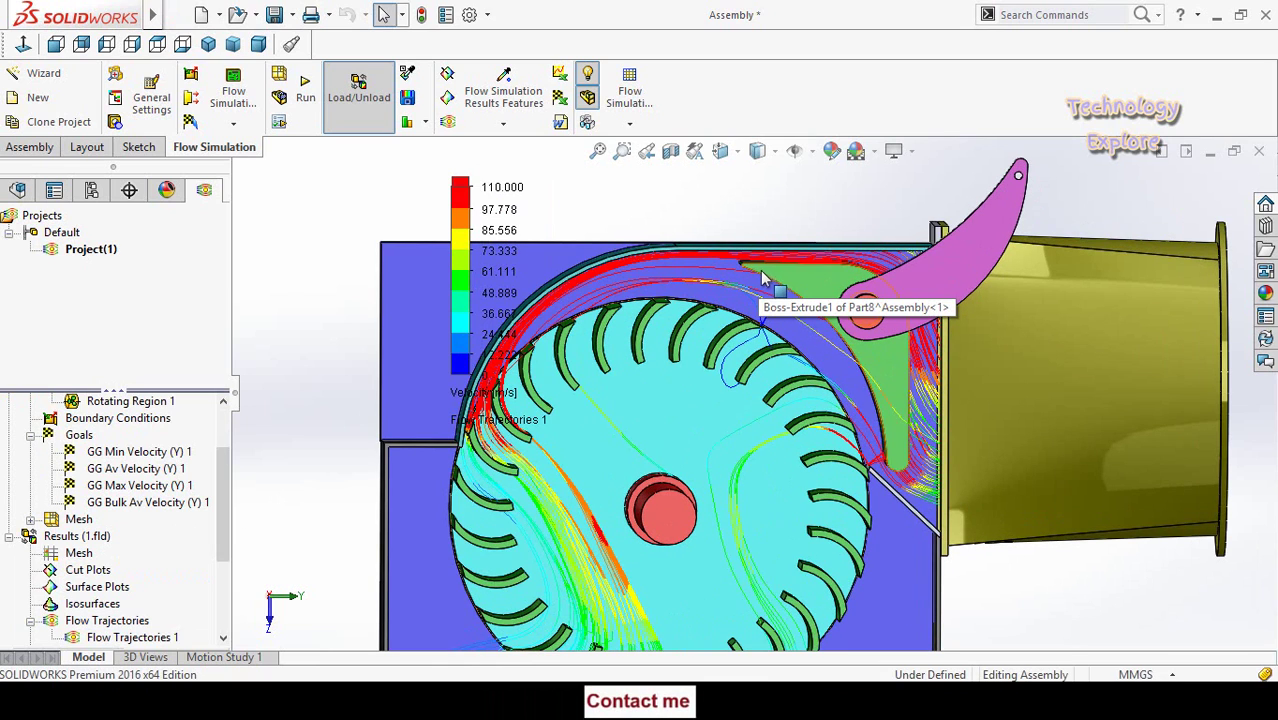
Swing the green guide vane's tip down toward the runner blades, turning the attached purple lever to a more upright position.
drag(752, 276, 793, 288)
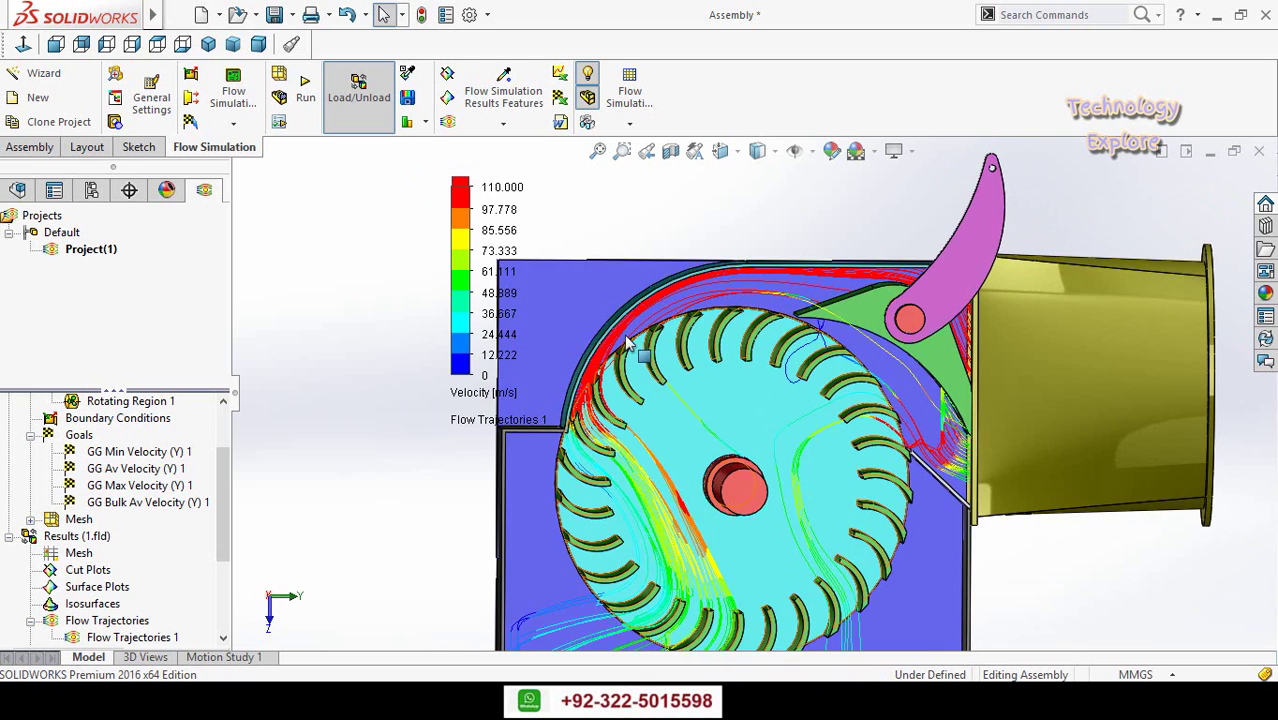
scroll(793, 300, up, 2)
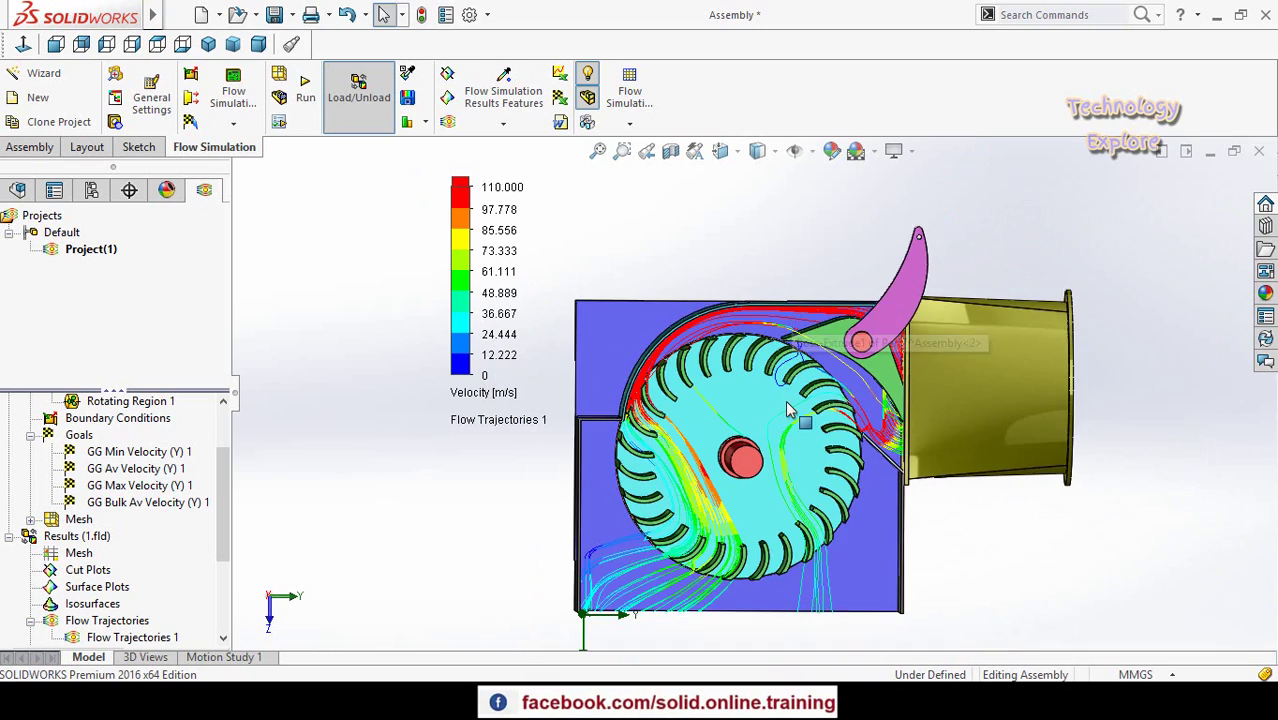
middle_drag(788, 404, 771, 411)
drag(772, 418, 733, 418)
scroll(733, 418, up, 3)
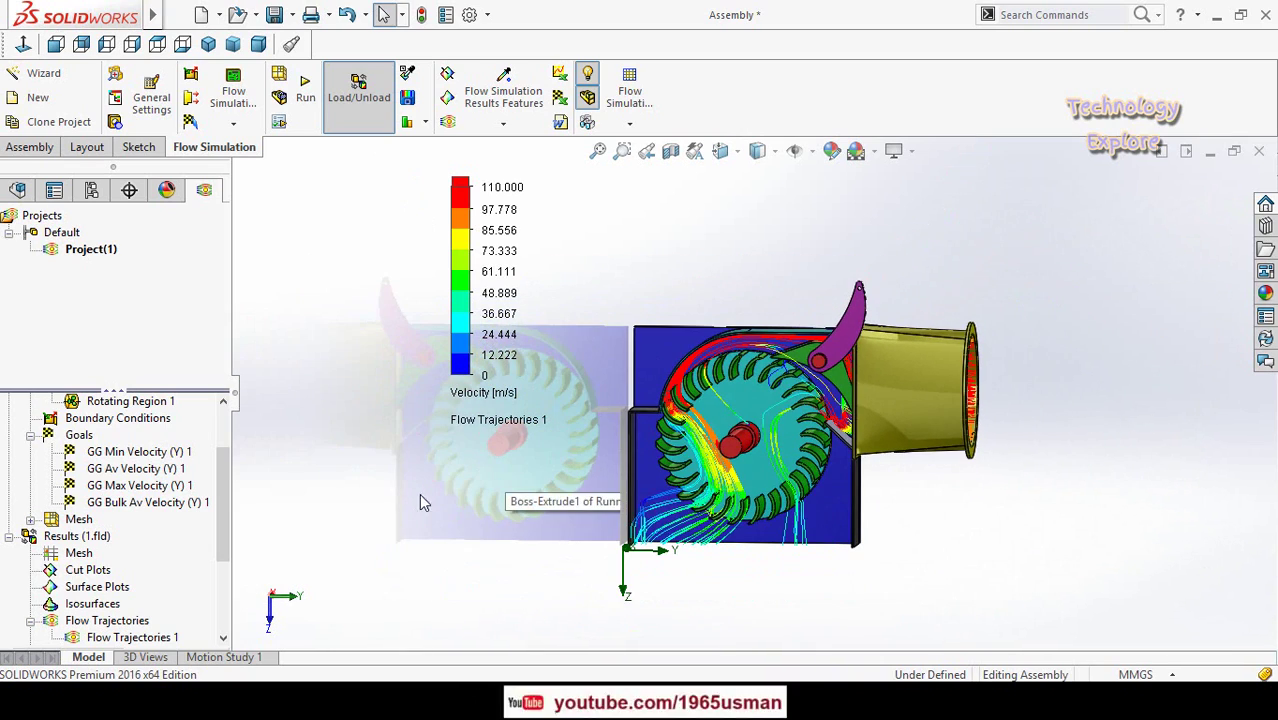
Run the Project(1) flow calculation again with Solve, Continue calculation and Load results enabled.
right_click(90, 259)
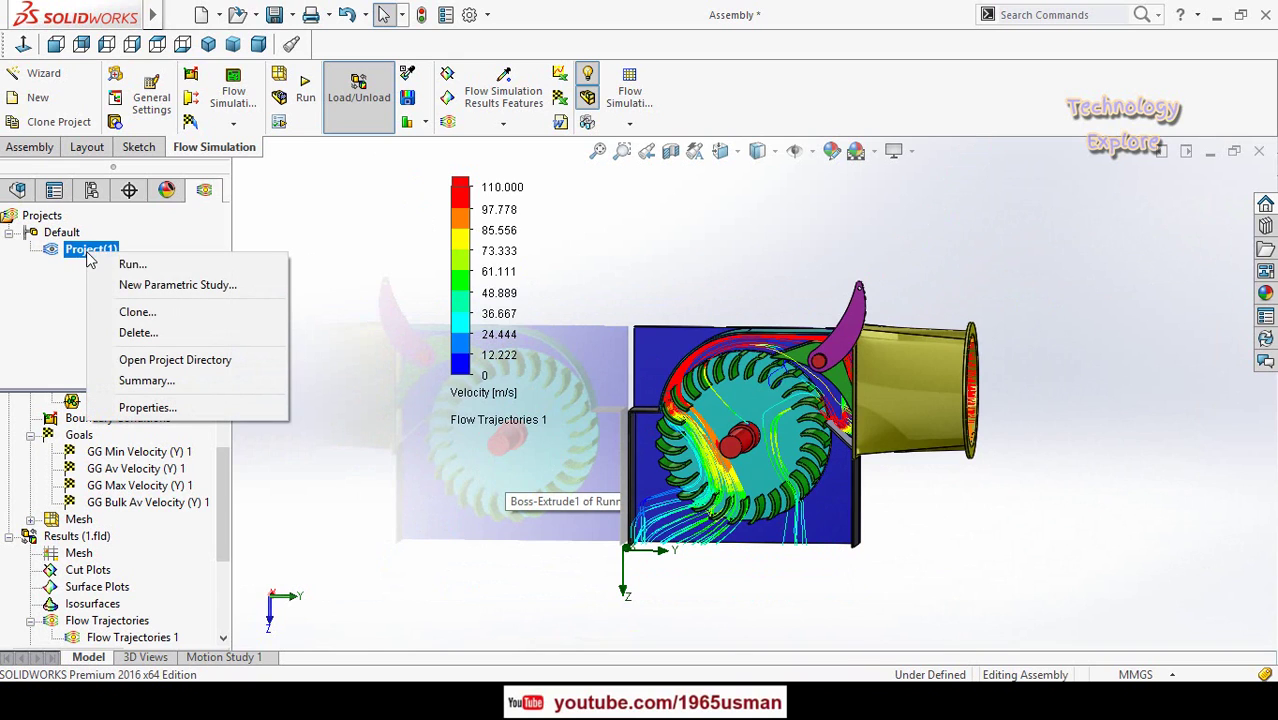
click(113, 266)
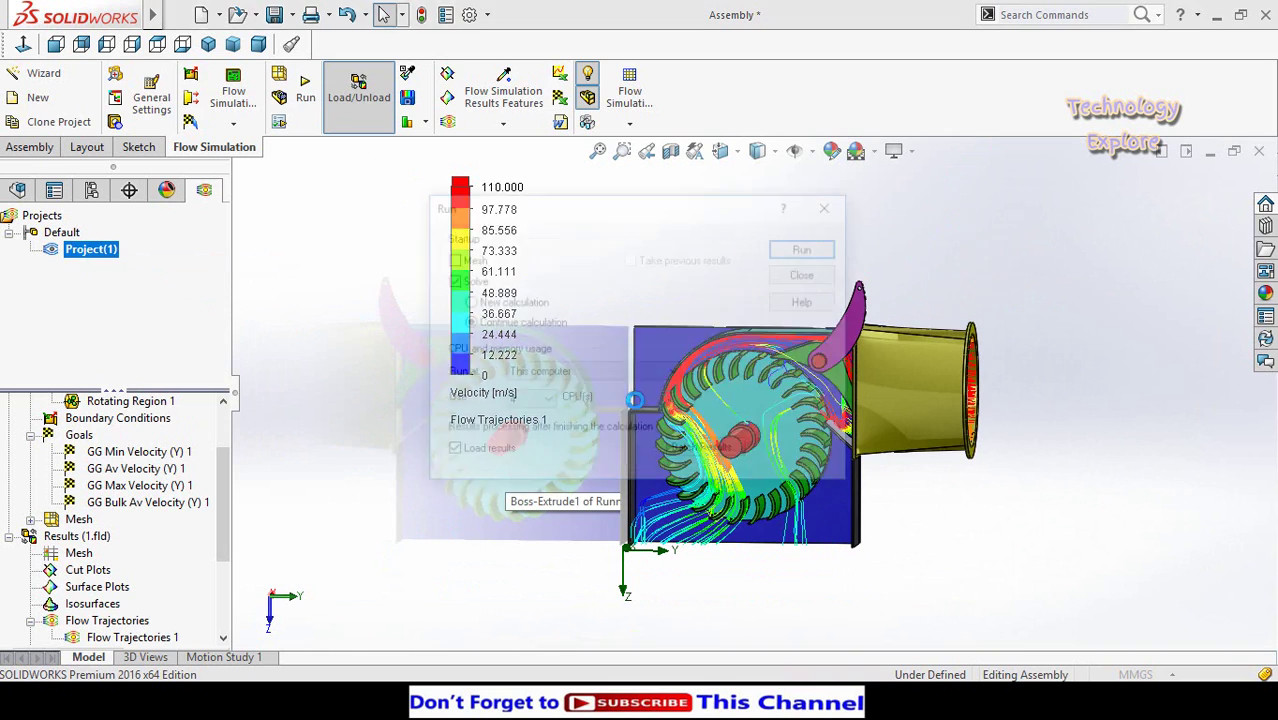
click(805, 248)
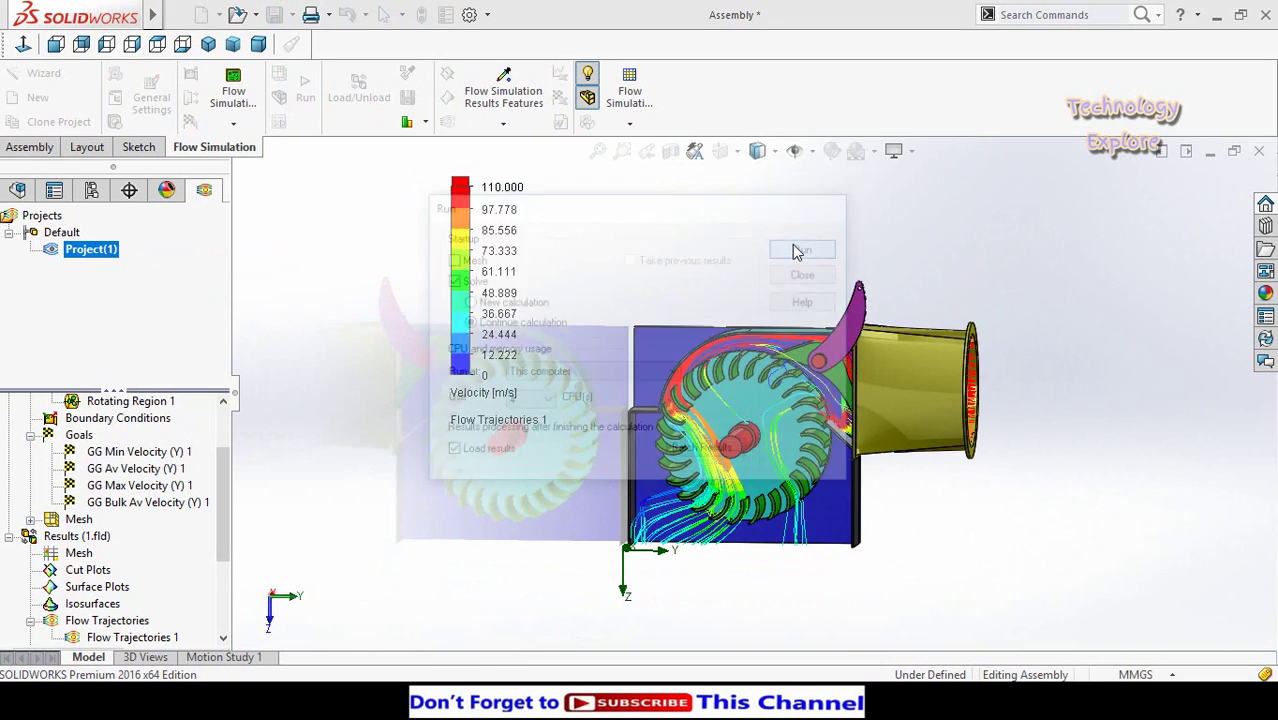